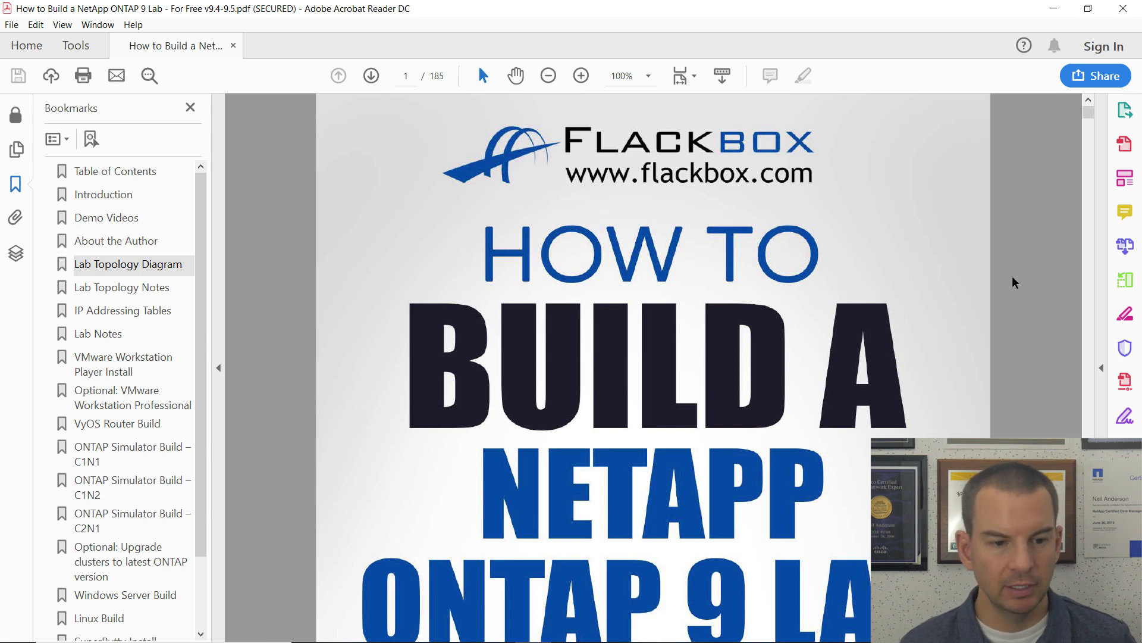
Step: Use the lab guide bookmarks to reach the Linux Build section on page 145
left_click(144, 268)
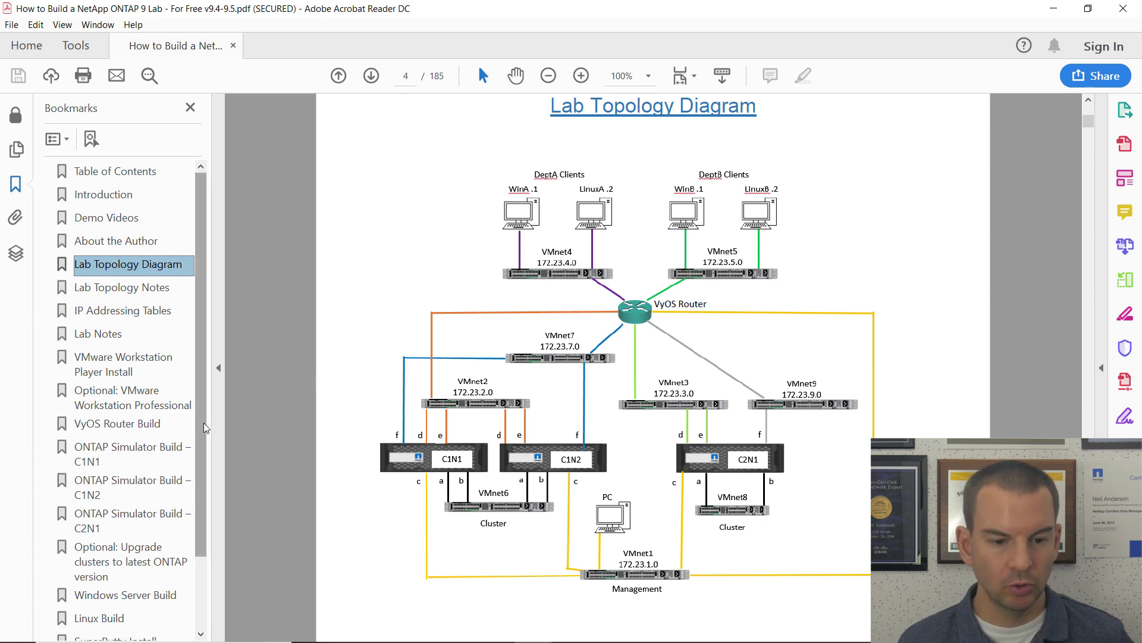
left_click_drag(205, 427, 208, 502)
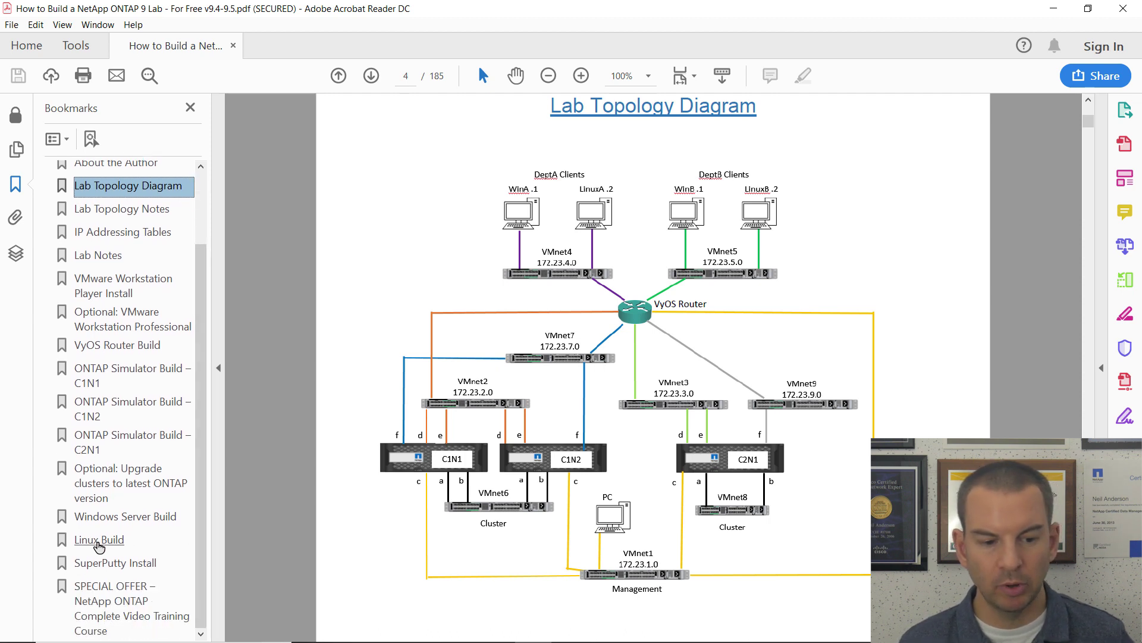
left_click(99, 539)
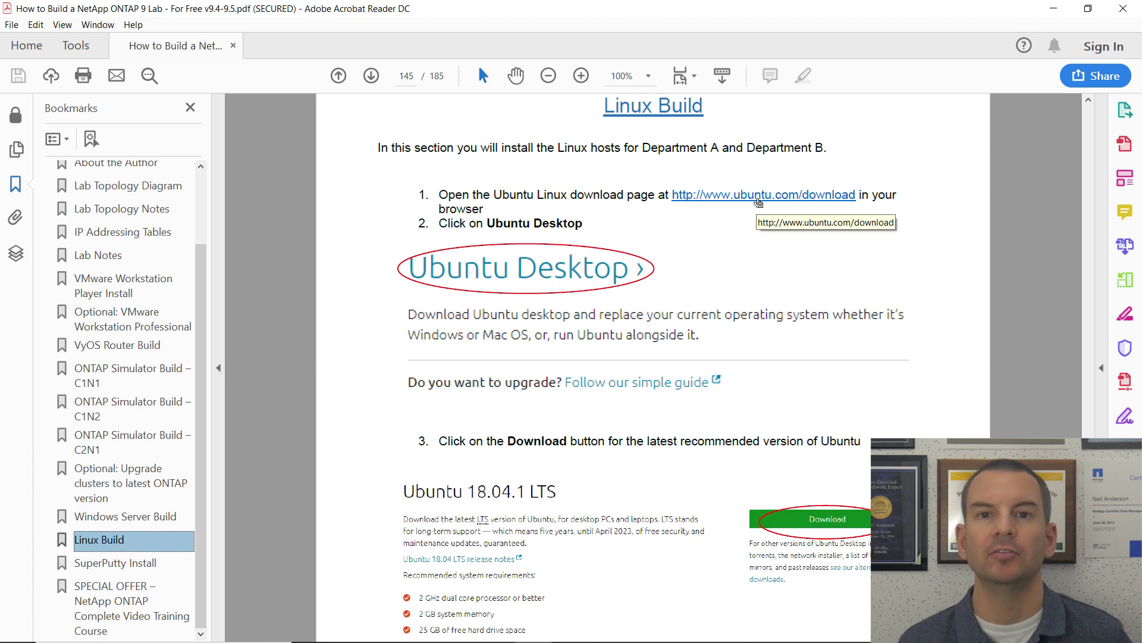
Step: Start the Ubuntu Desktop 18.04.1 LTS download from ubuntu.com, cancelling the duplicate-download prompt
left_click(759, 203)
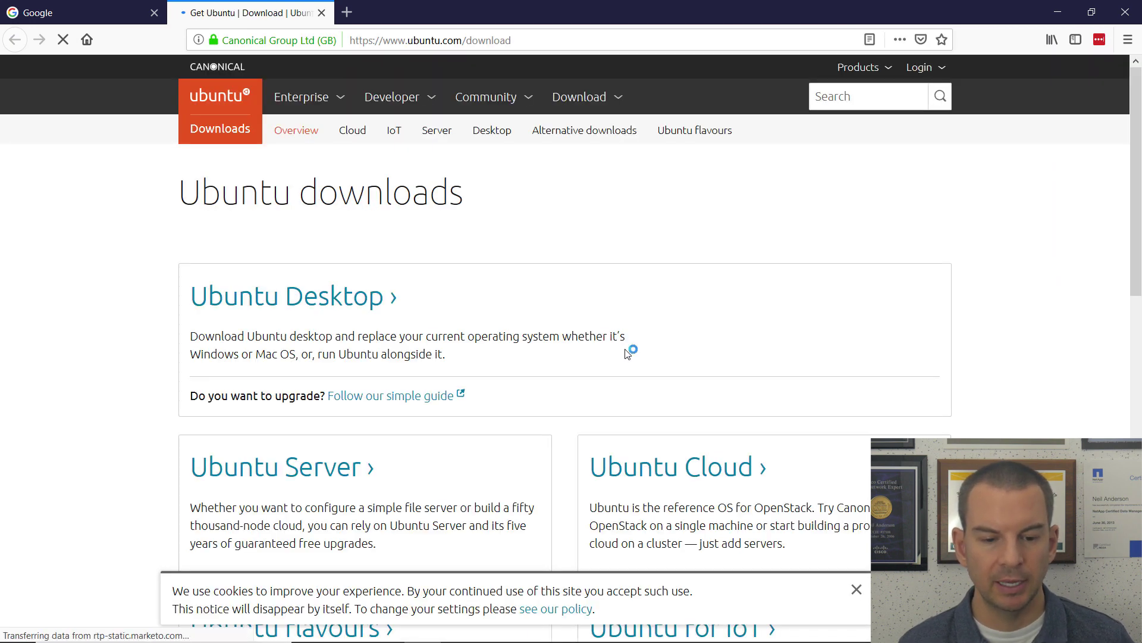
left_click(856, 590)
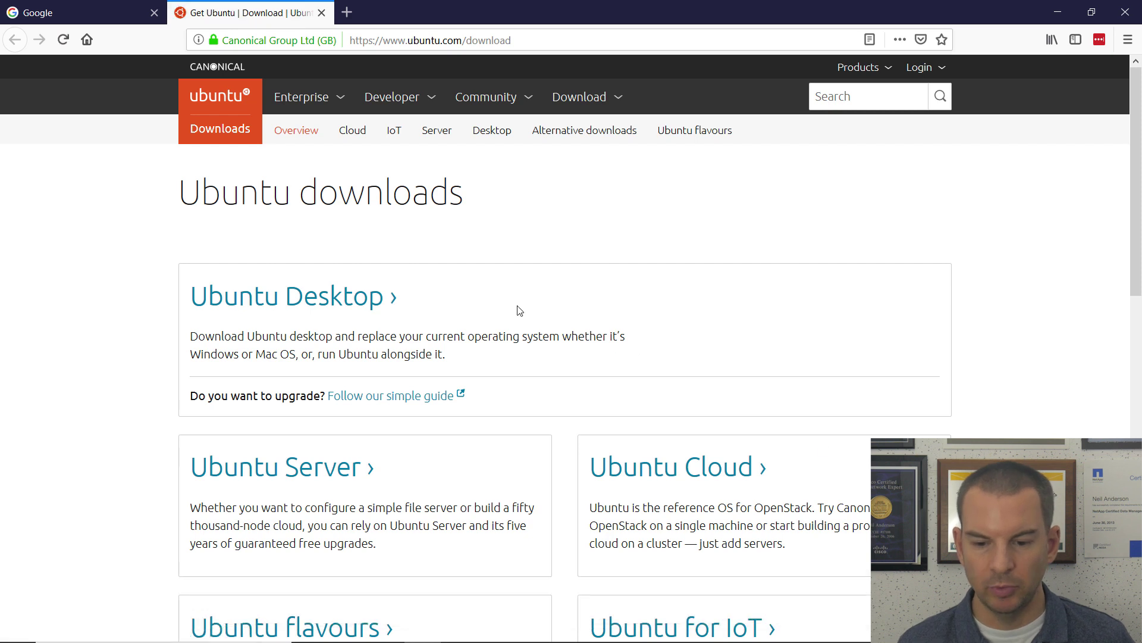
left_click(268, 304)
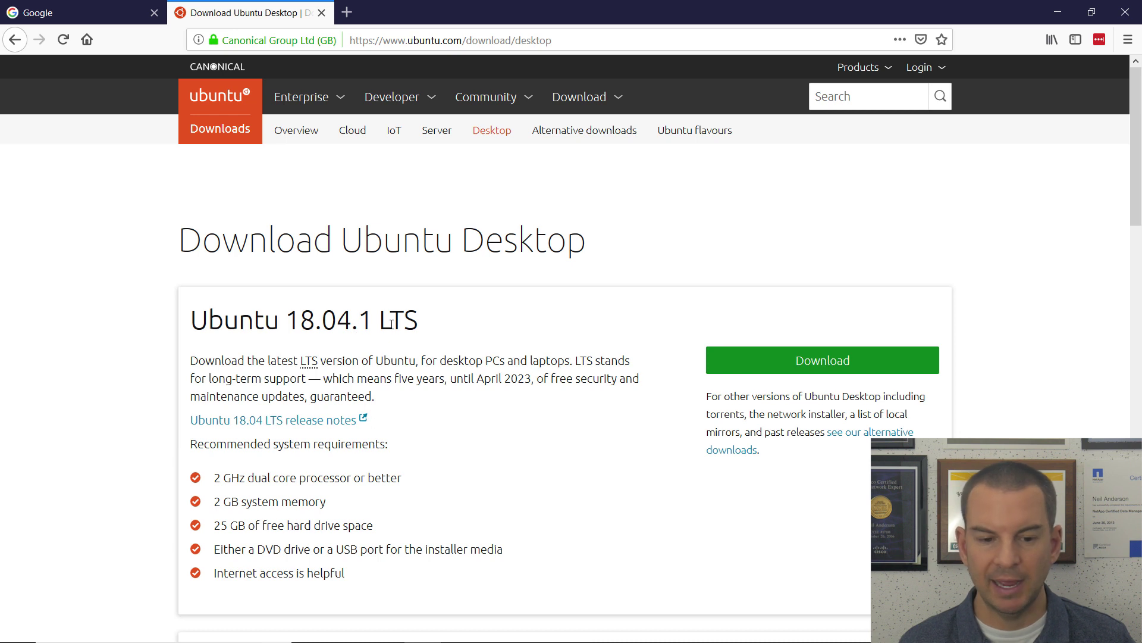
left_click(832, 366)
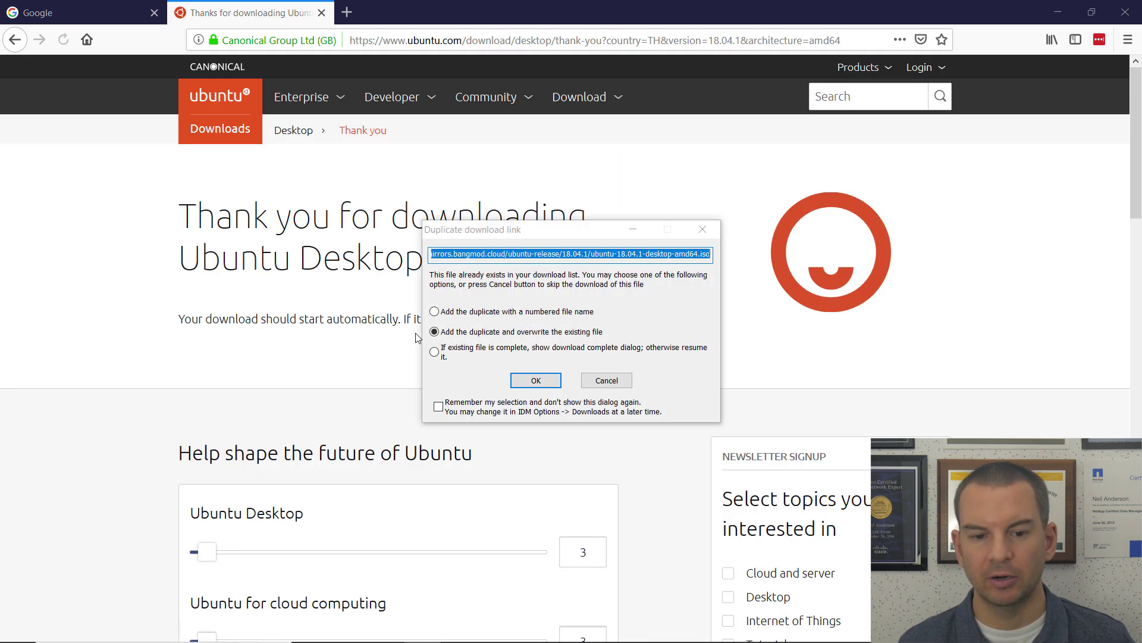
left_click(612, 387)
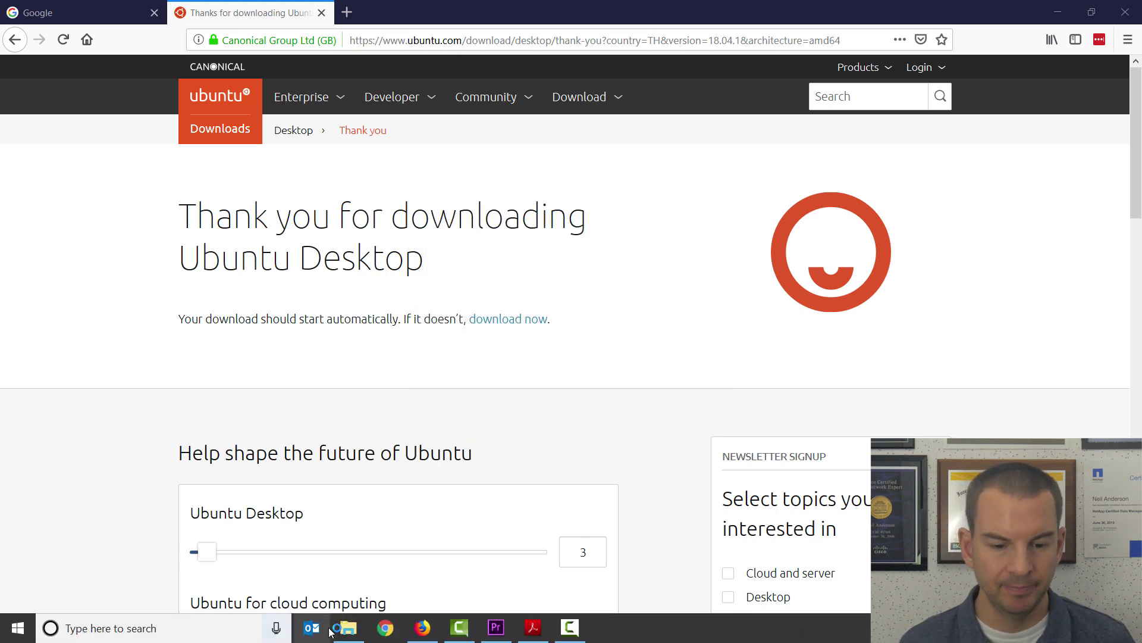
Step: Show the Downloads folder with the Ubuntu ISO in File Explorer
left_click(348, 627)
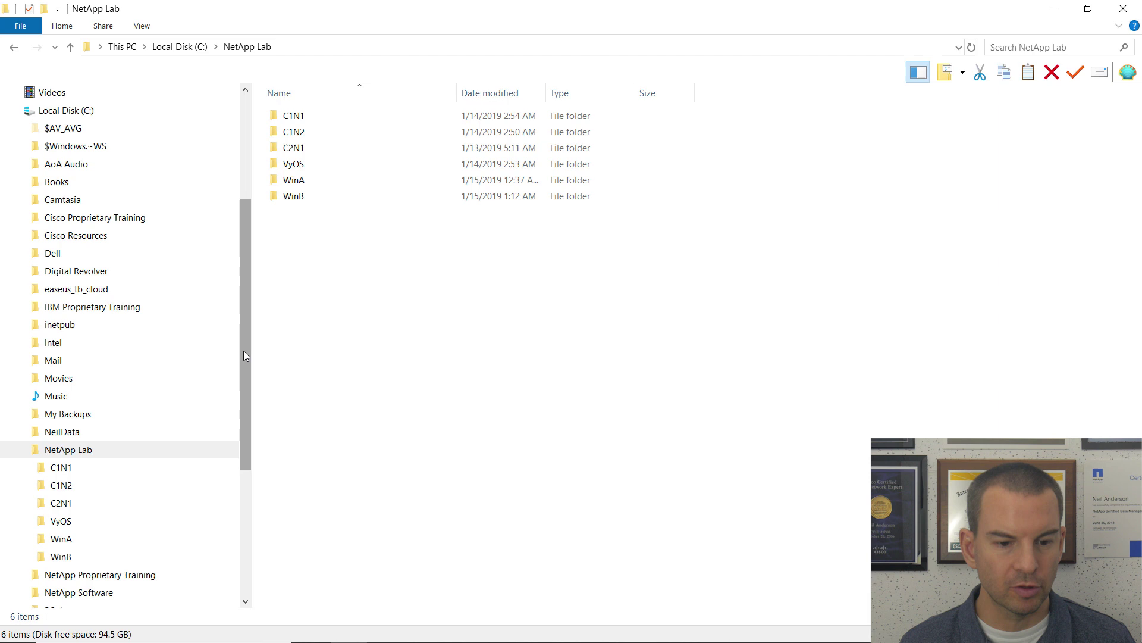
left_click_drag(247, 334, 267, 232)
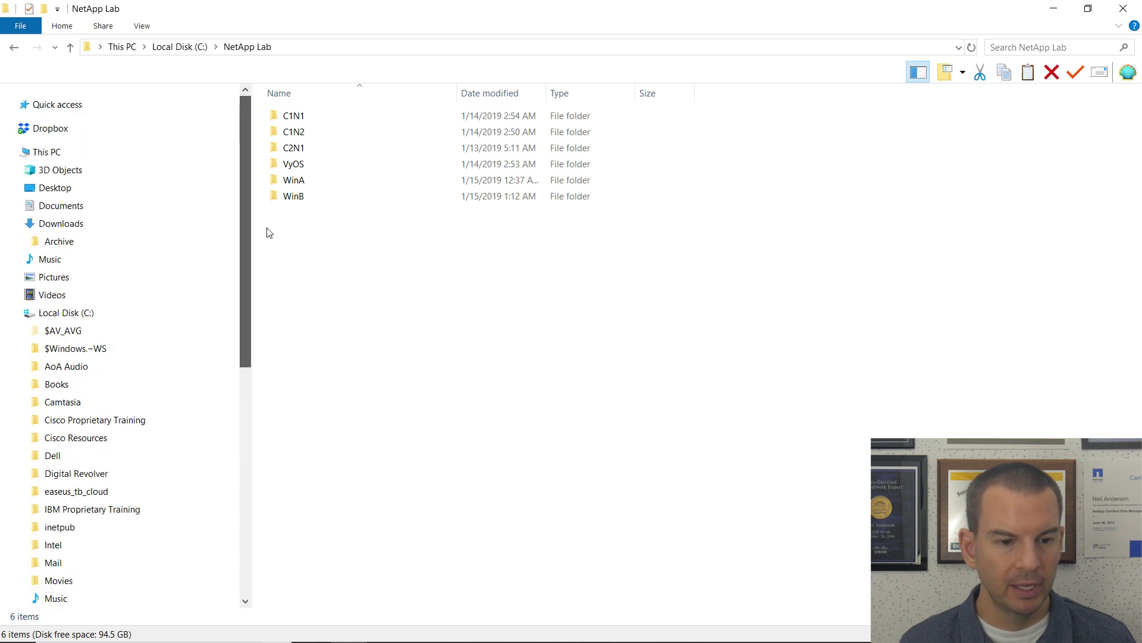
left_click(70, 223)
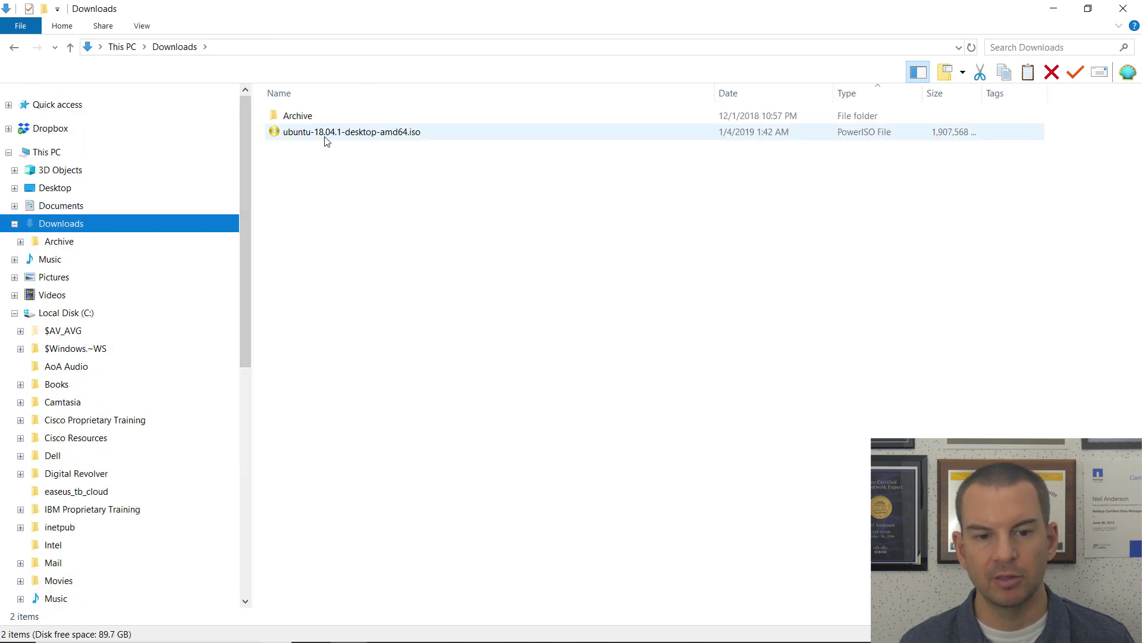
mouse_move(344, 141)
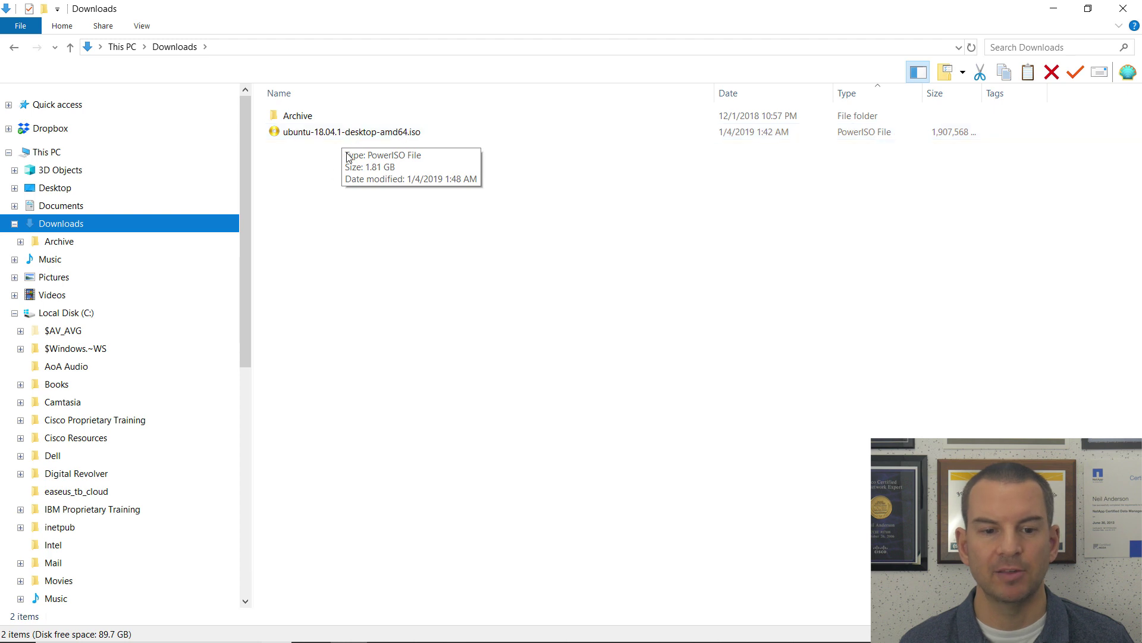
left_click_drag(244, 248, 244, 254)
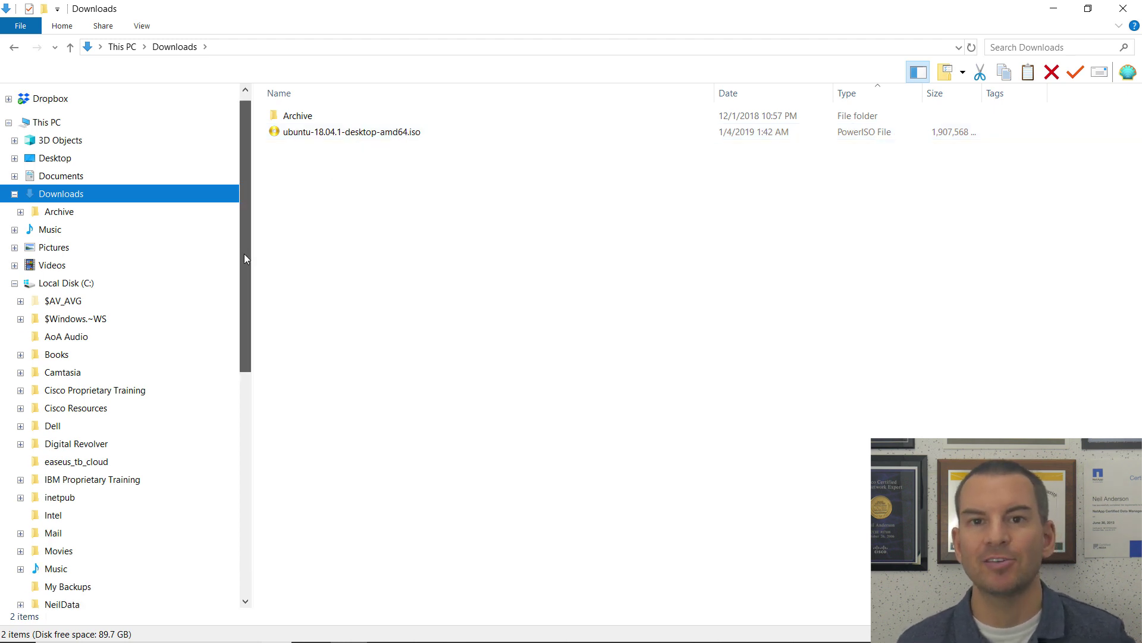
left_click_drag(244, 253, 234, 383)
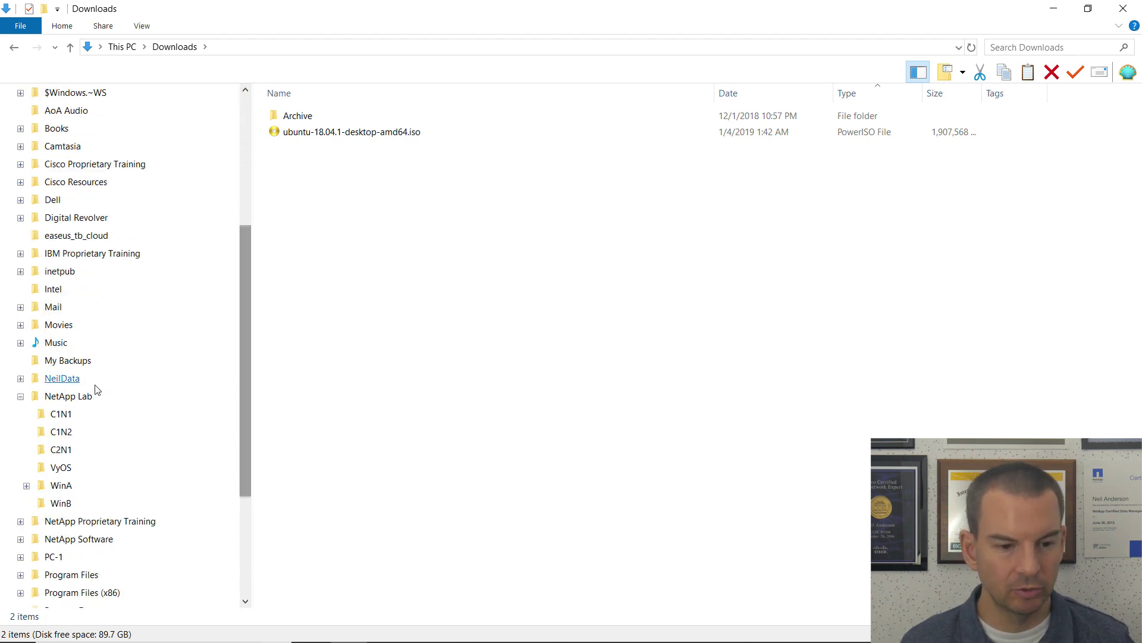
Step: Create a new folder named LinuxA inside NetApp Lab
left_click(77, 398)
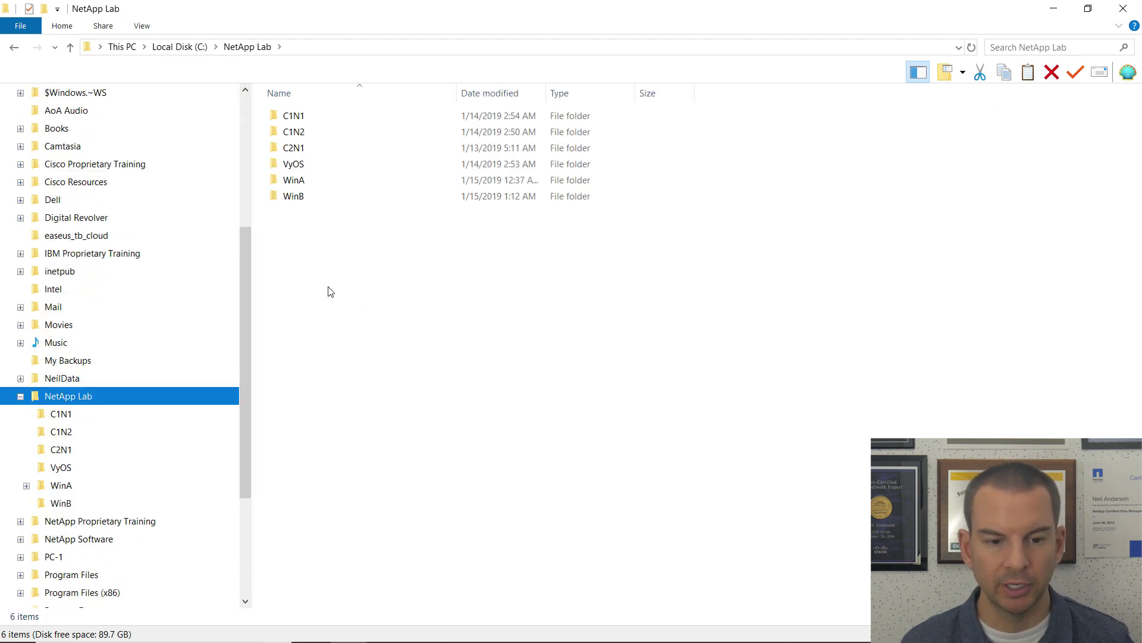
right_click(324, 265)
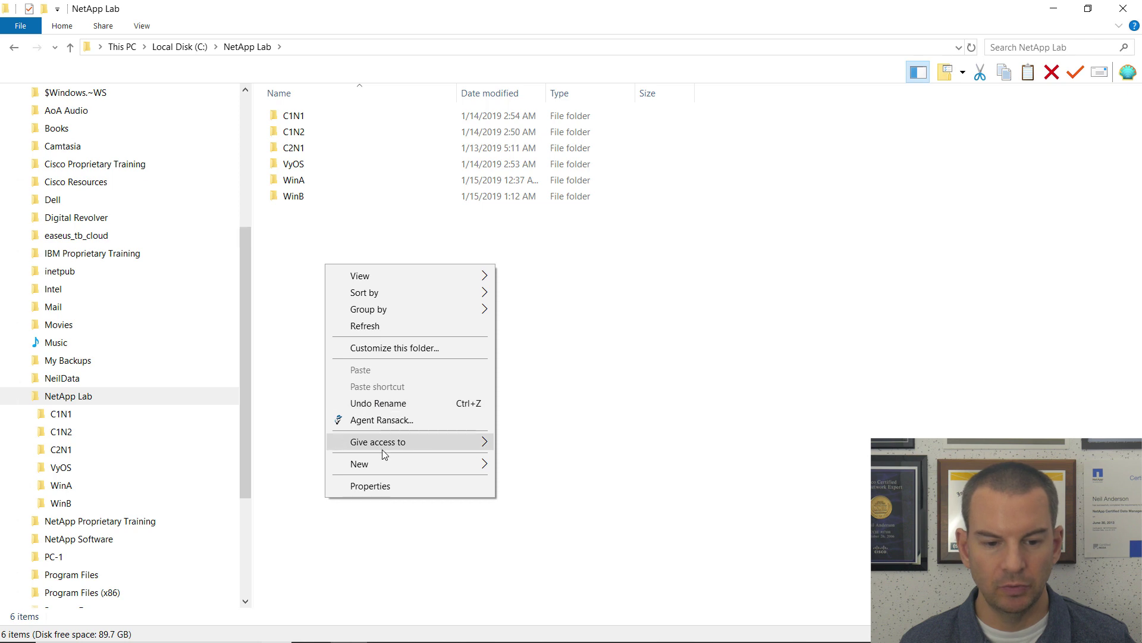
mouse_move(455, 467)
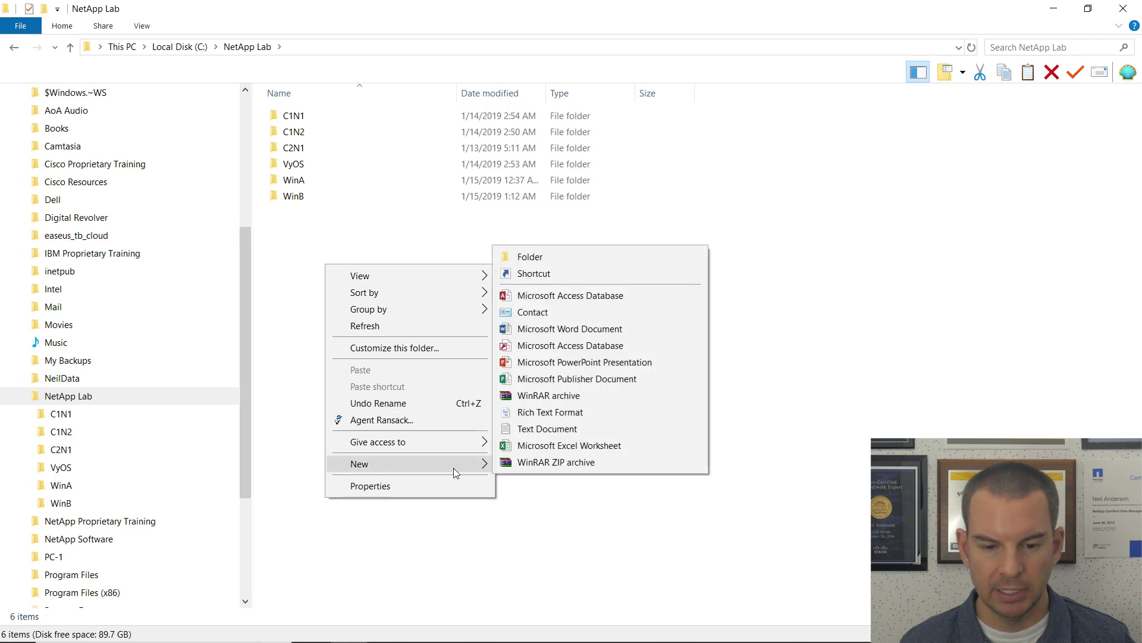
left_click(559, 263)
type("L")
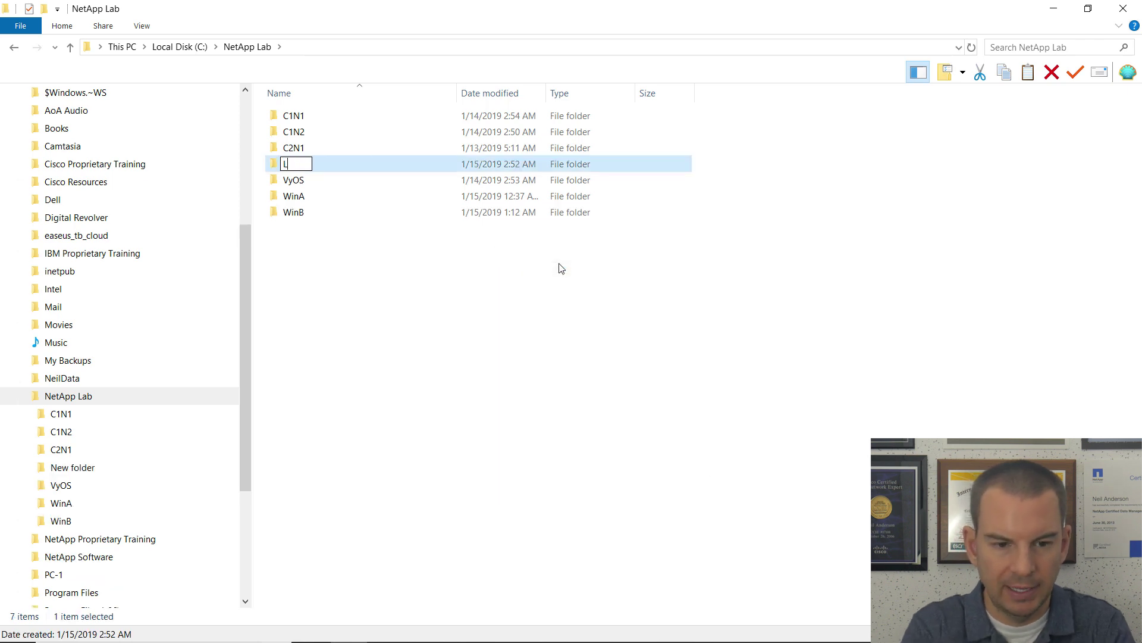
type("inuxA")
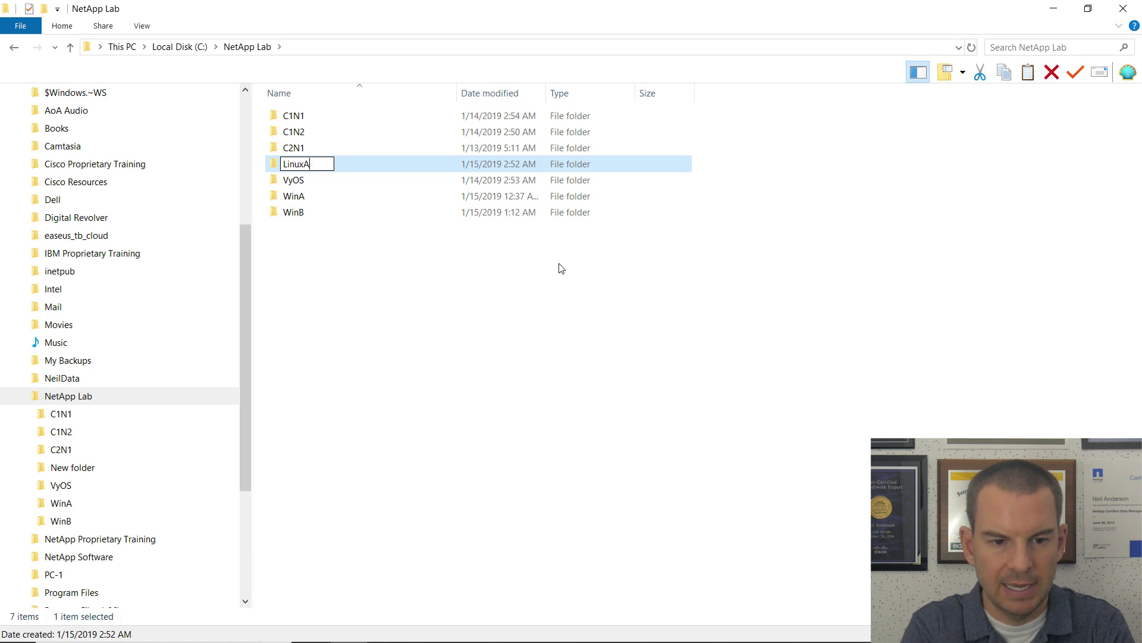
key("Return")
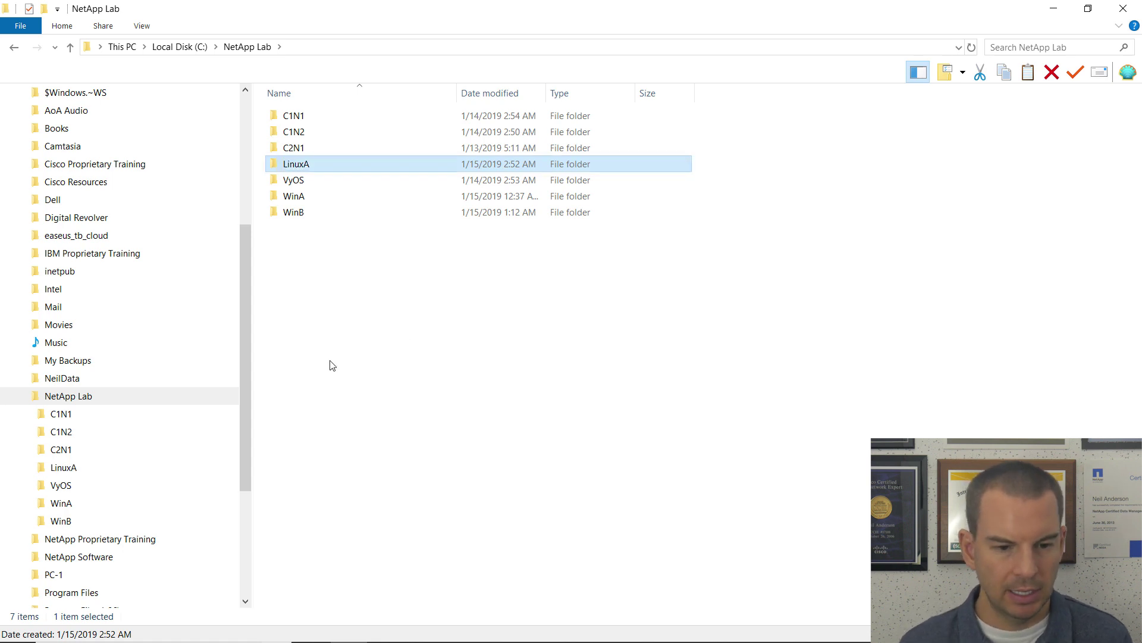
Step: Move the Ubuntu 18.04.1 desktop ISO from Downloads into the LinuxA folder
left_click_drag(247, 420, 145, 285)
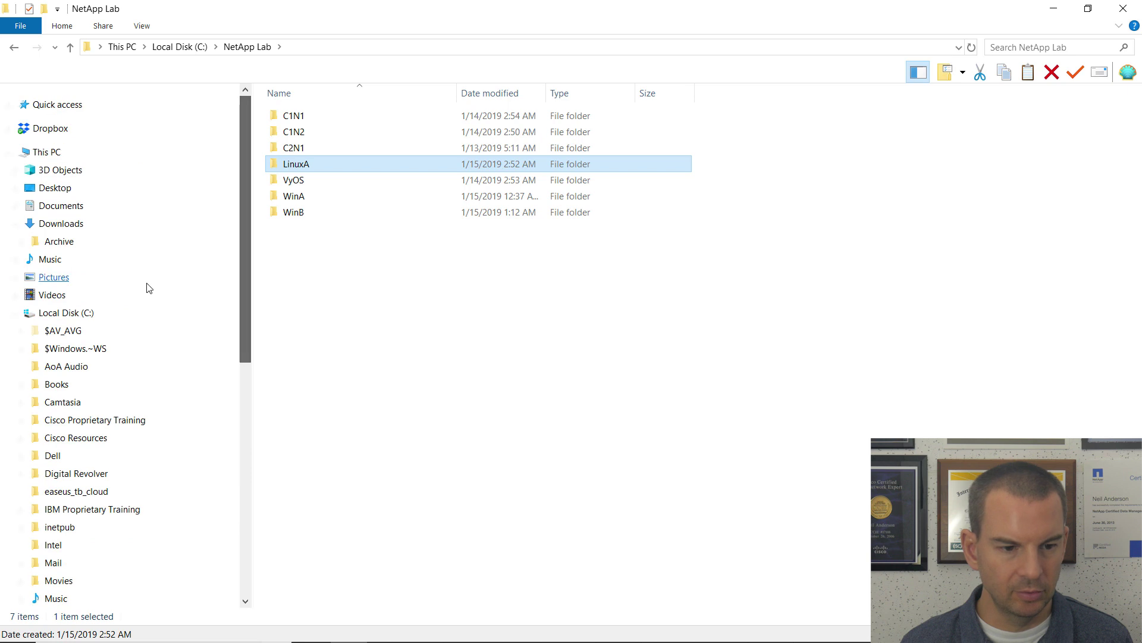
left_click(155, 229)
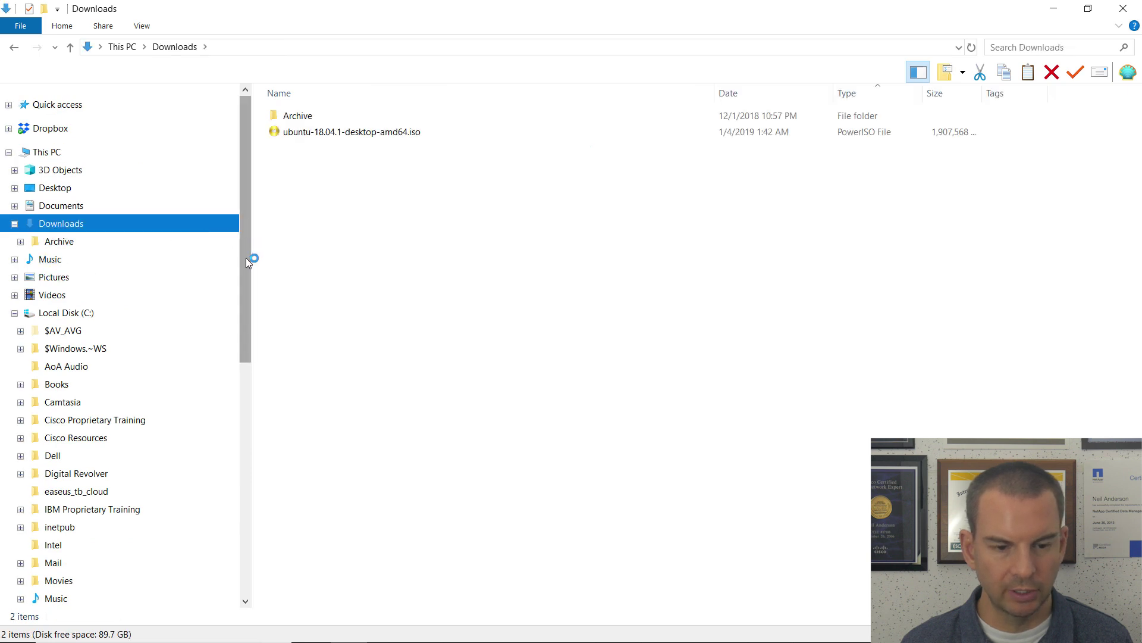
left_click_drag(246, 258, 262, 404)
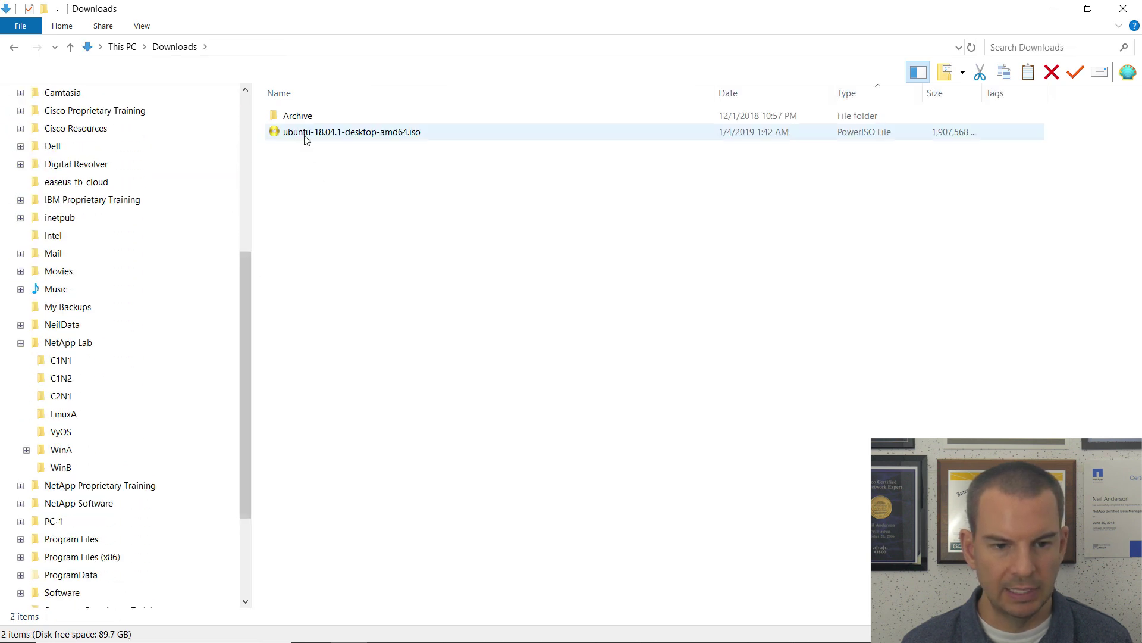
left_click_drag(306, 133, 82, 417)
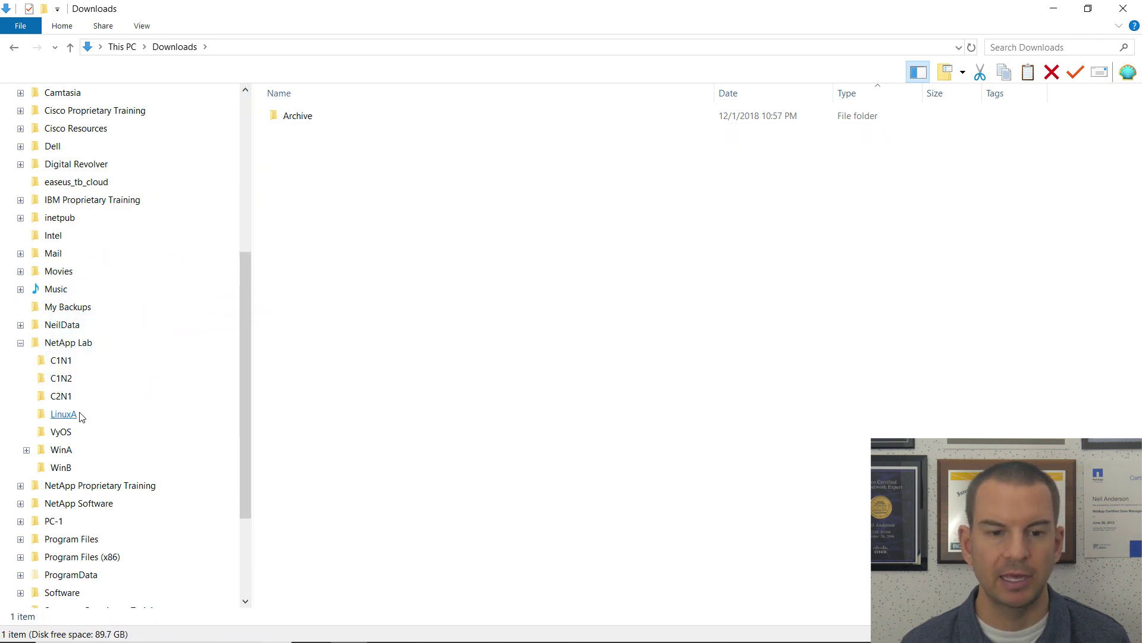
Step: Launch VMware Workstation 15 Player from the Start menu
left_click(12, 627)
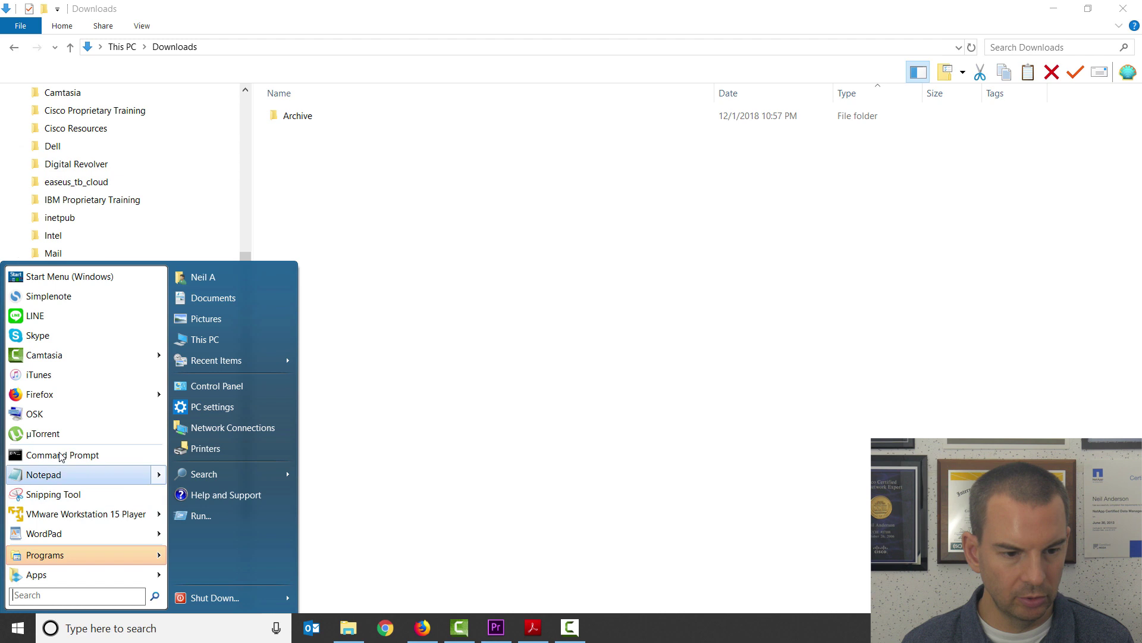
mouse_move(70, 517)
left_click(220, 515)
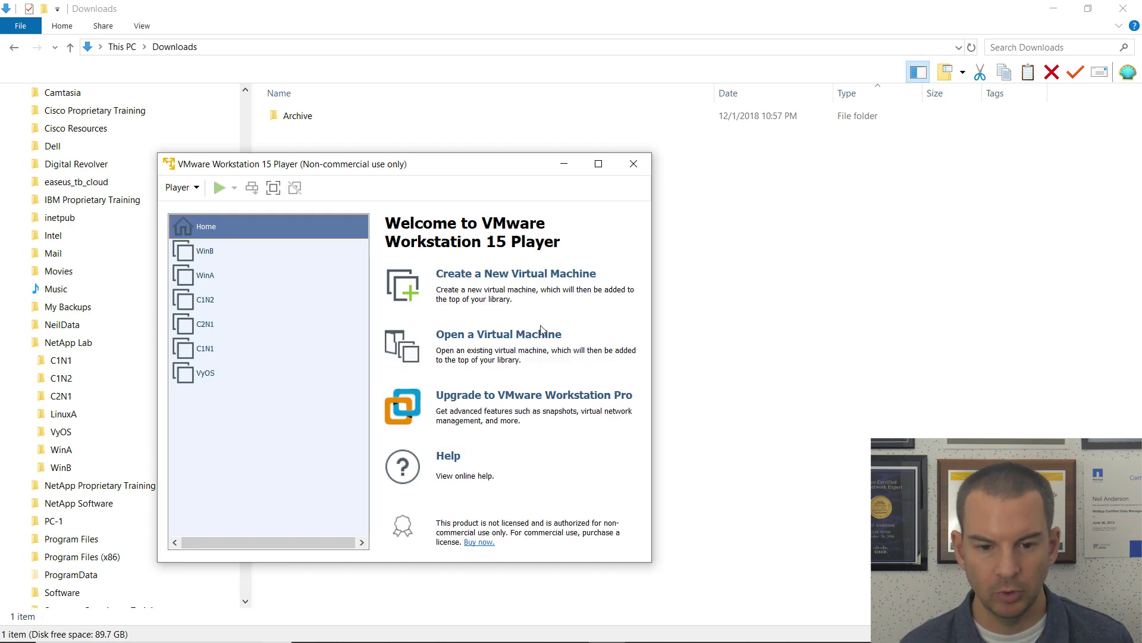
Step: Start a new VM installing from ubuntu-18.04.1-desktop-amd64.iso in NetApp Lab\LinuxA
left_click(507, 282)
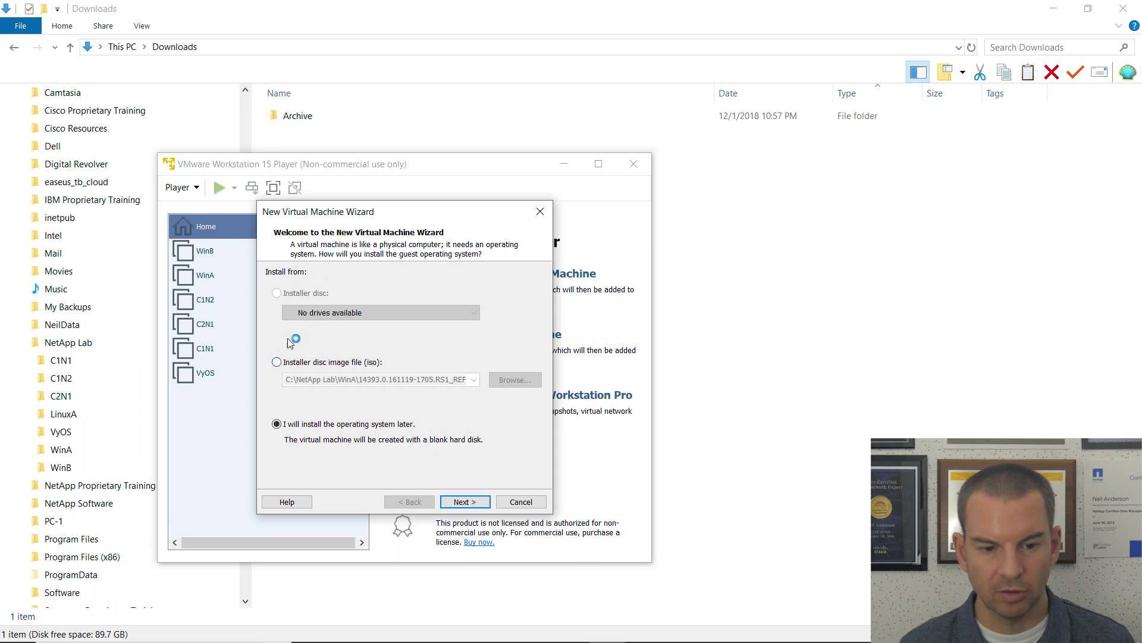
left_click(277, 362)
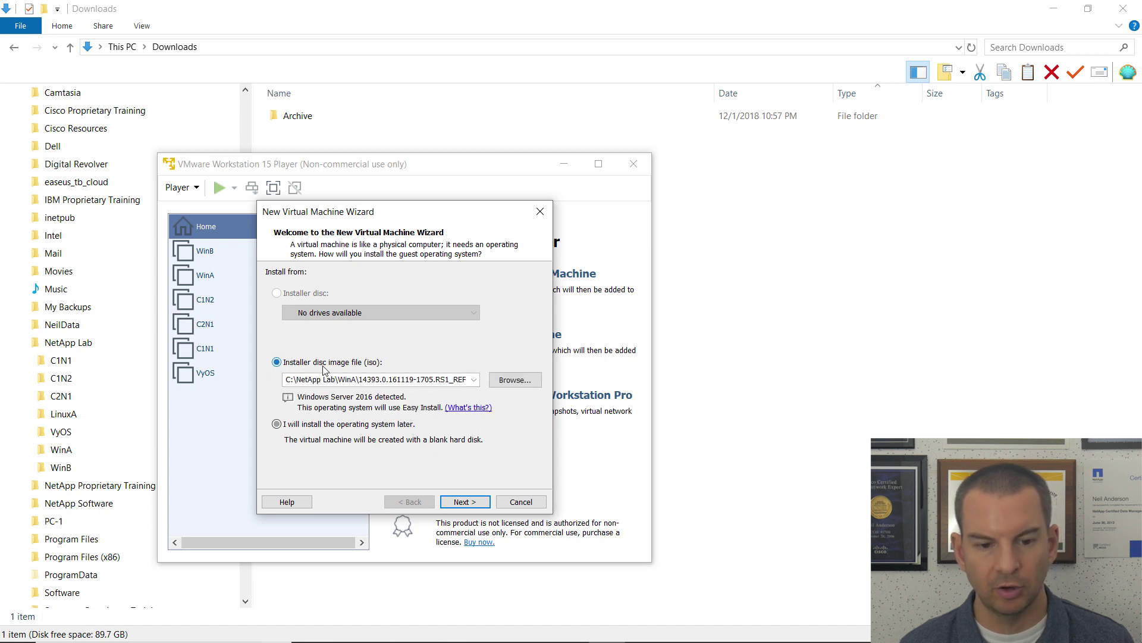
left_click(515, 380)
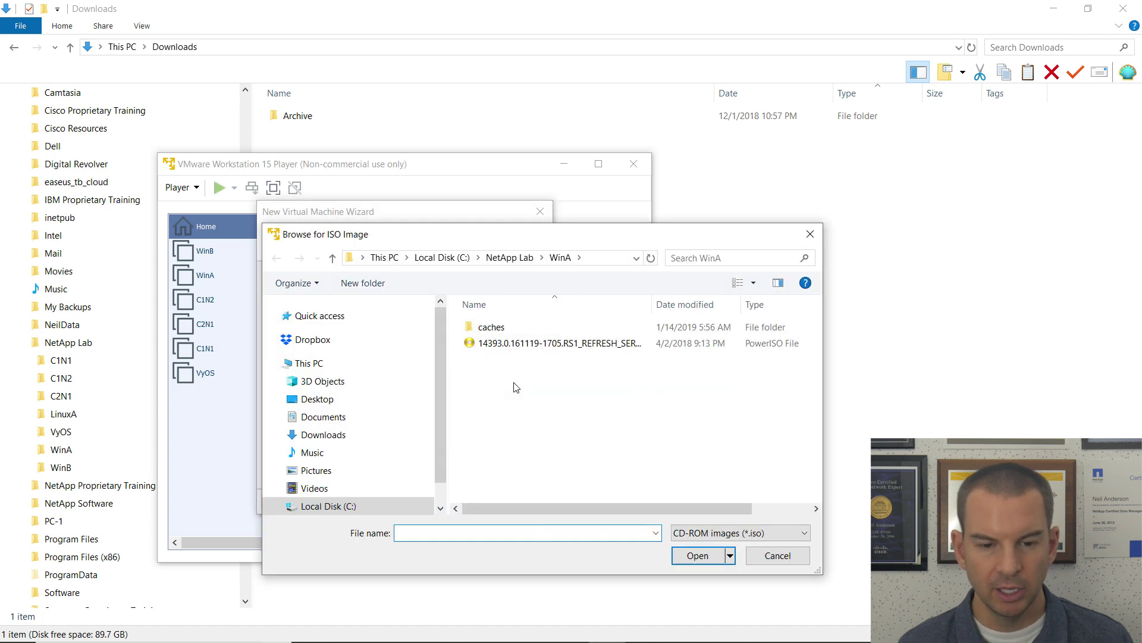
left_click(510, 257)
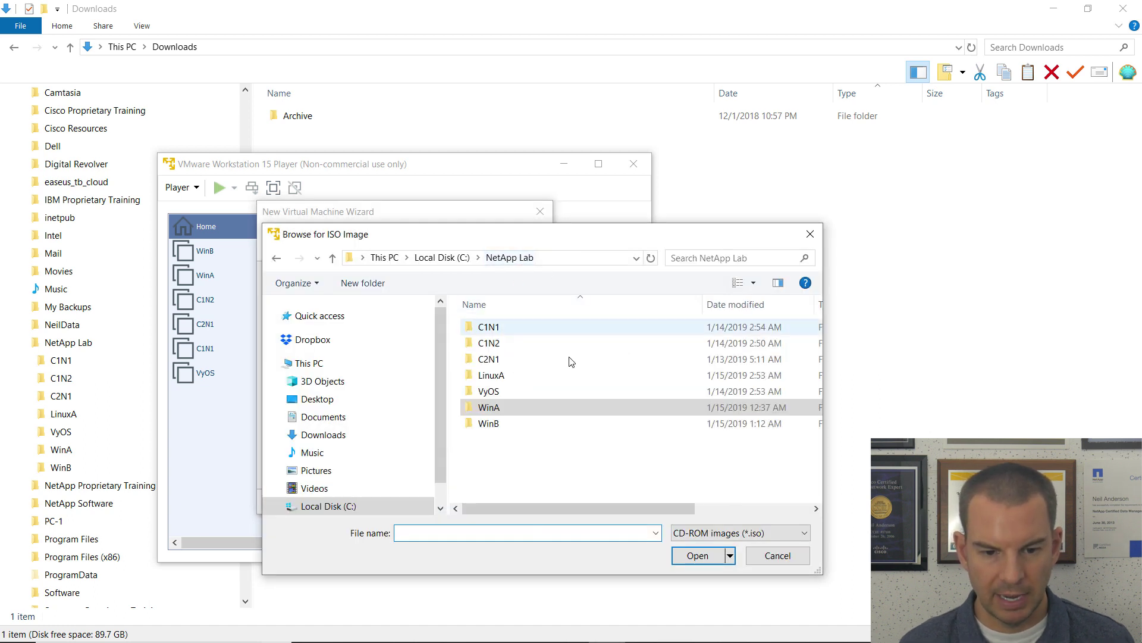
double_click(492, 375)
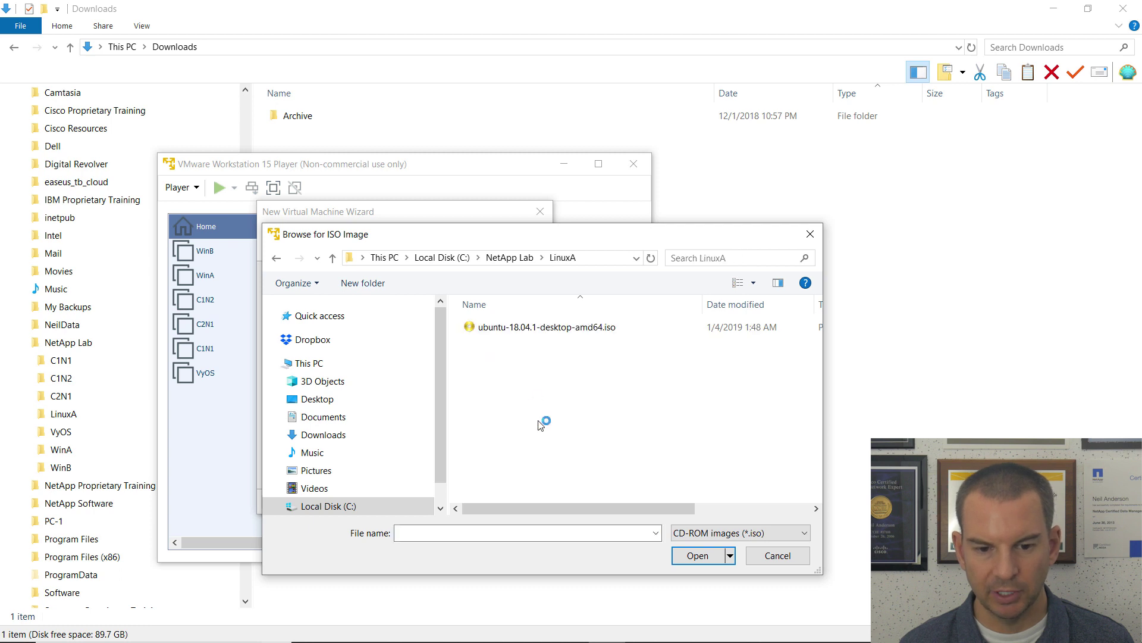
double_click(542, 329)
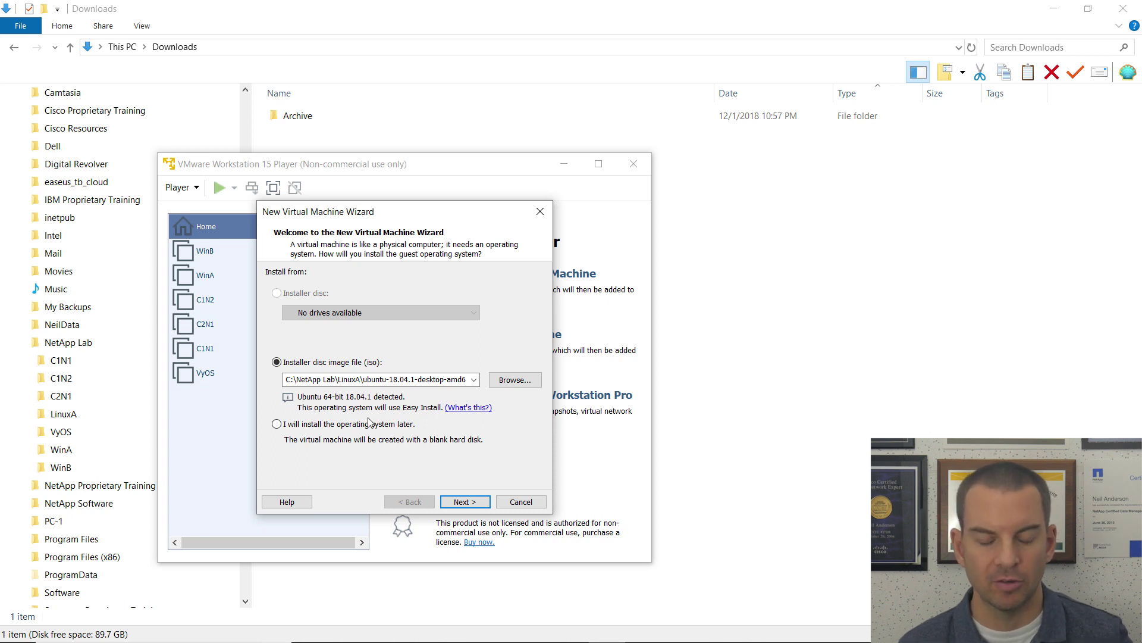
Step: Enter the Easy Install full name, user name and account password, then continue
left_click(477, 505)
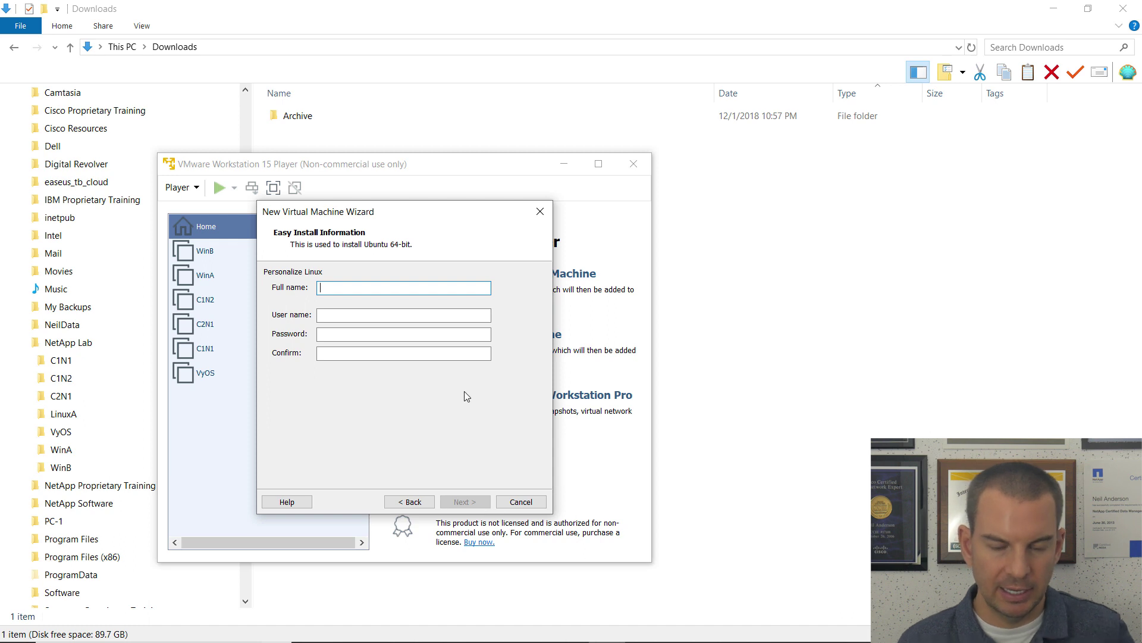
type("flackbox")
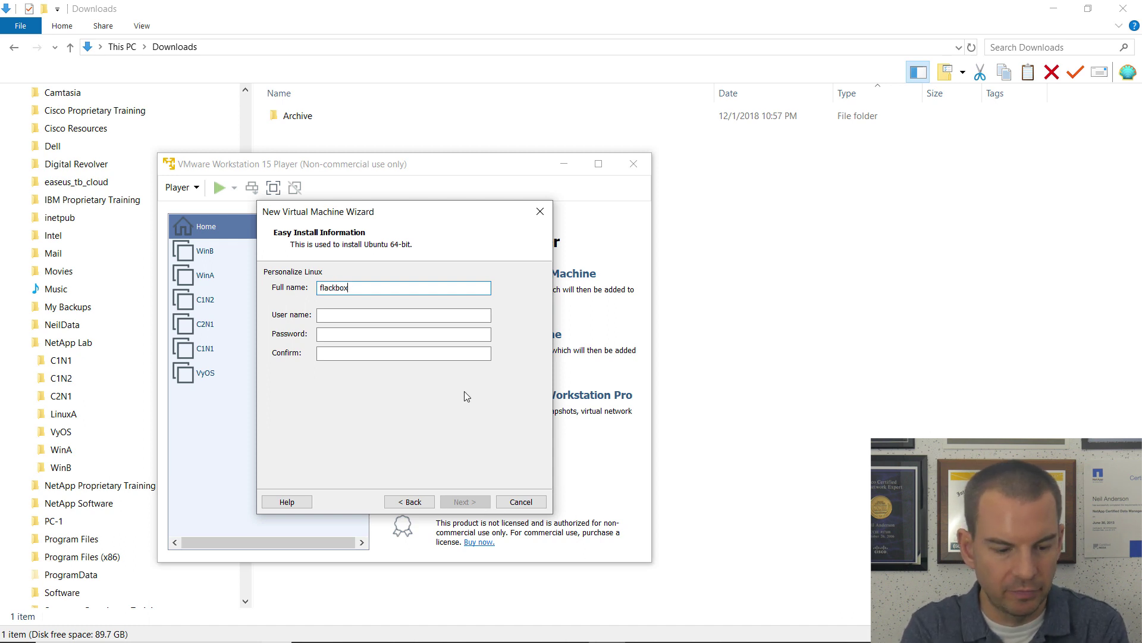
key("Tab")
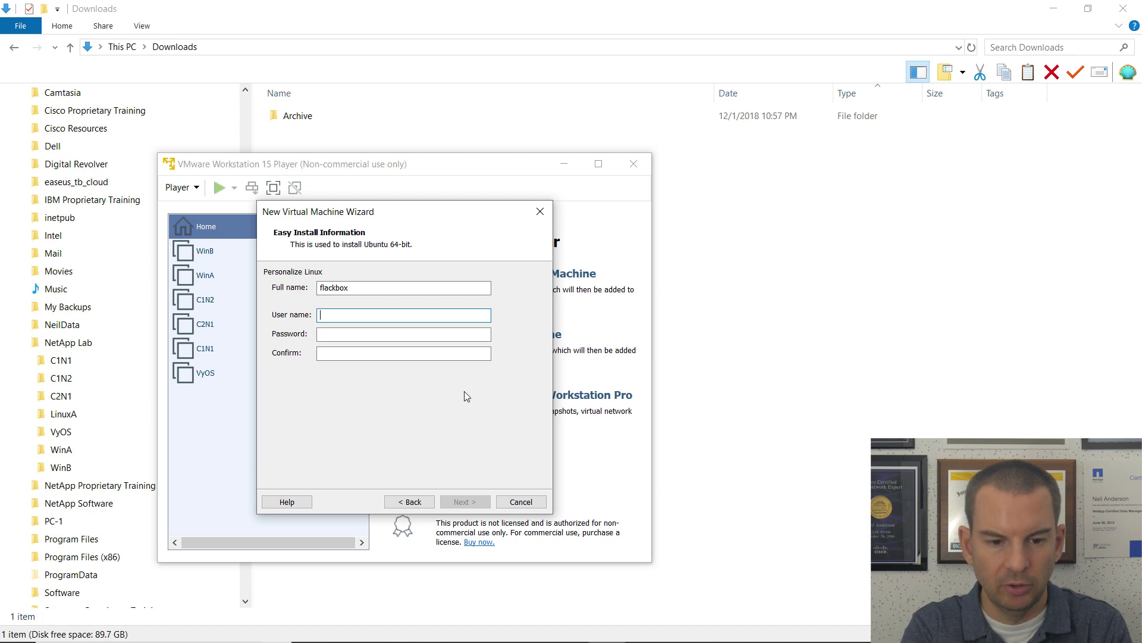
type("flackbox")
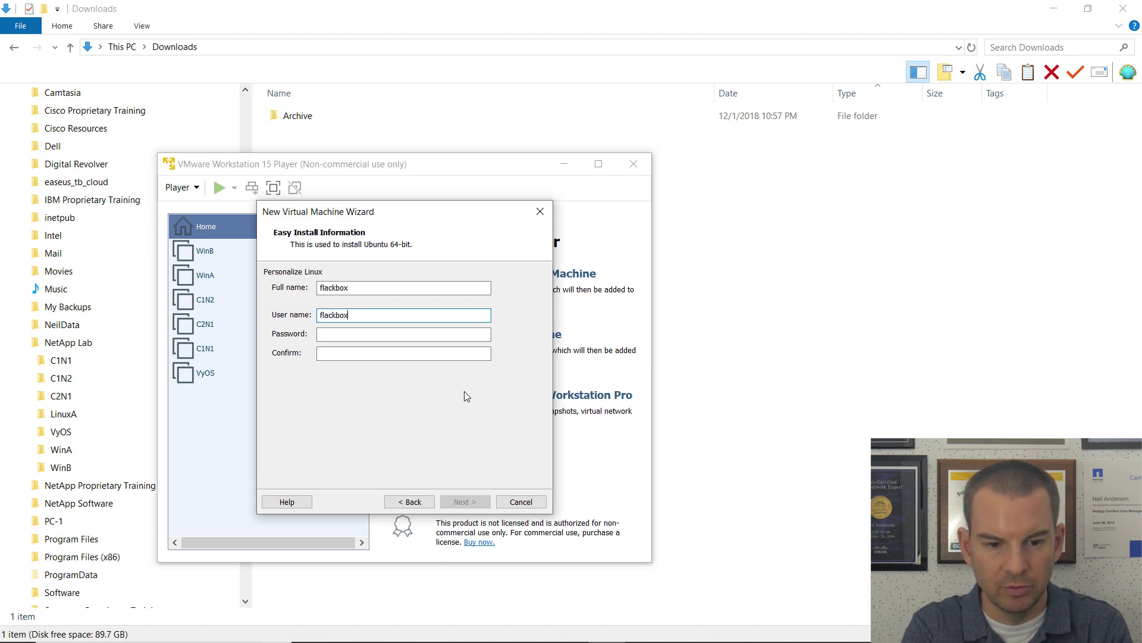
type("flackbox")
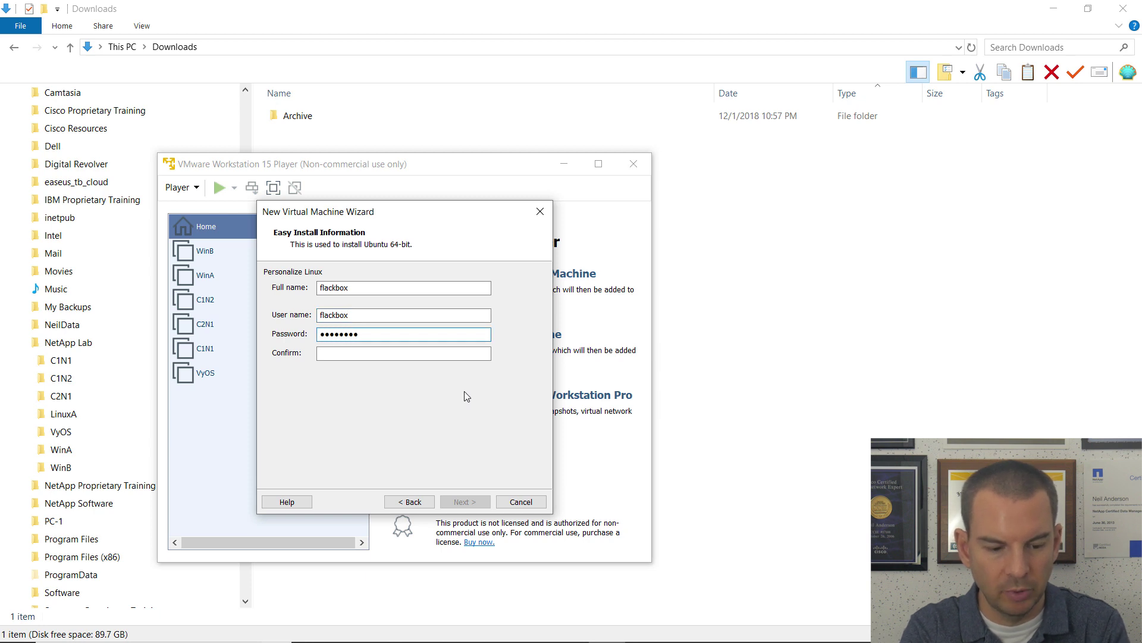
type("1")
key("Tab")
type("flackbox1")
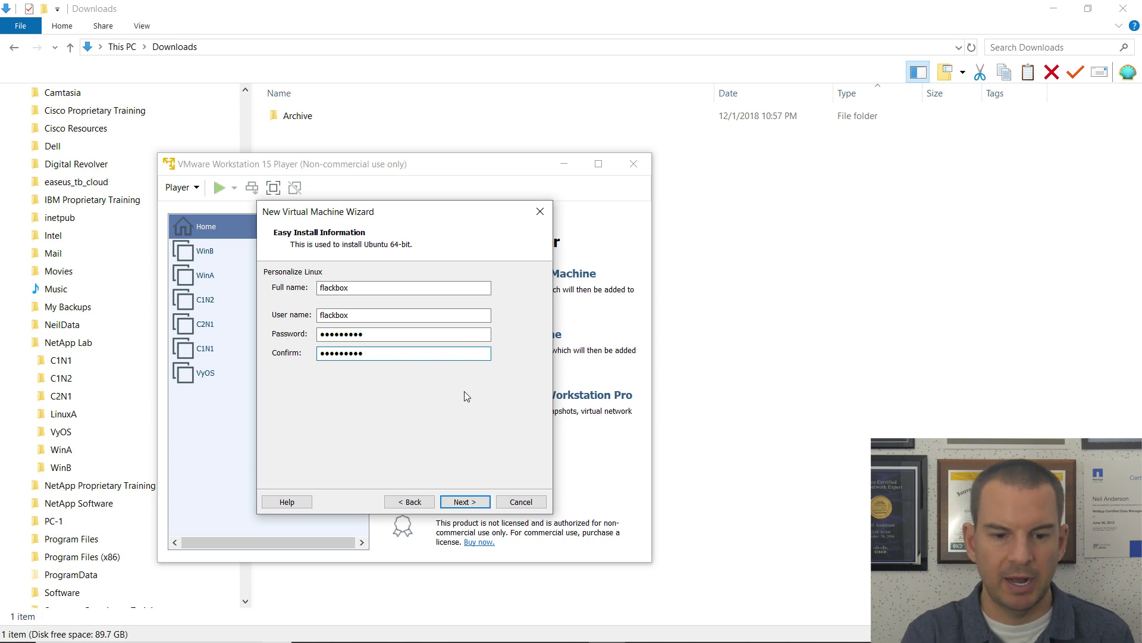
left_click(465, 501)
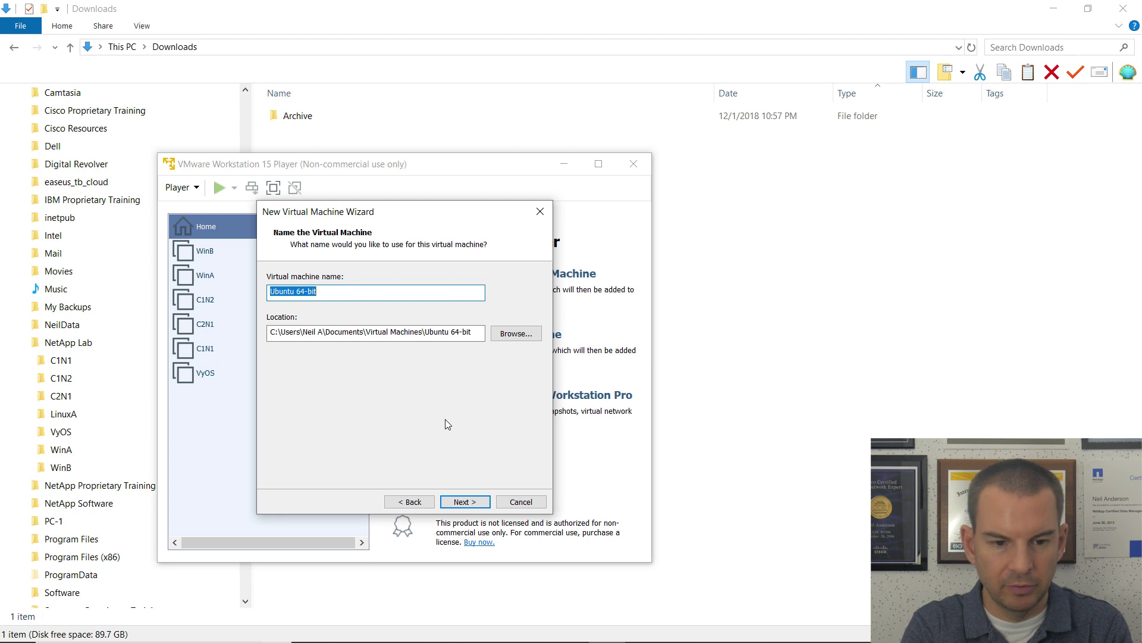
Step: Name the VM LinuxA and set its location to C:\NetApp Lab\LinuxA
type("LinuxA")
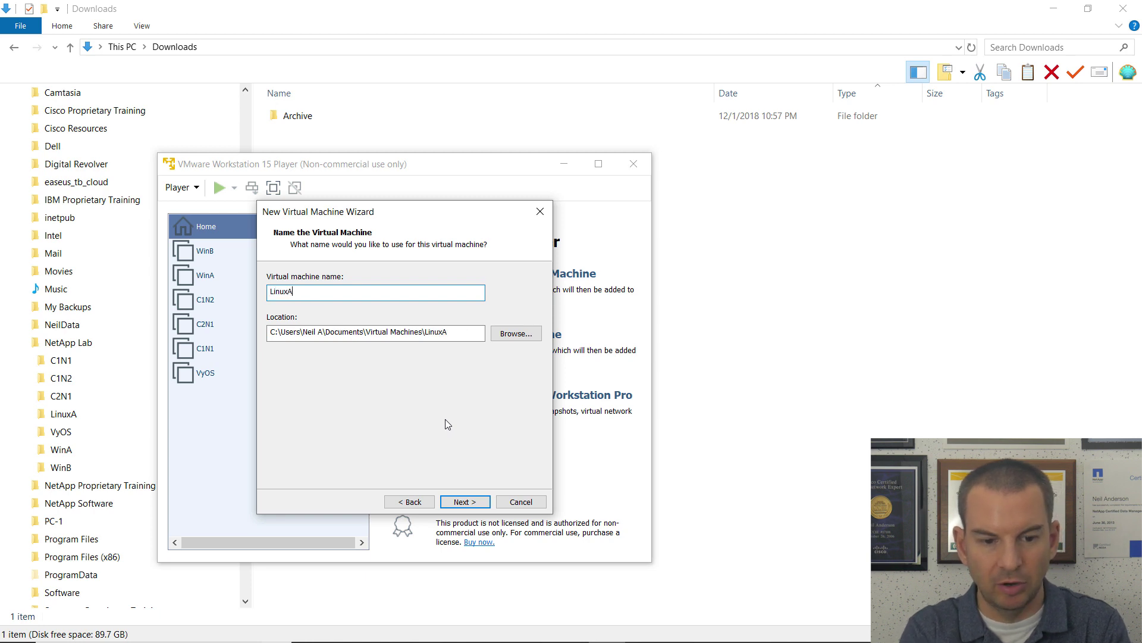
left_click(517, 333)
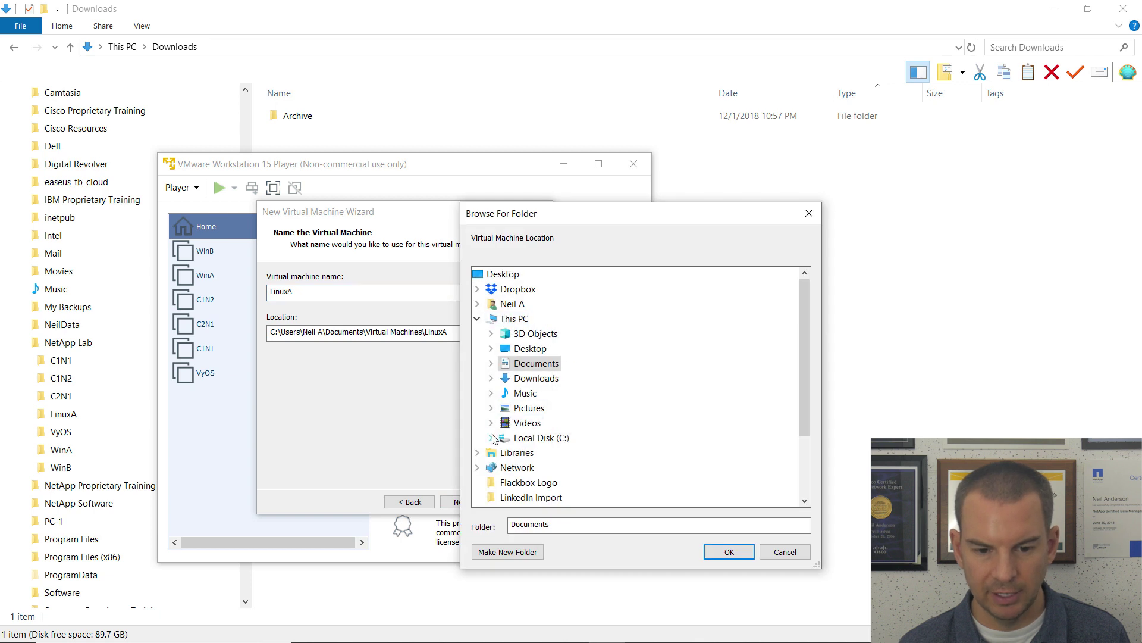
left_click(491, 437)
scroll(580, 425, "down", 4)
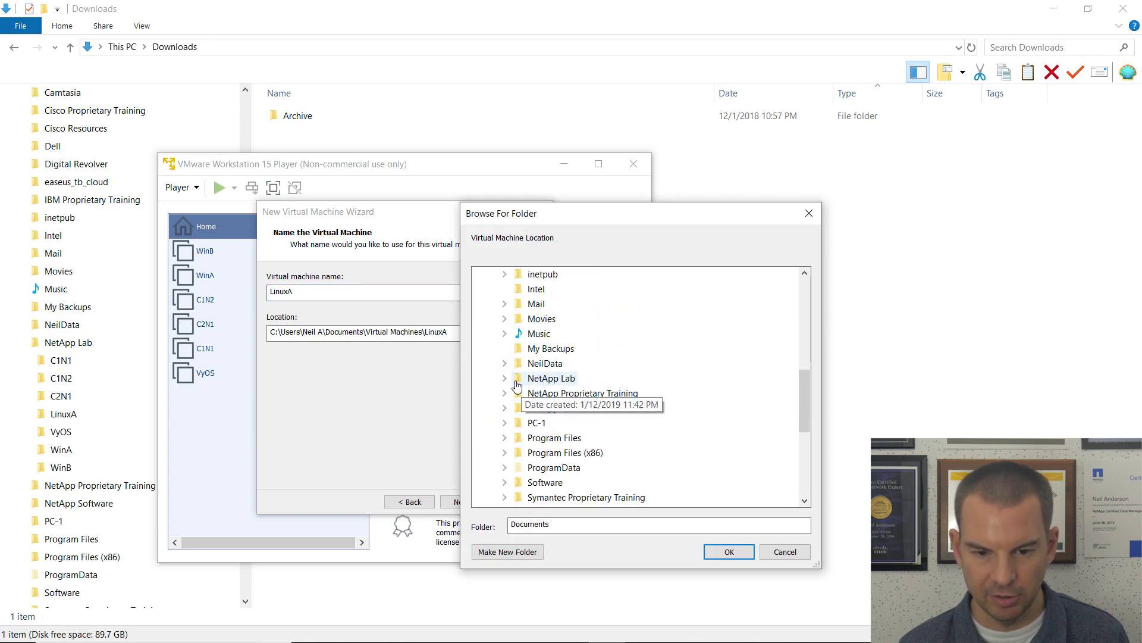
left_click(504, 379)
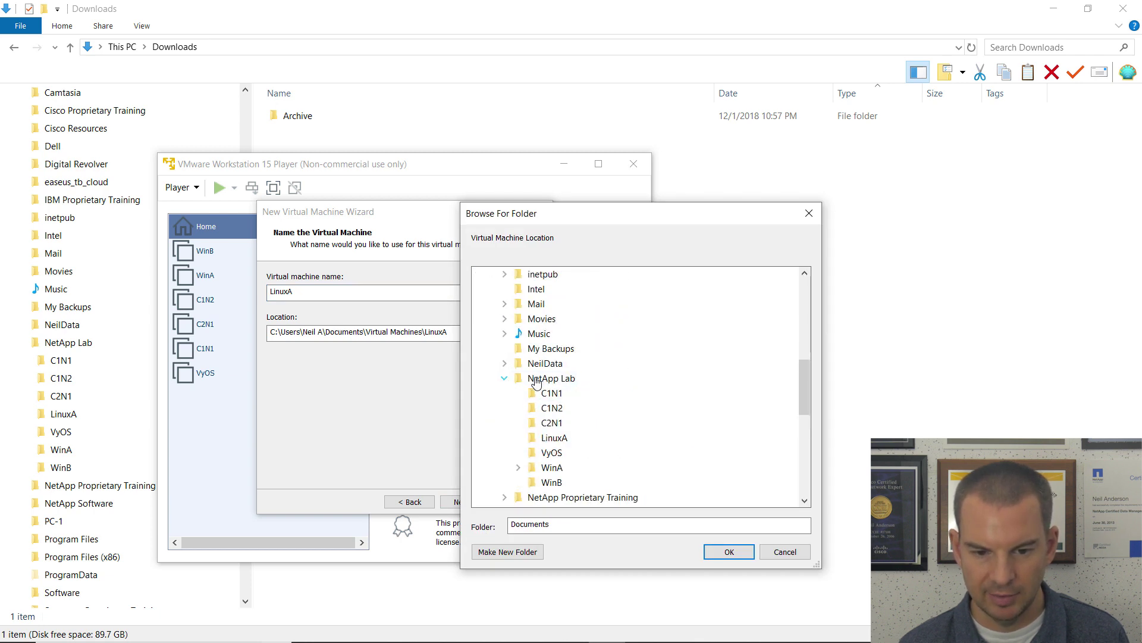
left_click(557, 438)
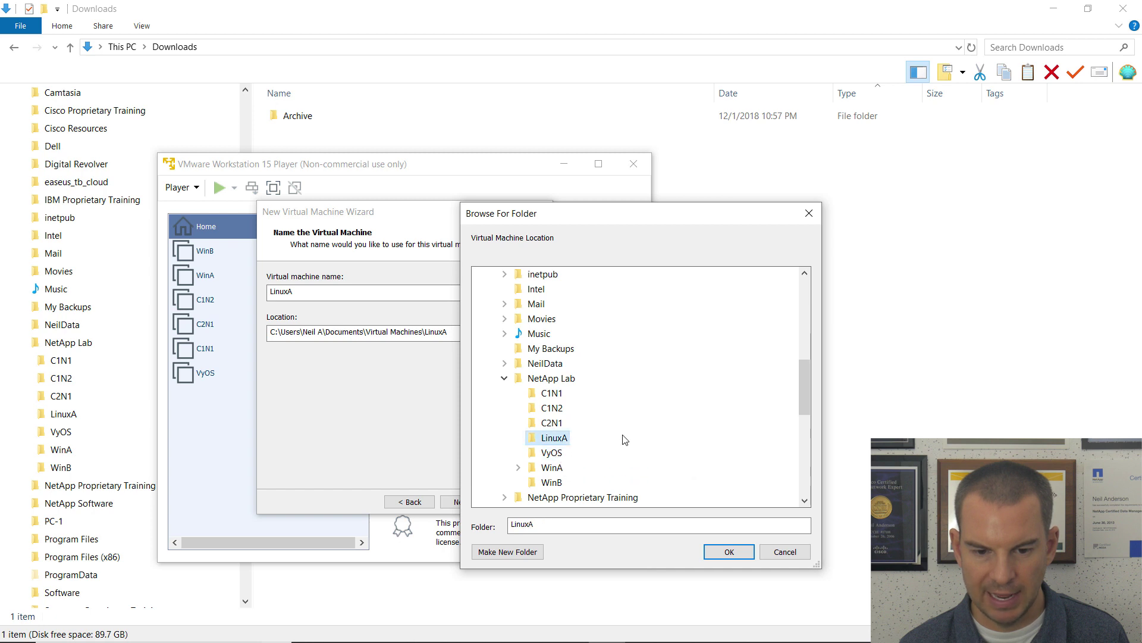
left_click(734, 549)
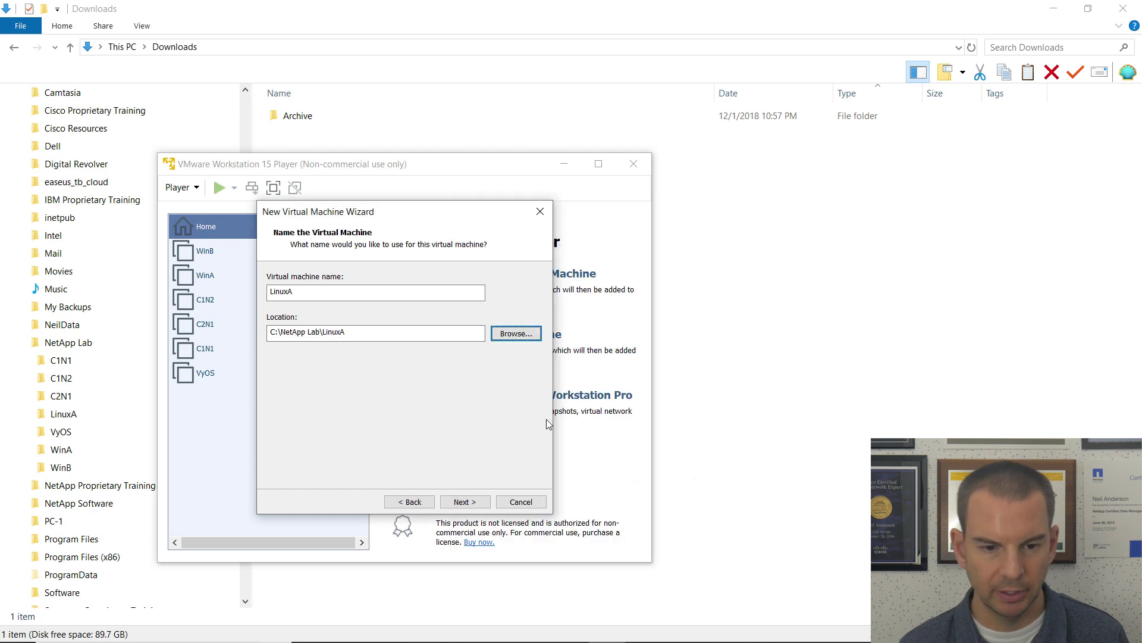
left_click(476, 501)
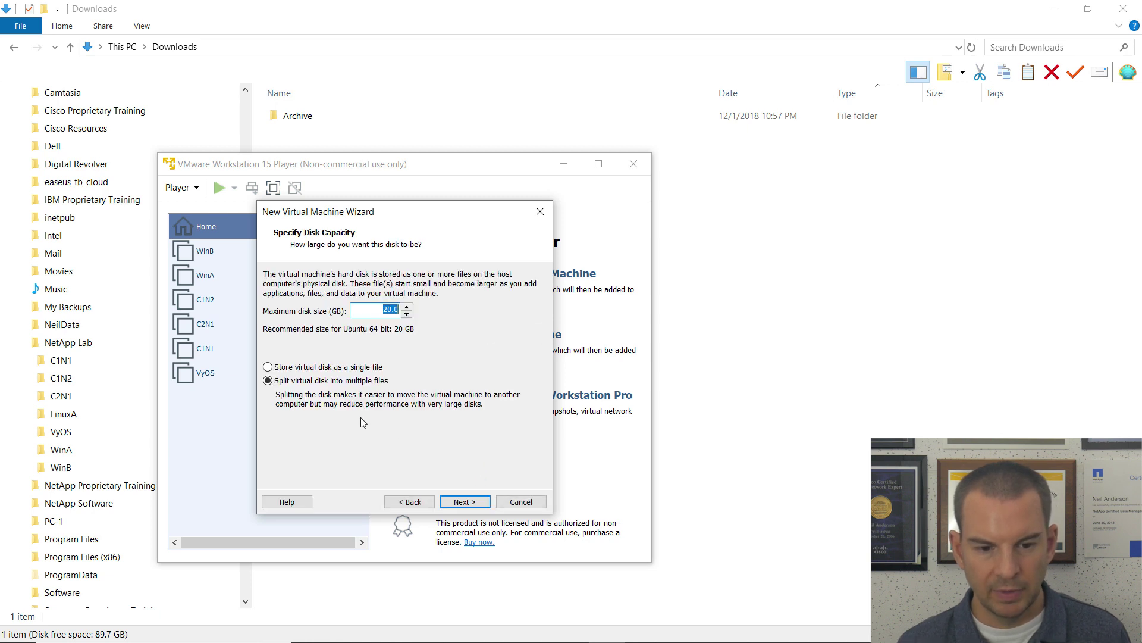
Step: Store the 20 GB virtual disk as a single file and open Customize Hardware
left_click(269, 367)
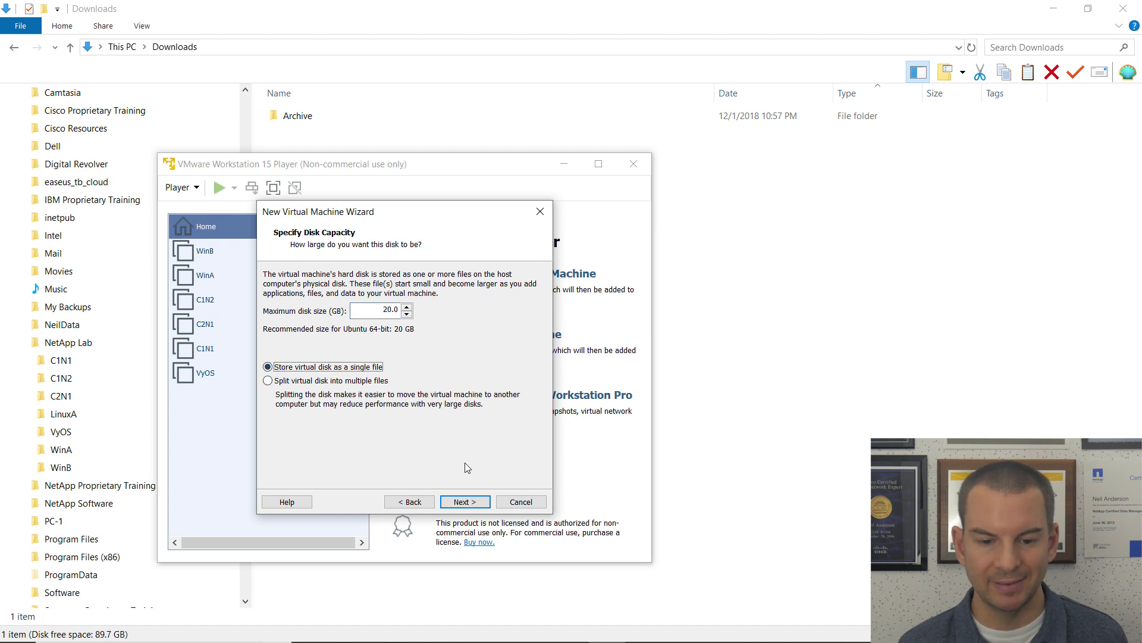
left_click(470, 502)
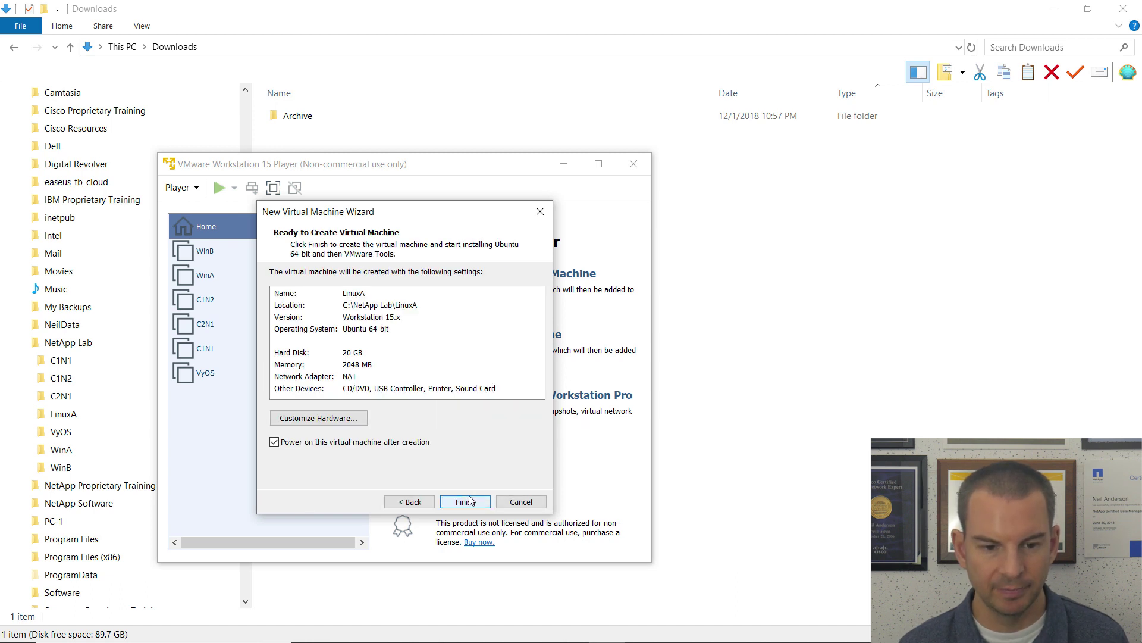
left_click(331, 419)
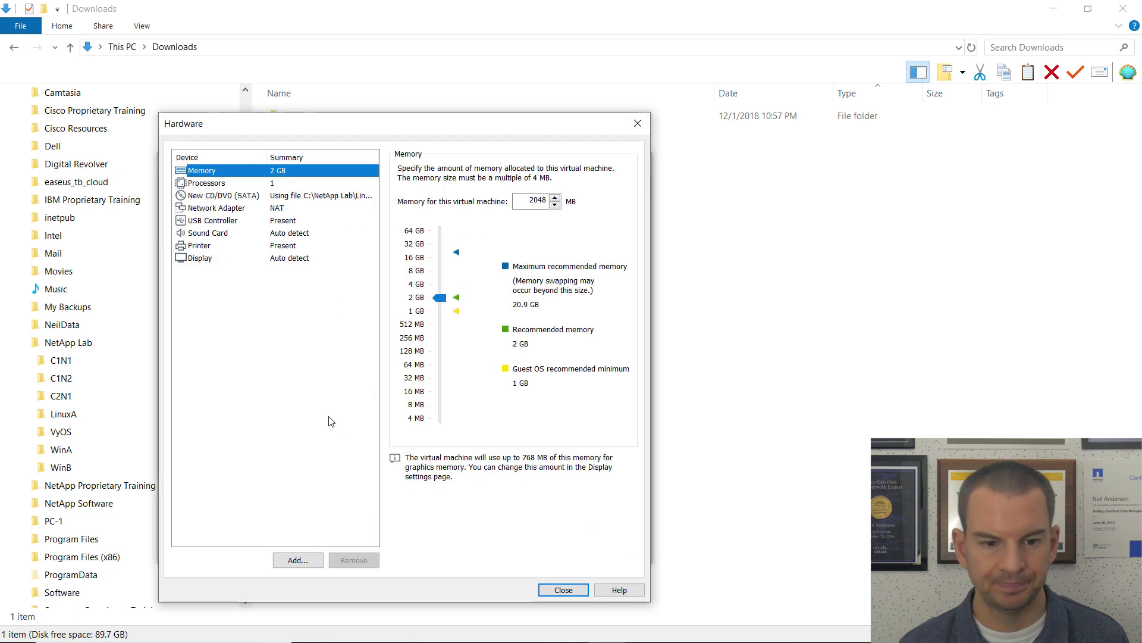
Step: Set the network adapter to Custom: Specific virtual network VMnet4
left_click(222, 211)
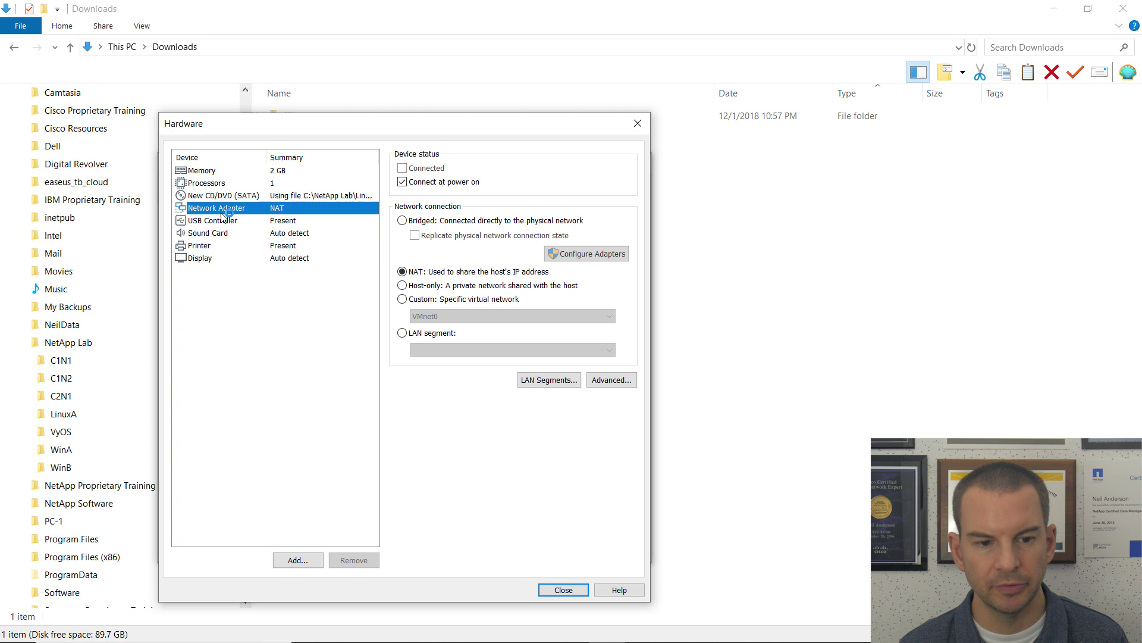
left_click(403, 300)
left_click(443, 316)
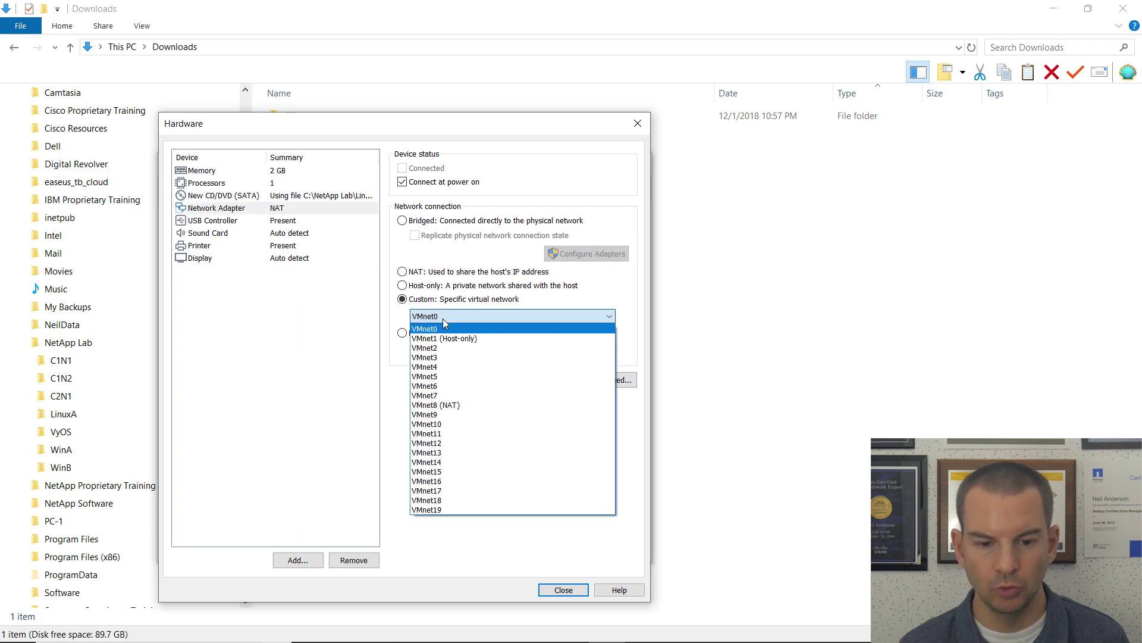
left_click(435, 367)
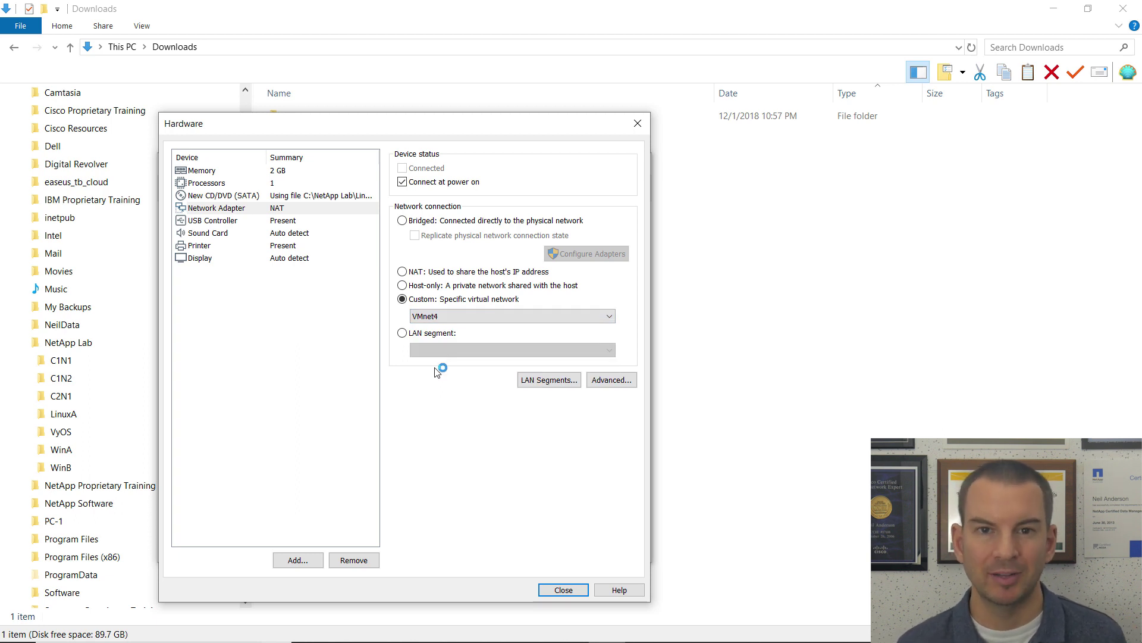
left_click(315, 556)
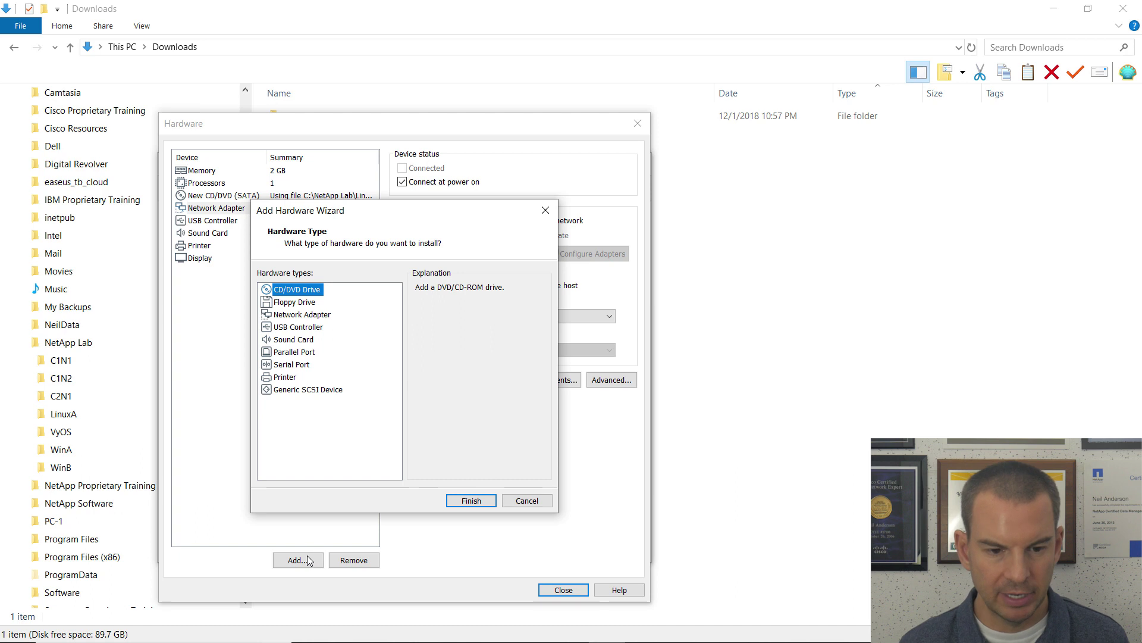
Step: Add a second Bridged network adapter on the Intel wireless adapter, replicating connection state
left_click(304, 315)
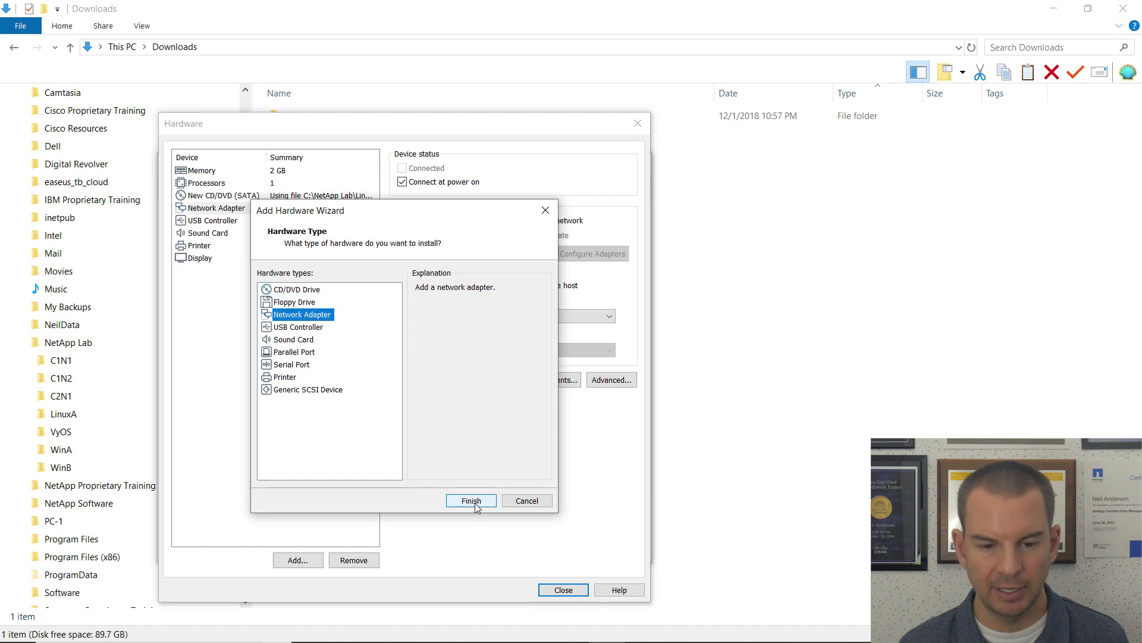
left_click(471, 501)
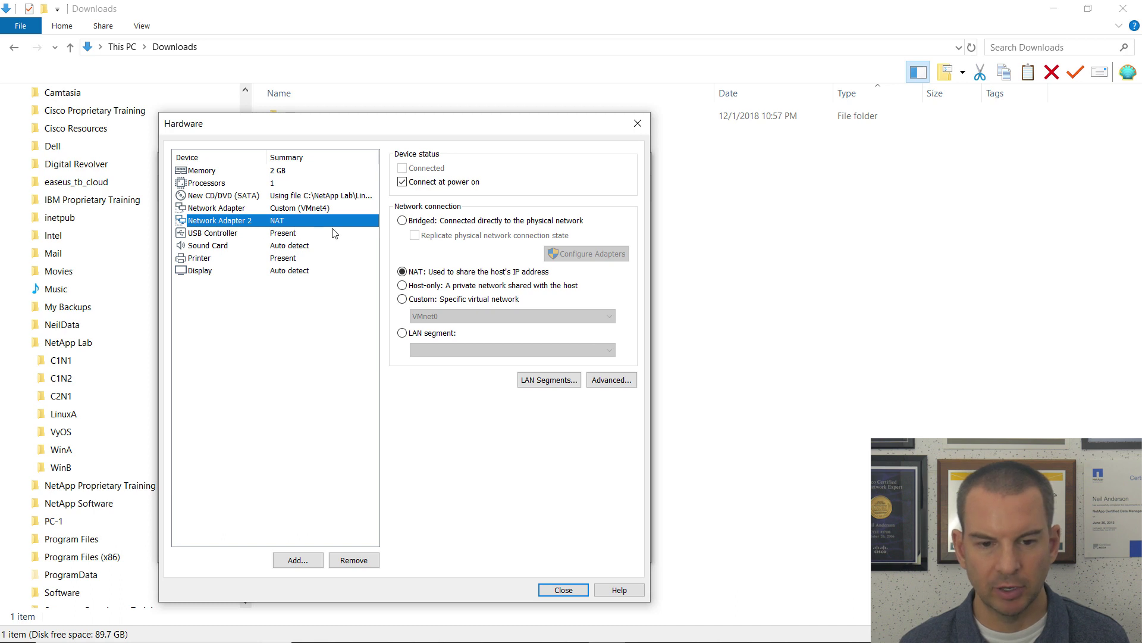
left_click(402, 220)
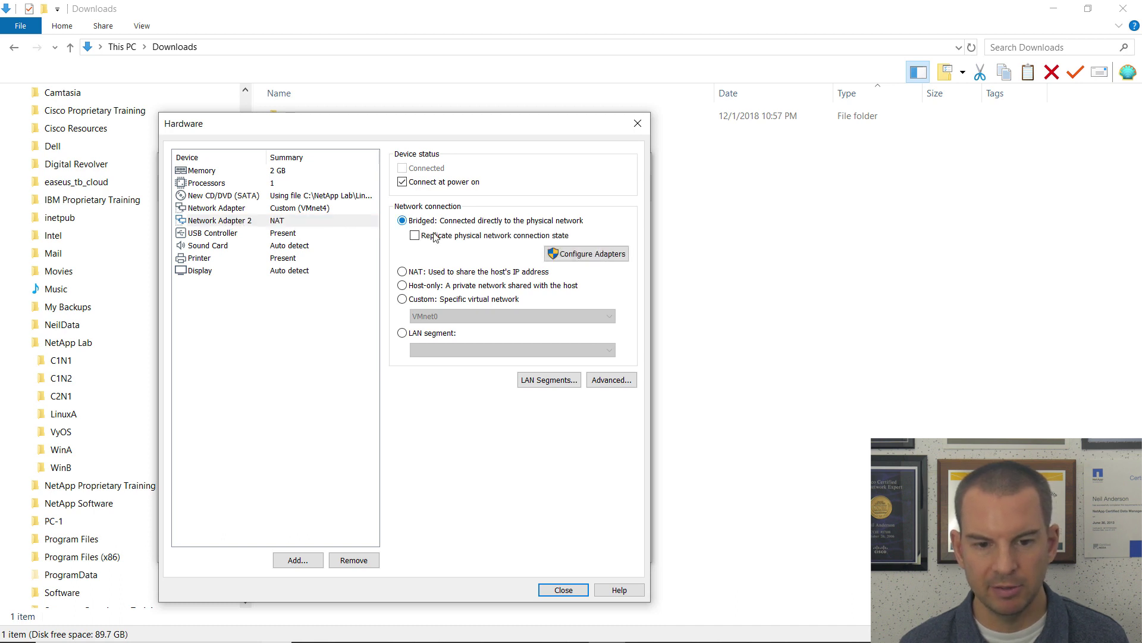
left_click(415, 237)
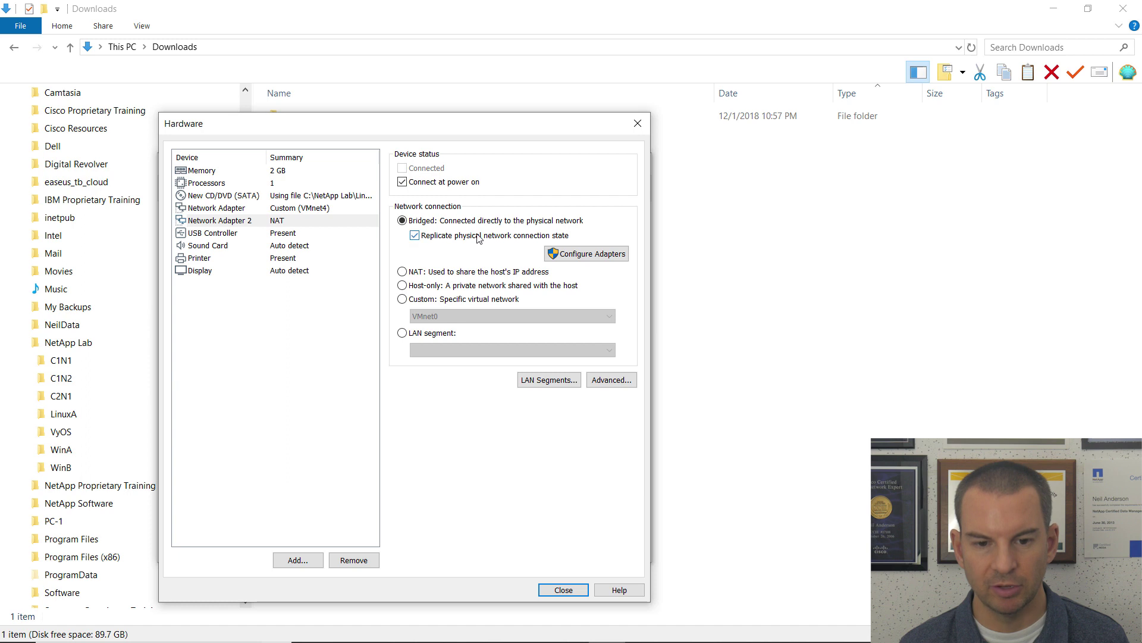
left_click(587, 254)
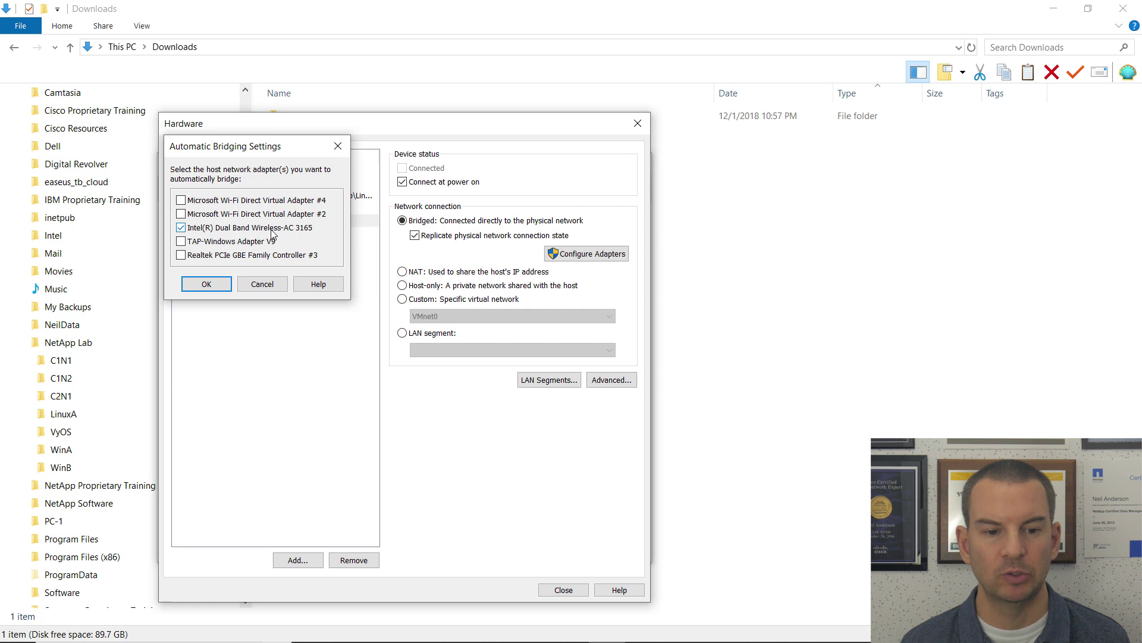
left_click(224, 286)
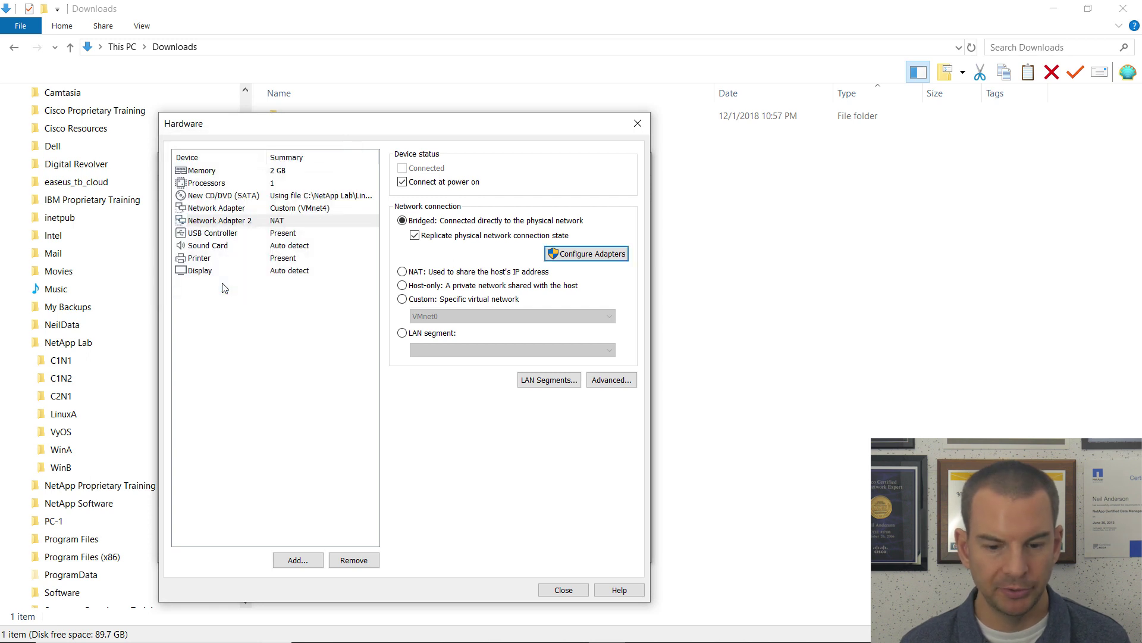
Step: Close the hardware settings and finish the wizard so LinuxA powers on
left_click(217, 235)
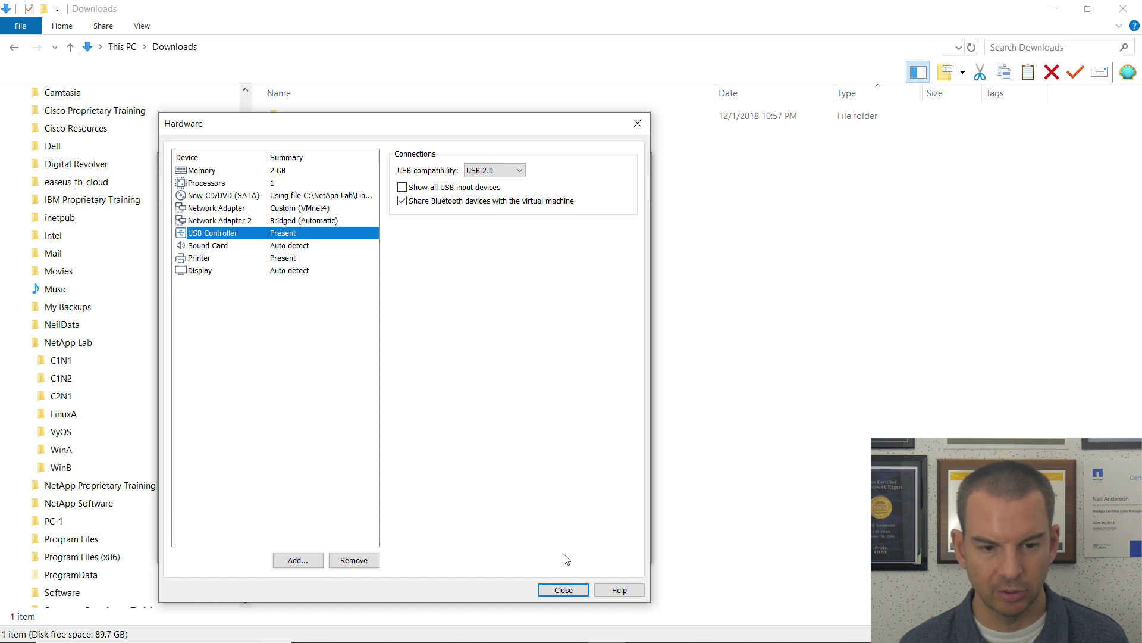
left_click(568, 588)
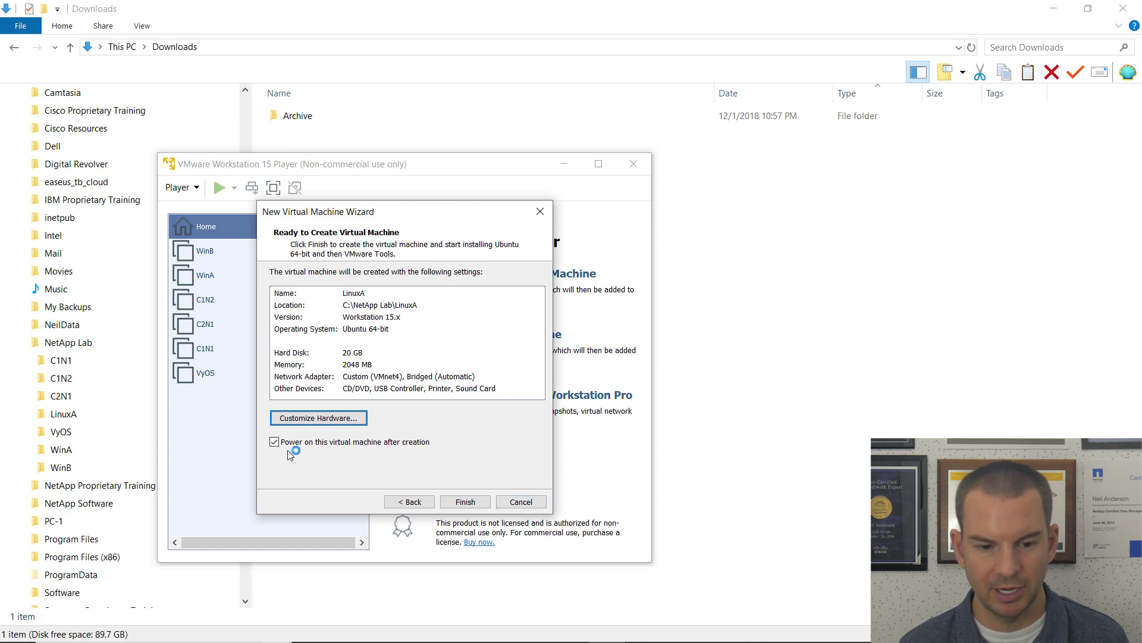
left_click(458, 502)
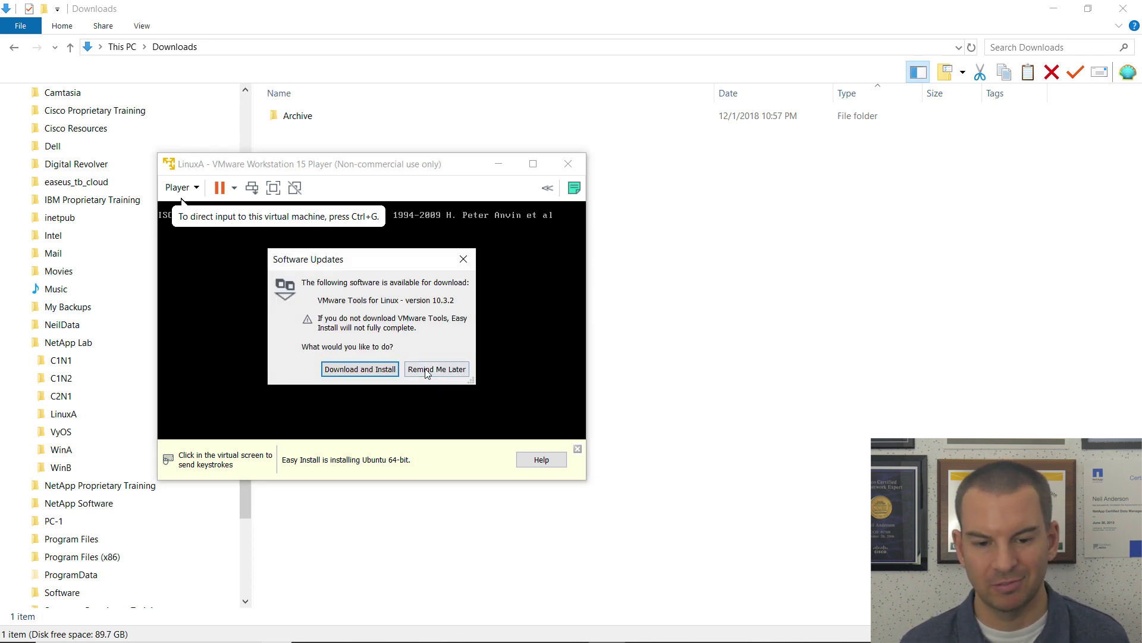
Step: Postpone the VMware Tools download and move the Player window to the top of the screen
left_click(426, 369)
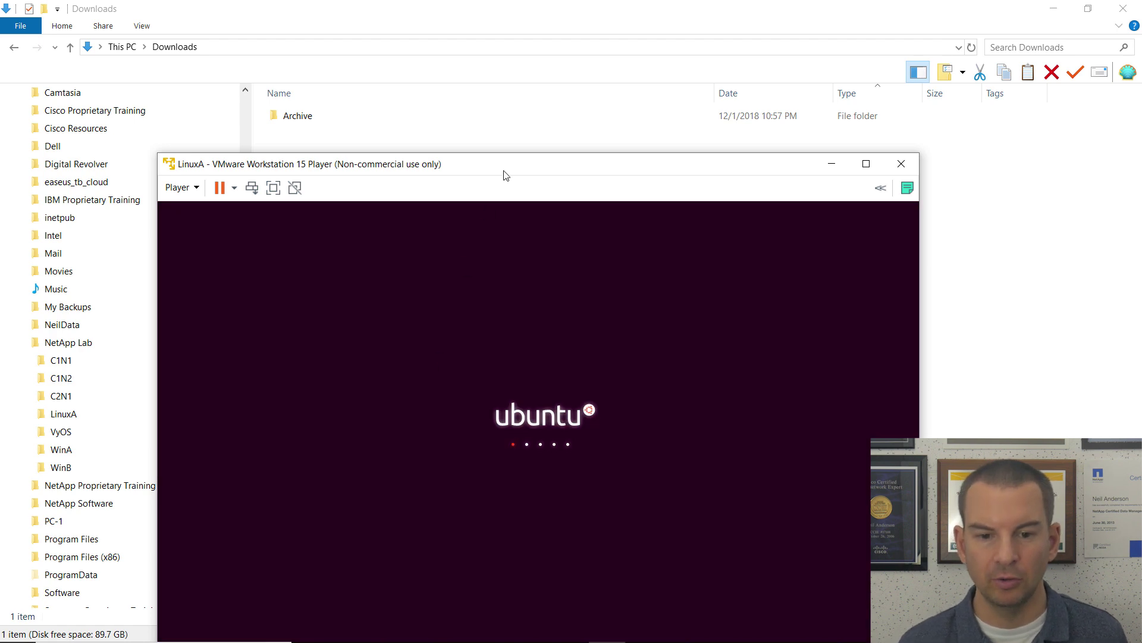
left_click_drag(506, 174, 439, 55)
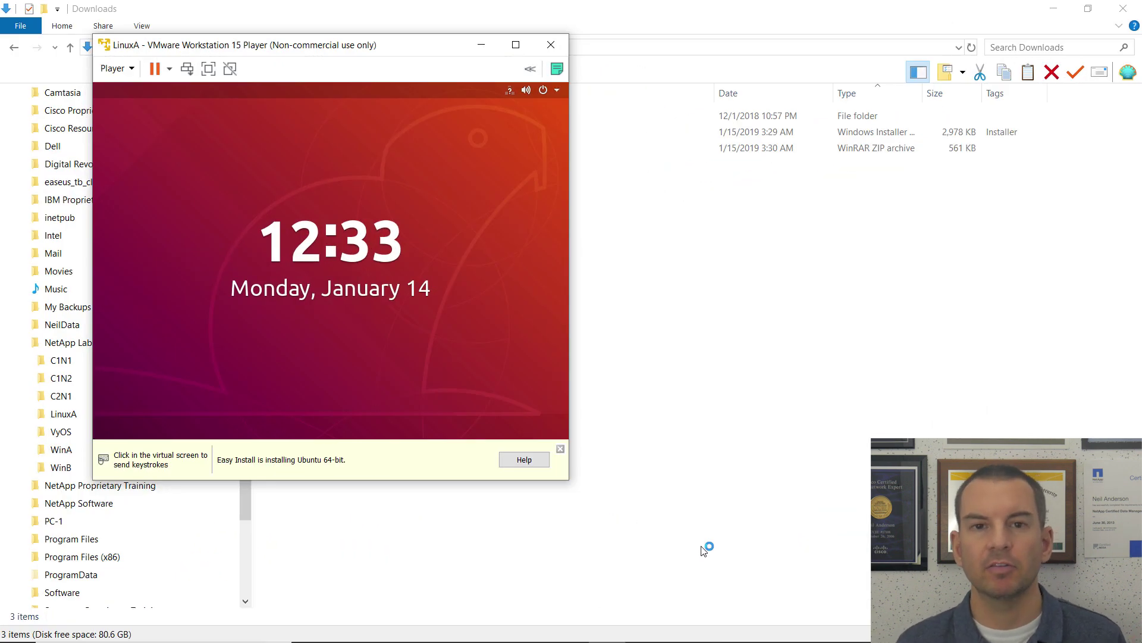
Step: Dismiss the Easy Install bar, maximize the LinuxA window, and sign in with the account password
left_click(560, 450)
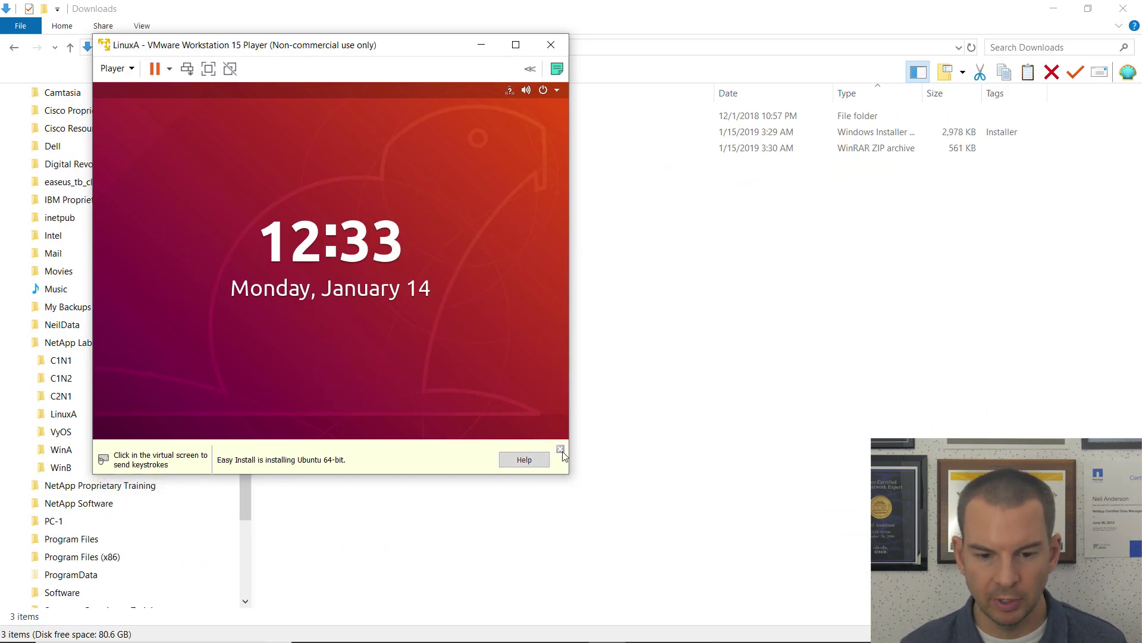
left_click(515, 44)
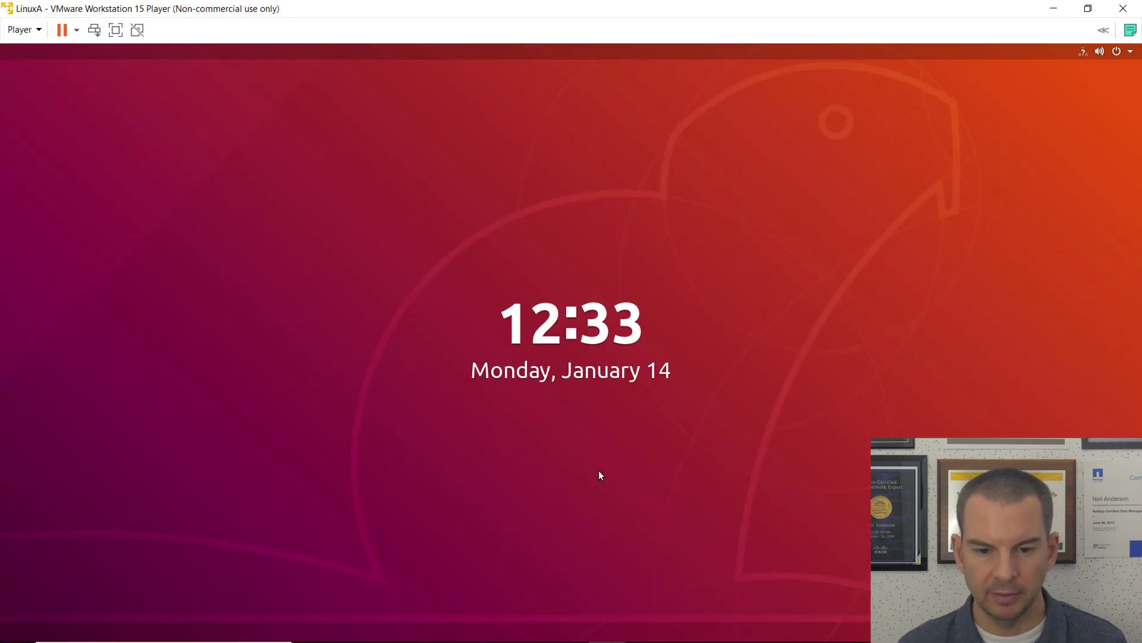
left_click_drag(598, 470, 599, 117)
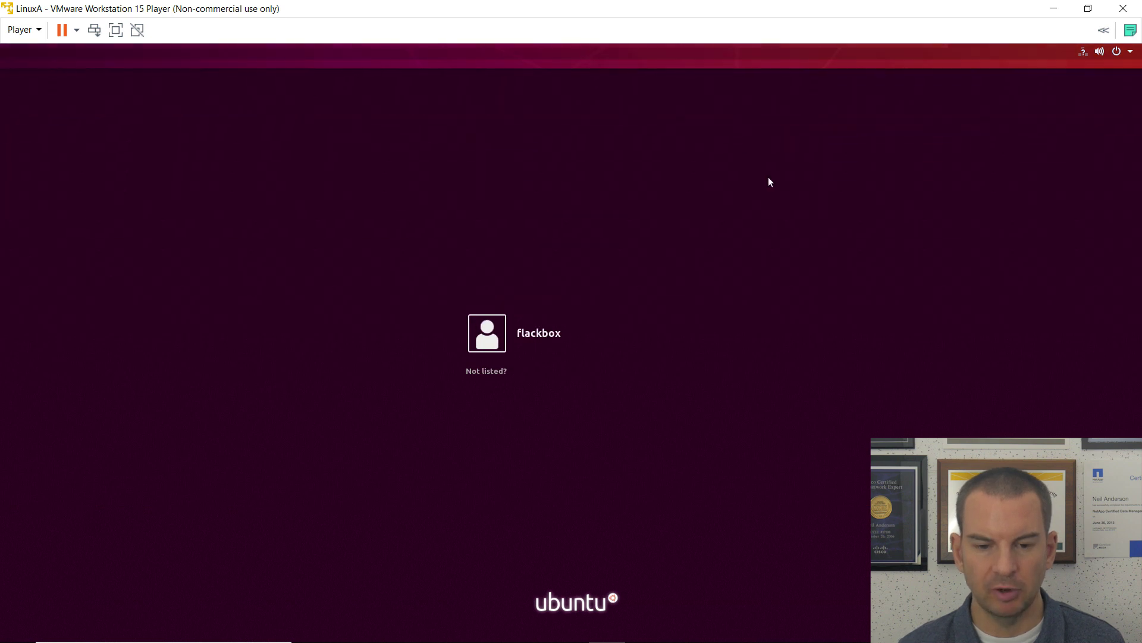
left_click(536, 334)
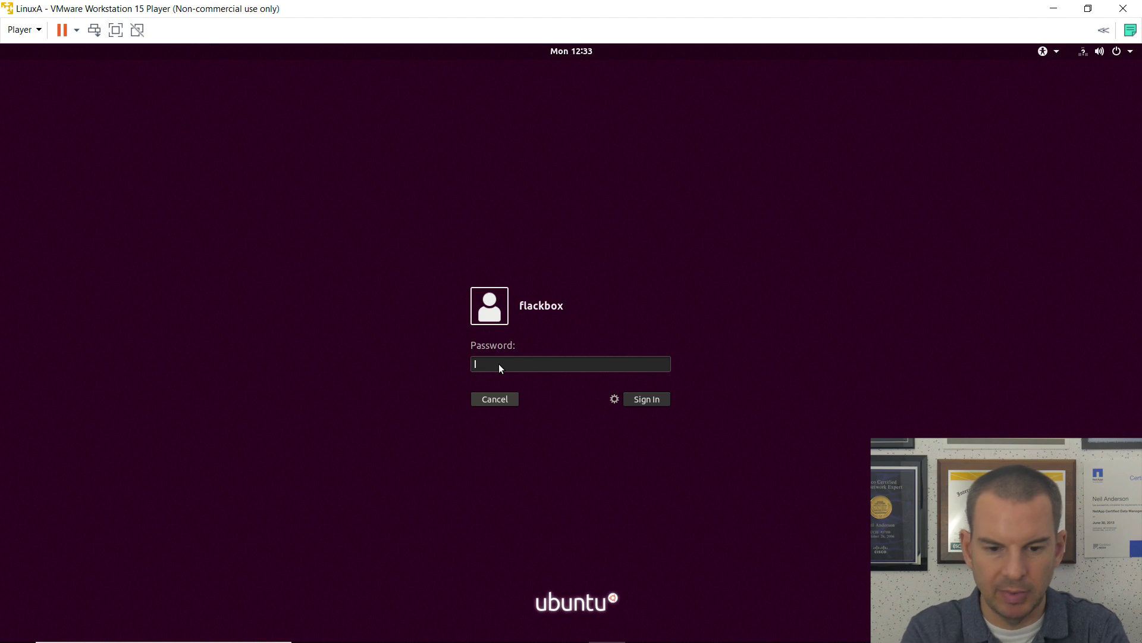
type("*********")
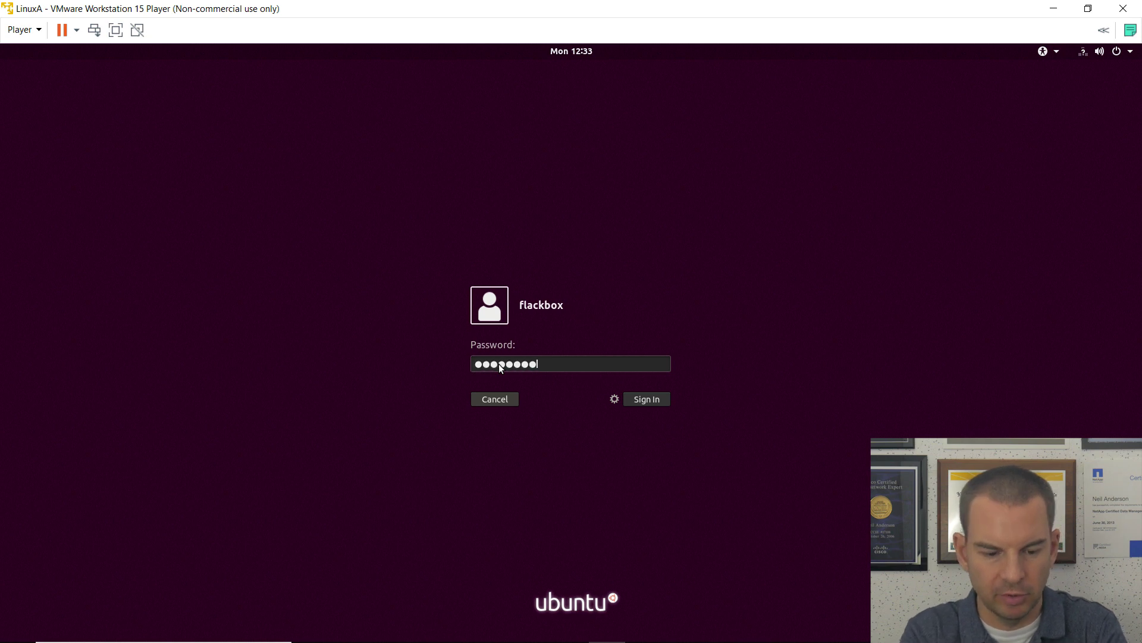
key("Return")
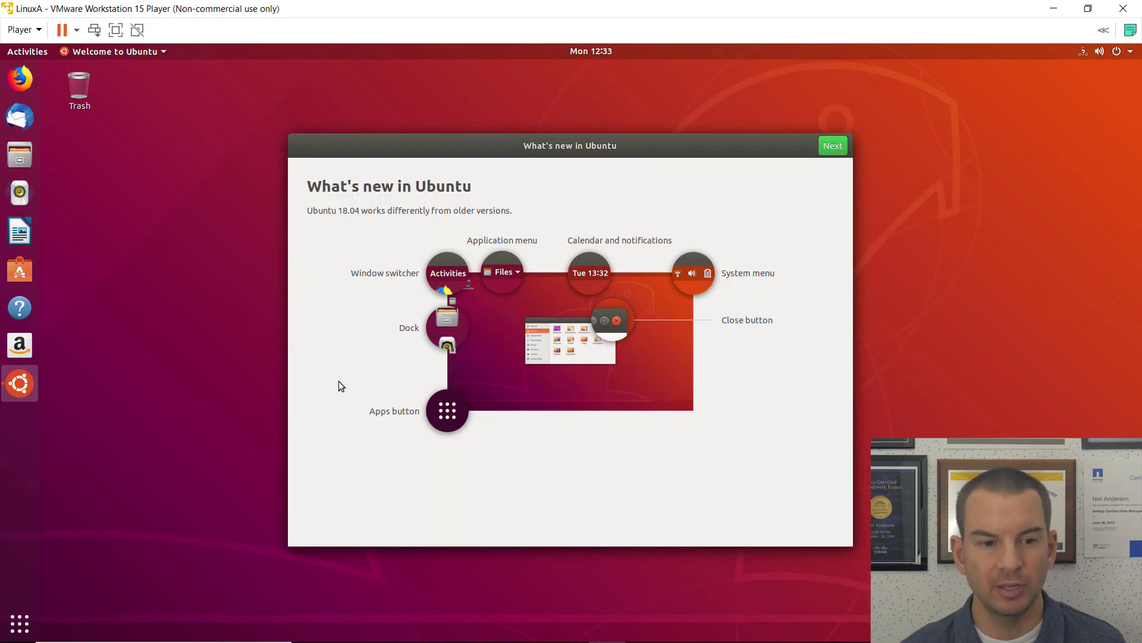
Step: Quit the What's new in Ubuntu welcome tour from its top-bar menu
left_click(119, 53)
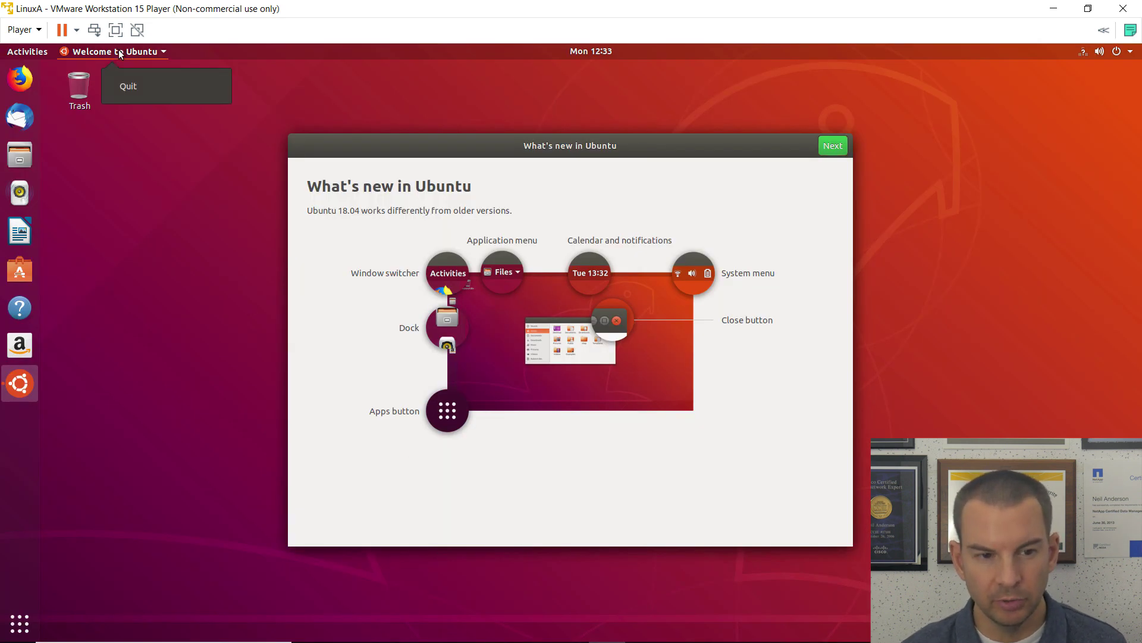
left_click(134, 86)
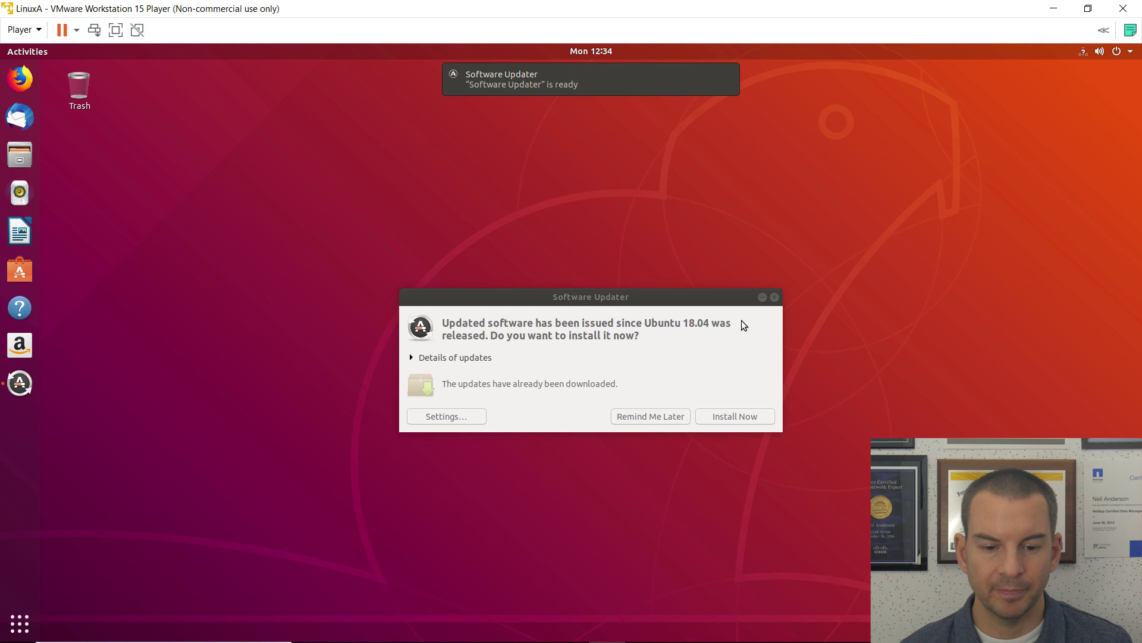
Step: Untick security, recommended and unsupported updates, and set automatic update checks to Never
left_click(459, 417)
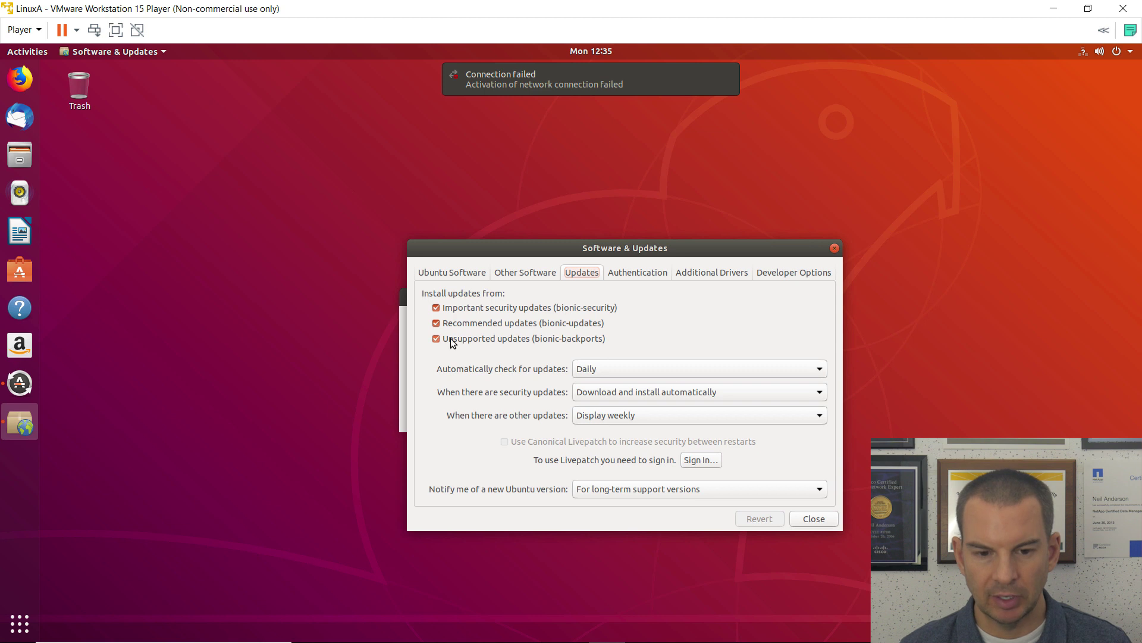
left_click(436, 308)
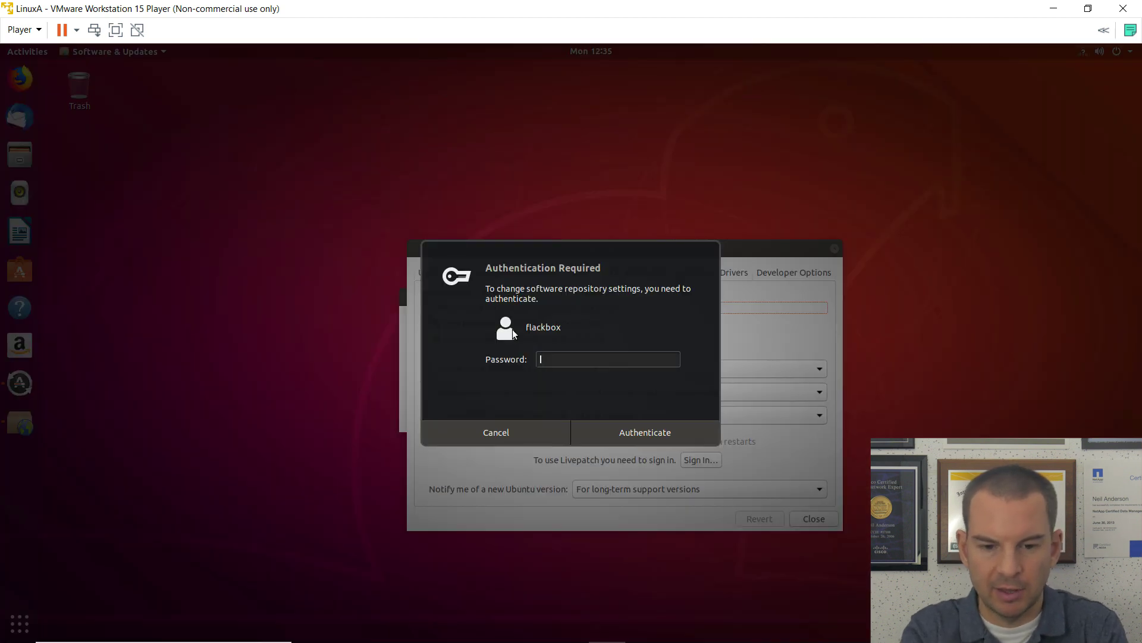
type("*********")
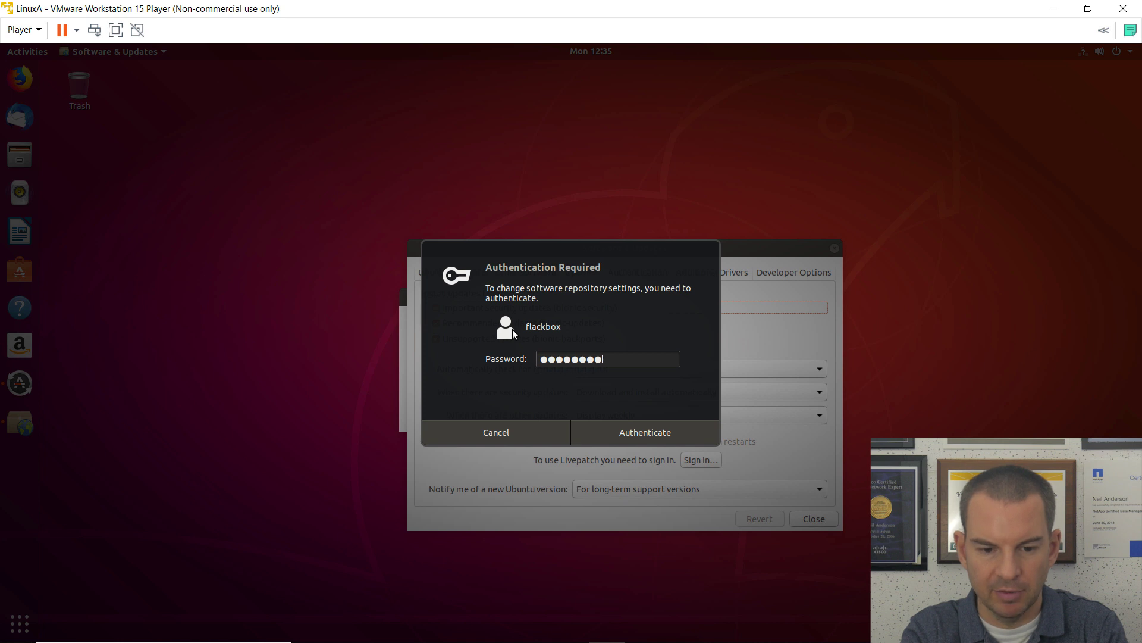
key("Return")
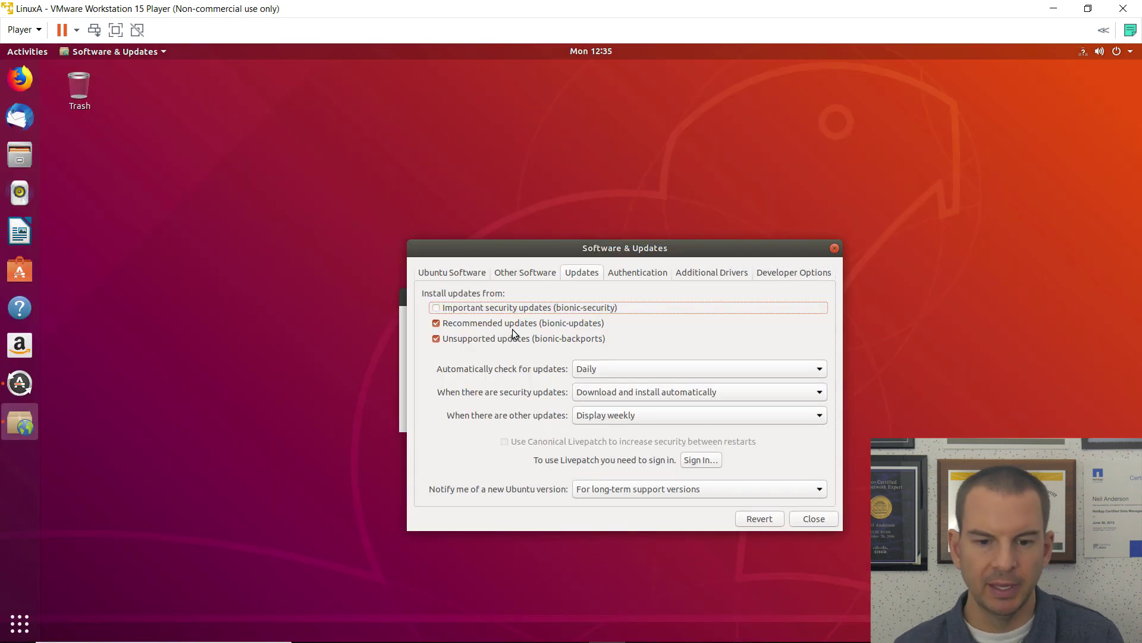
left_click(437, 325)
left_click(437, 339)
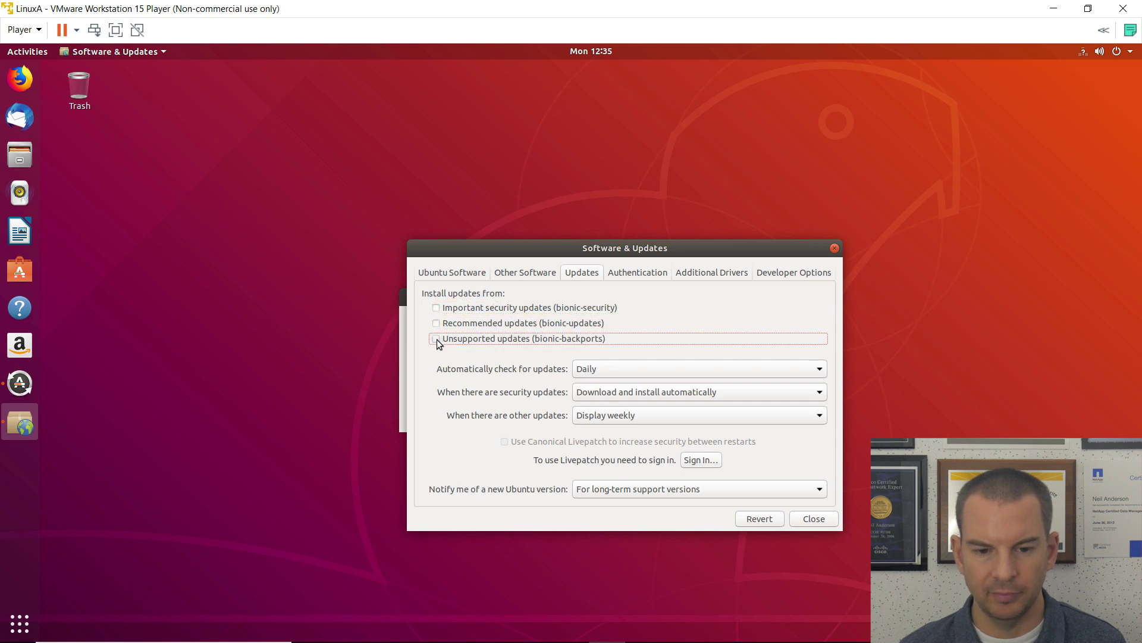
left_click(613, 373)
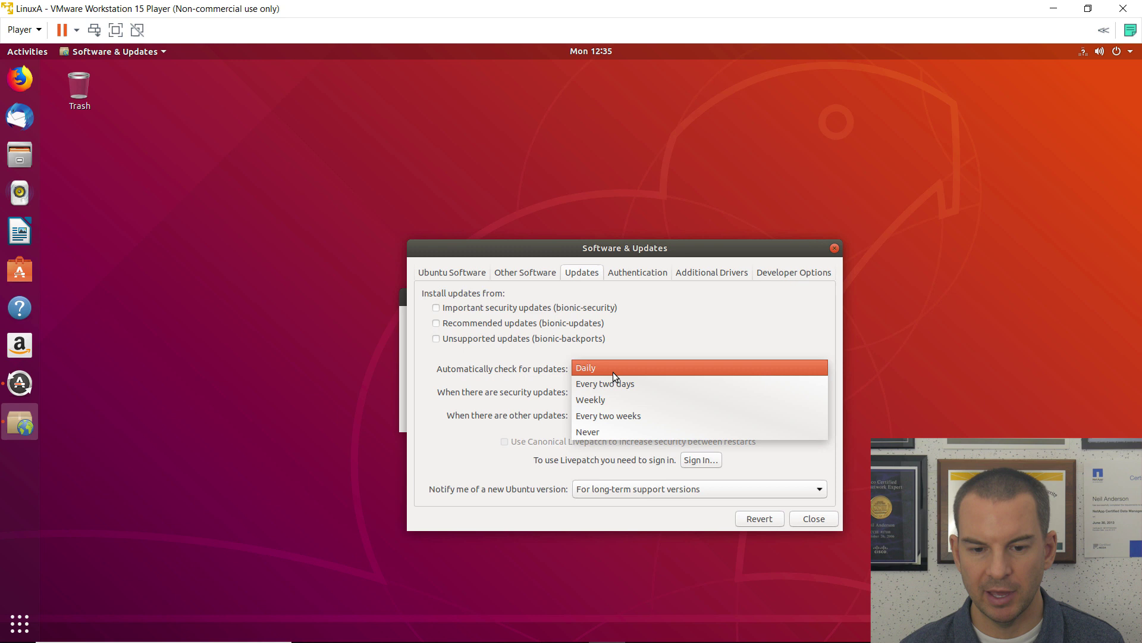
left_click(612, 433)
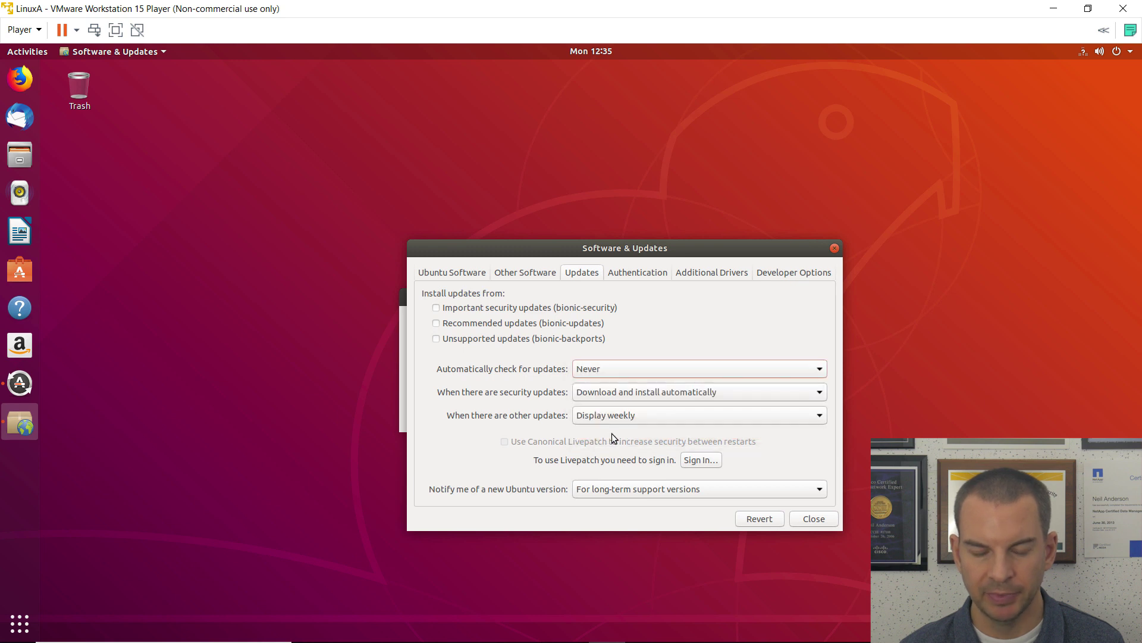
left_click(818, 519)
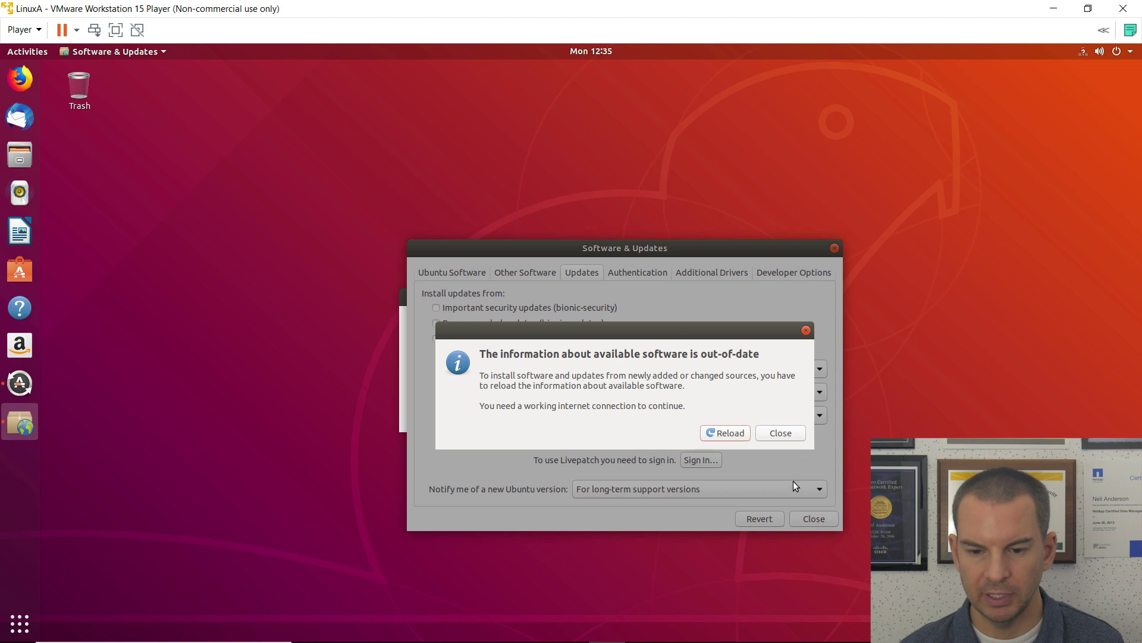
left_click(776, 439)
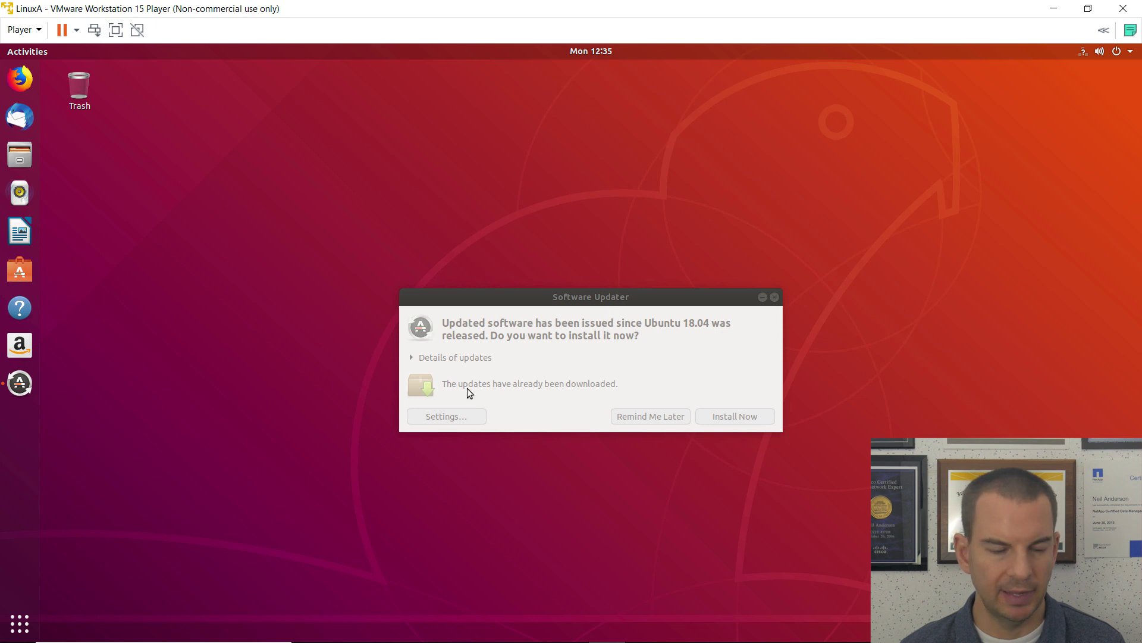
Step: Dismiss the Software Updater prompt and launch Terminal from the applications list
key("Escape")
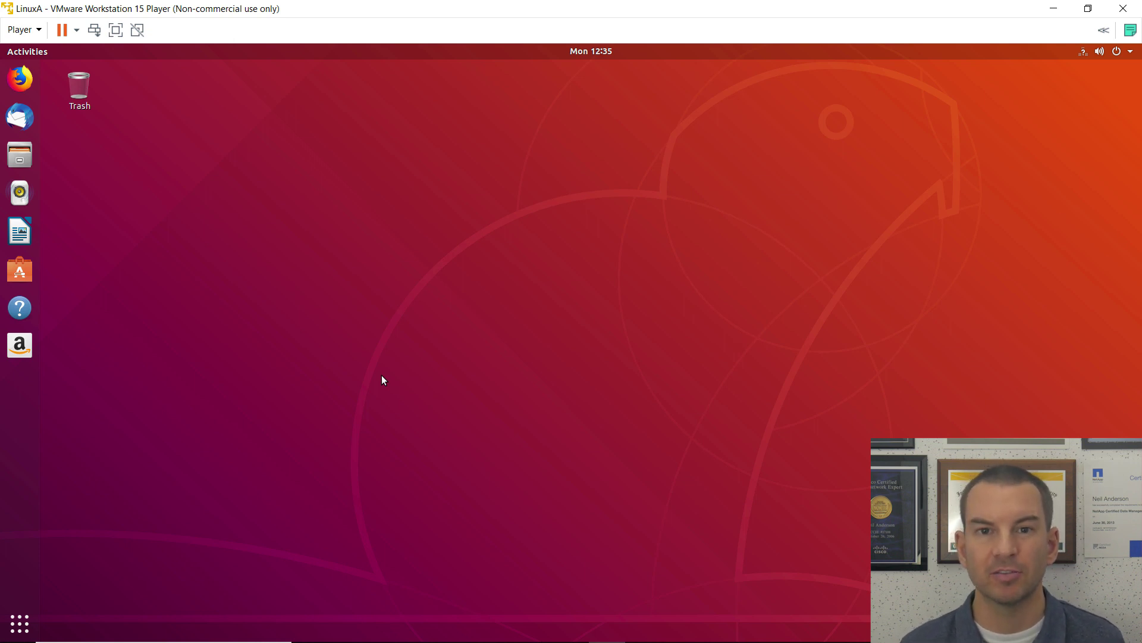
left_click(20, 625)
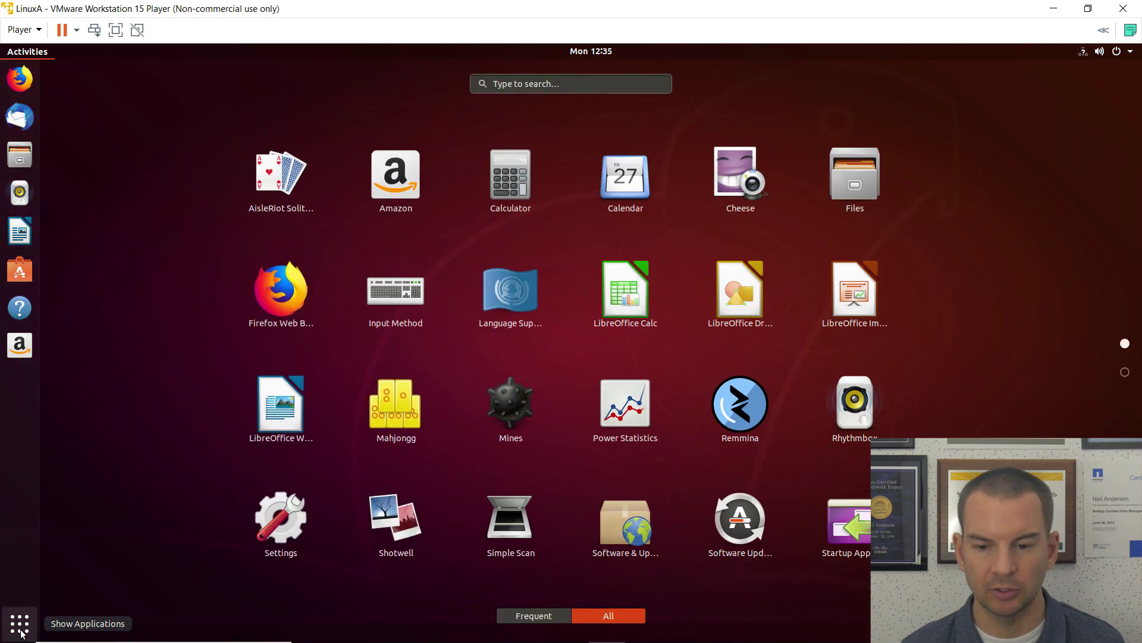
left_click(1125, 373)
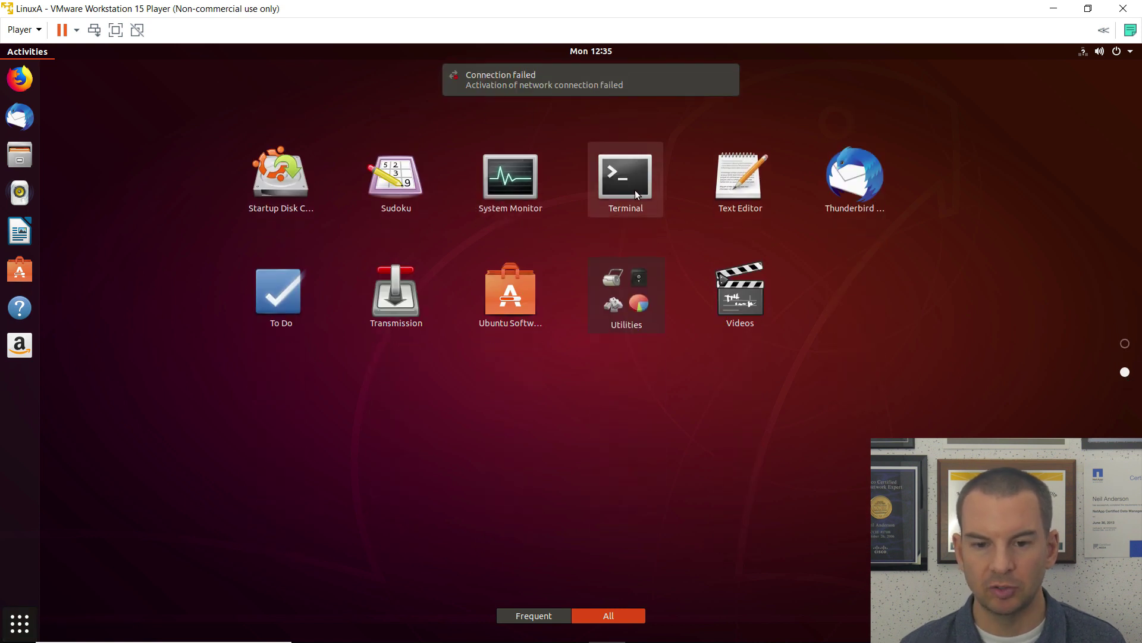
left_click(634, 190)
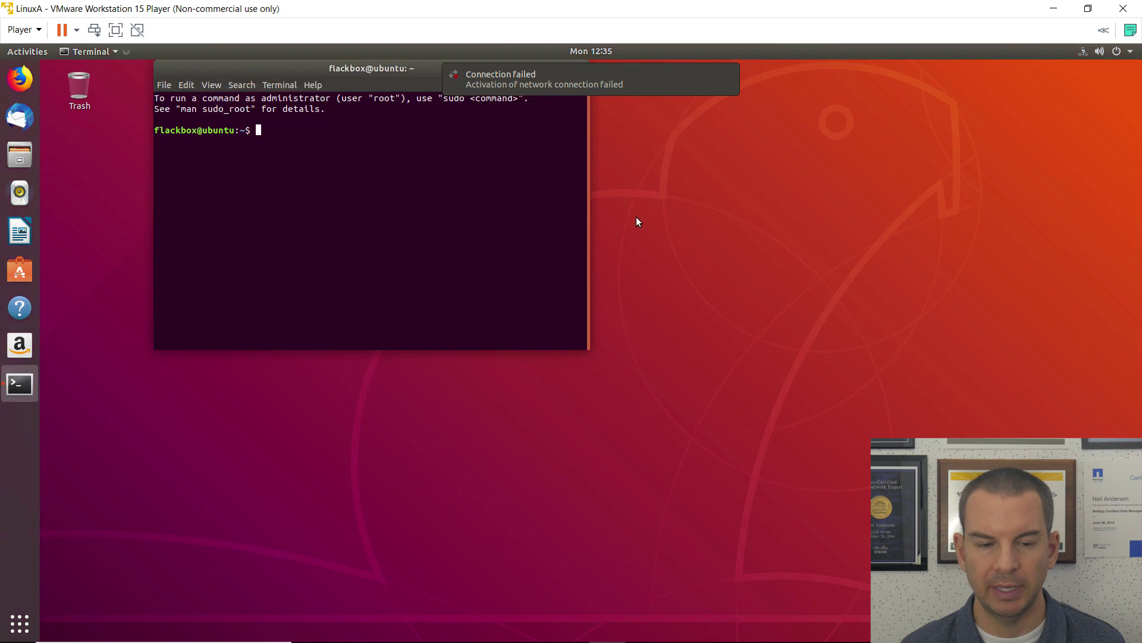
left_click_drag(279, 76, 246, 172)
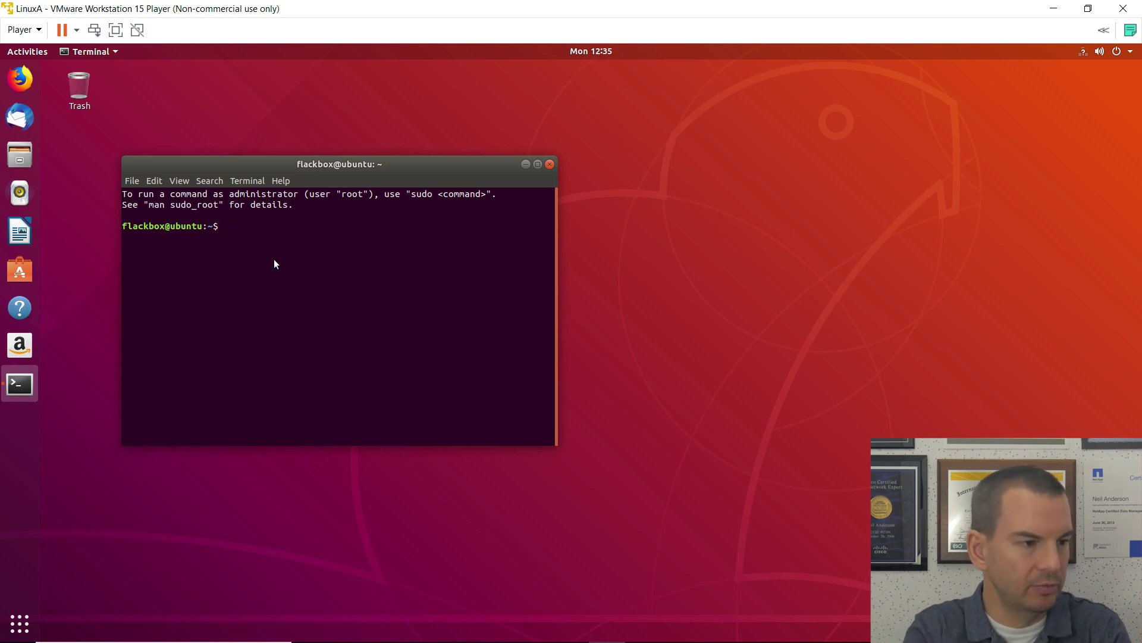
Step: Switch to a root shell with sudo su - and run apt-get update
type("sudo")
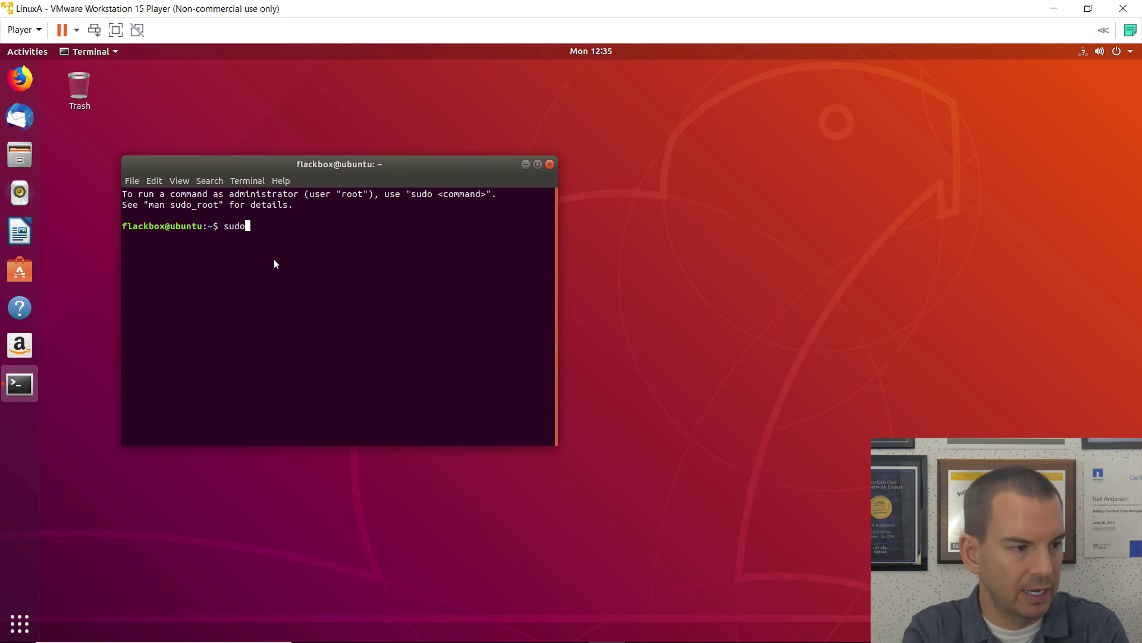
type(" su ")
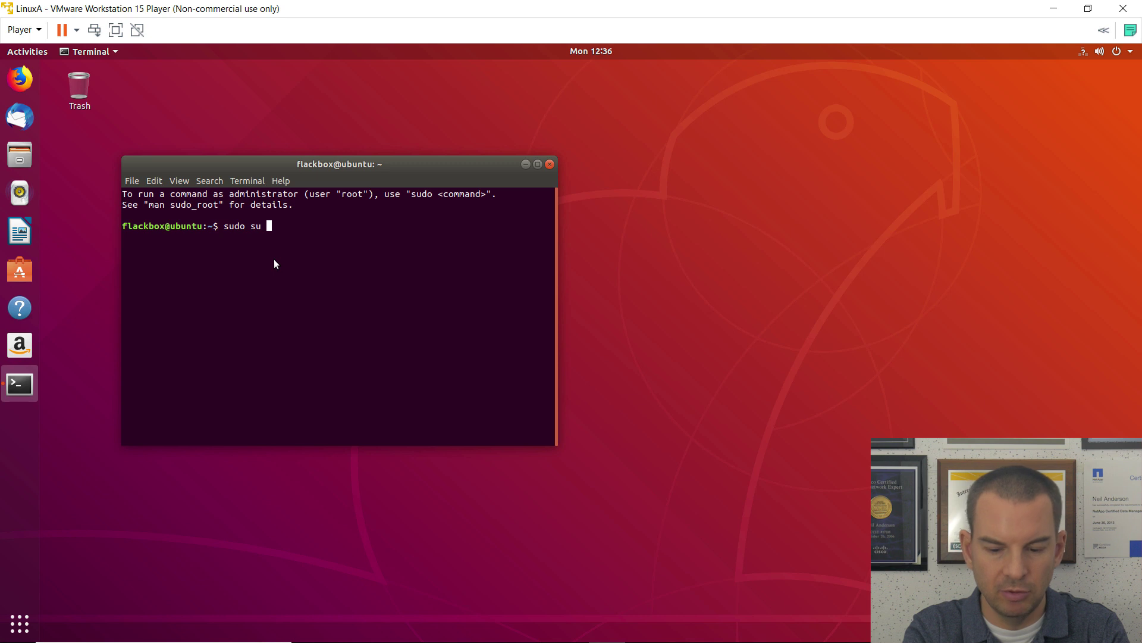
type("-")
key("Return")
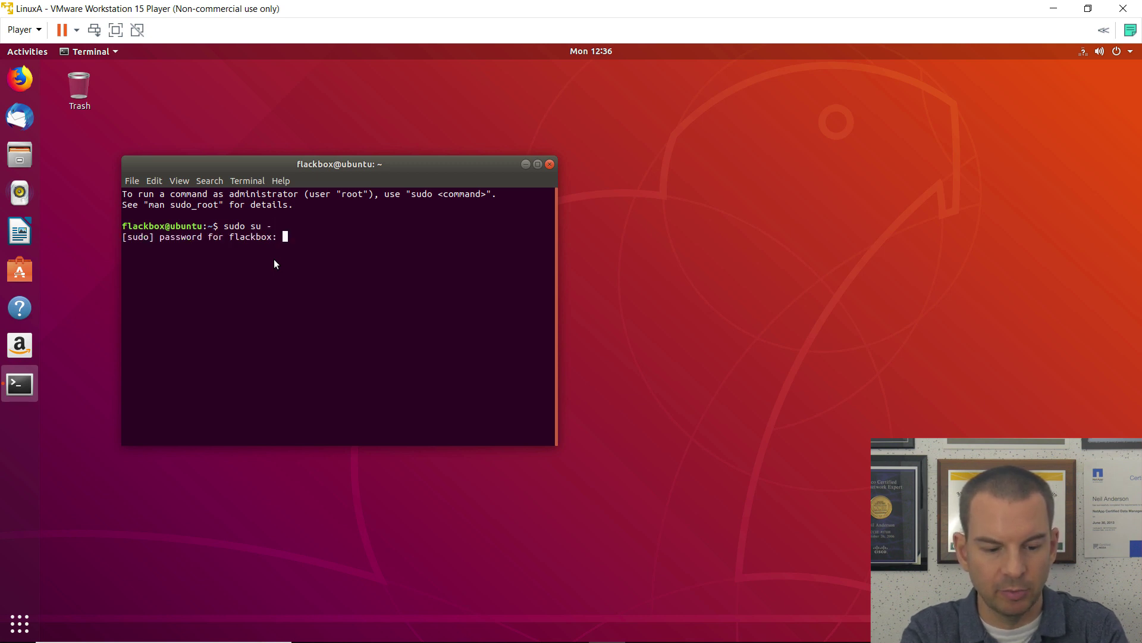
key("Return")
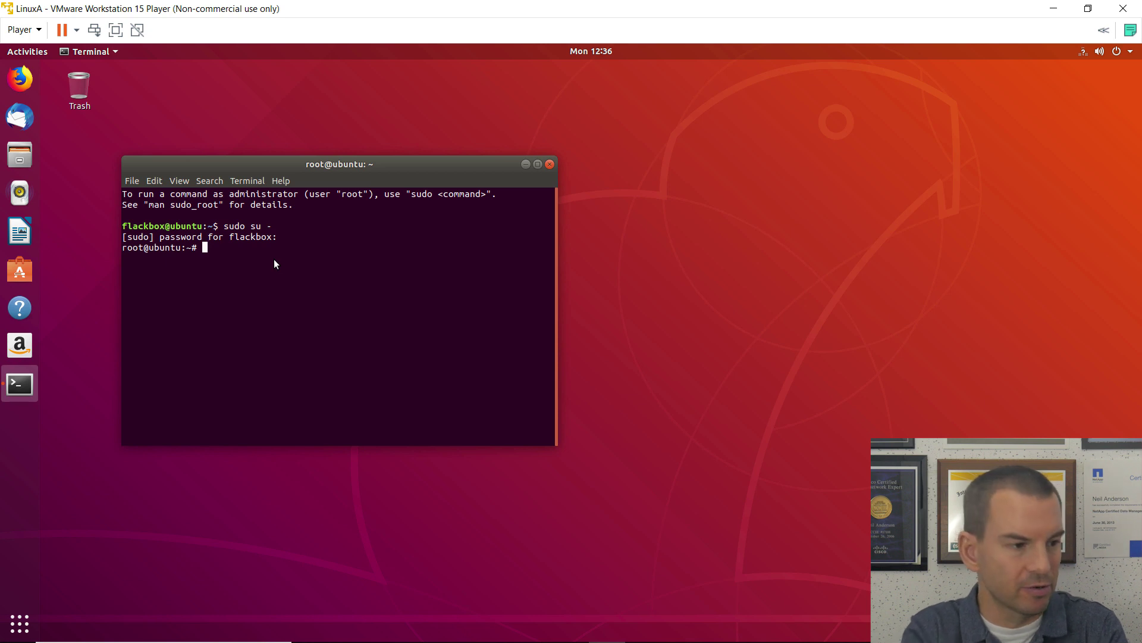
type("apt")
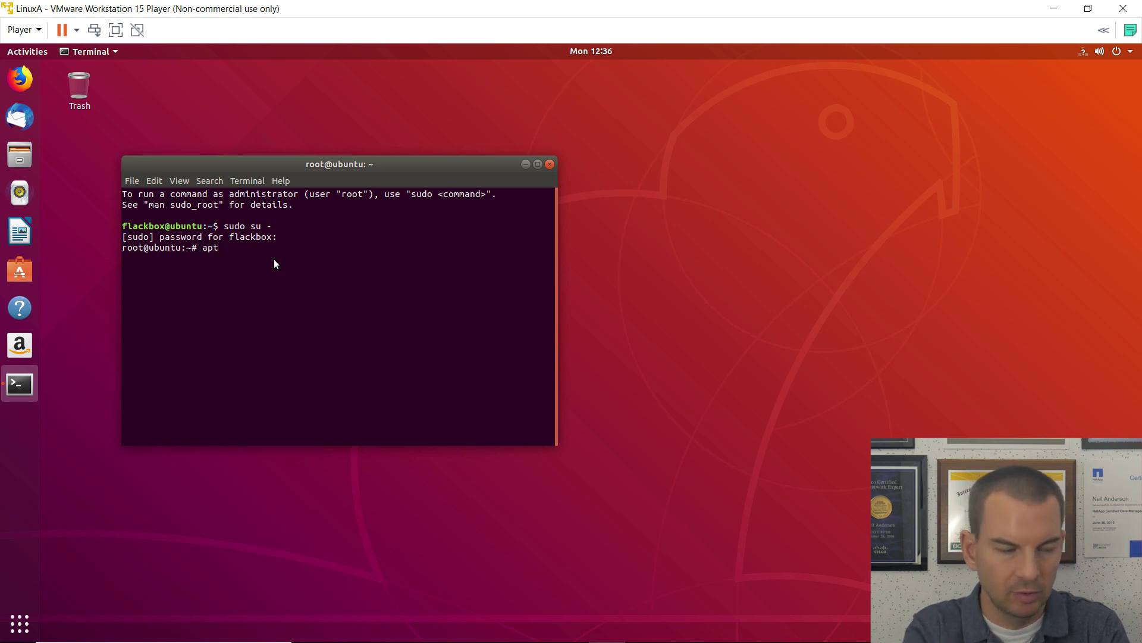
type("-get updat")
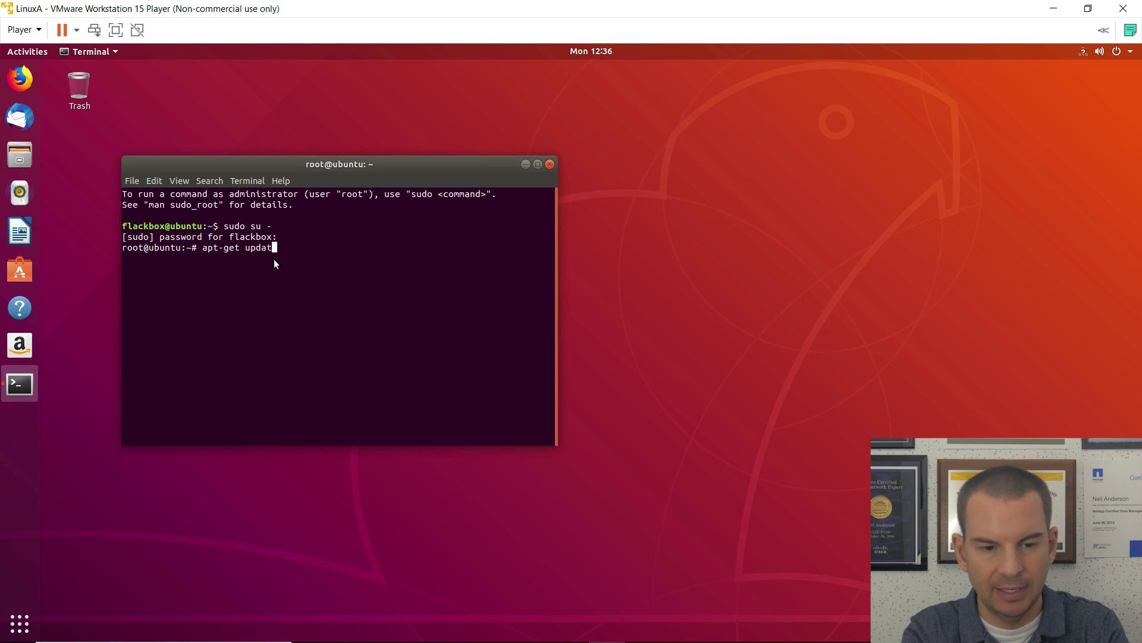
type("e")
key("Return")
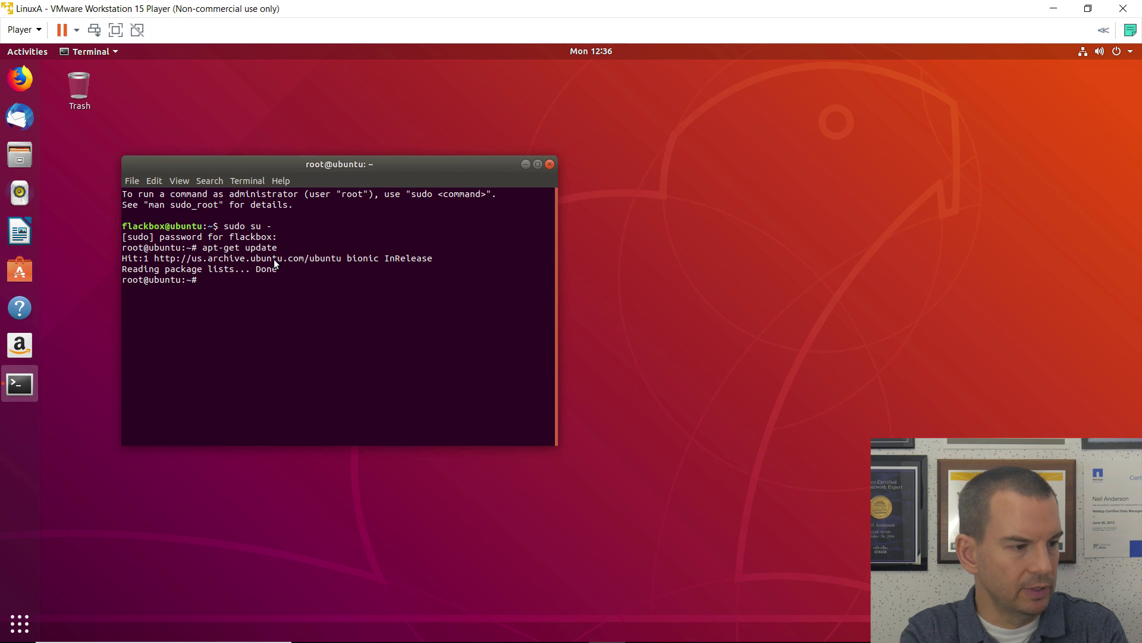
Step: Install portmap, nfs-common, cifs-utils, open-iscsi, smbclient and openssh-server with apt-get, confirming with y
type("apt-")
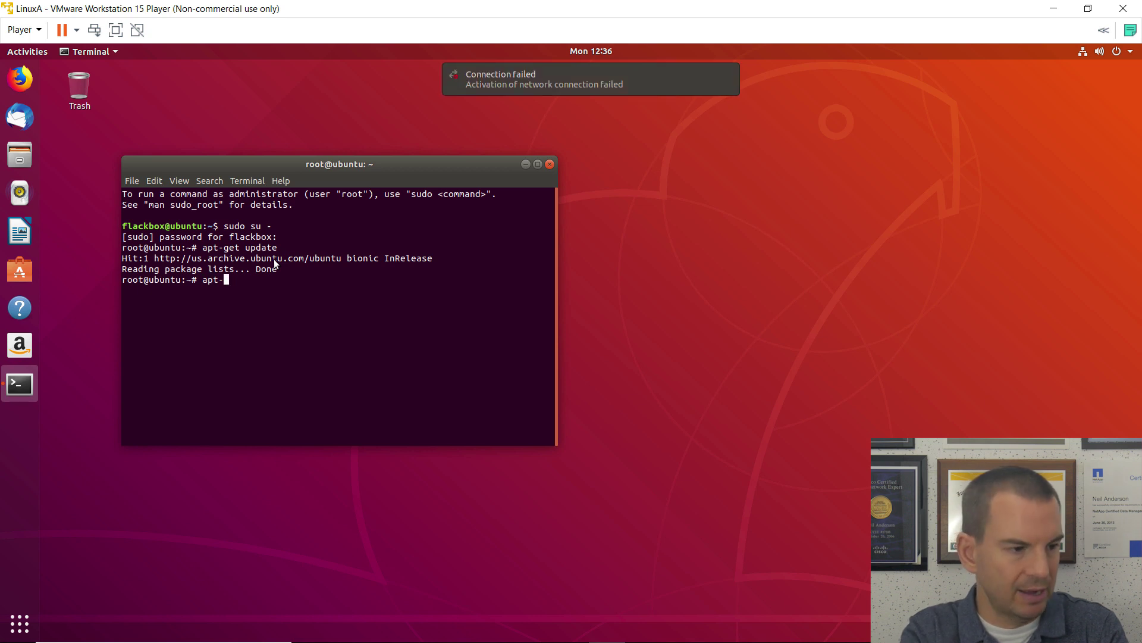
type("get install ")
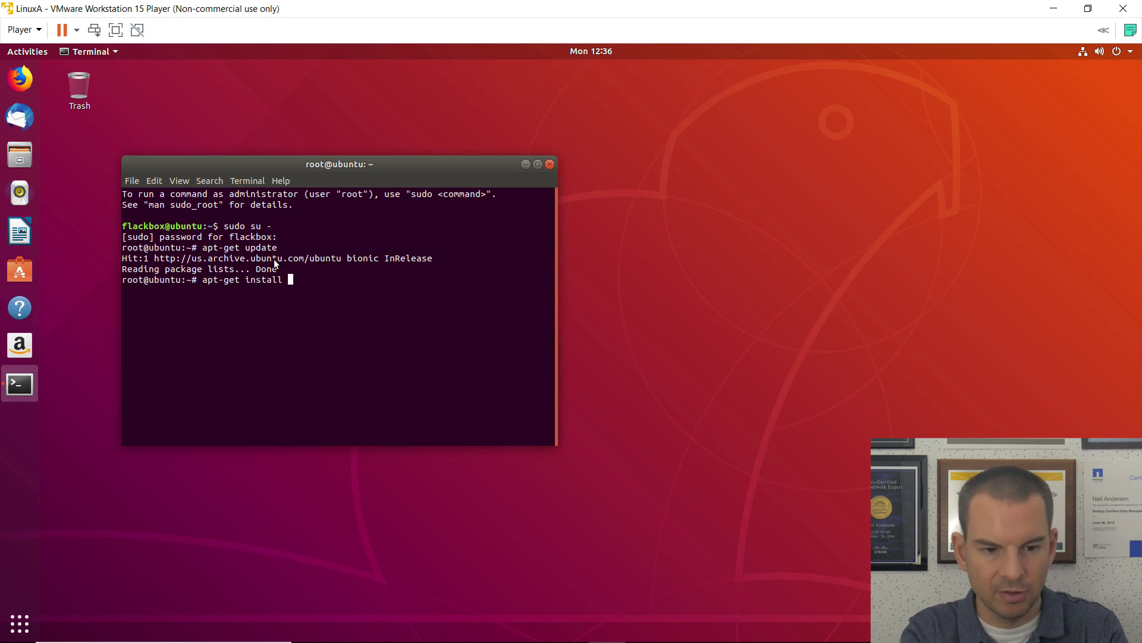
type("portmap")
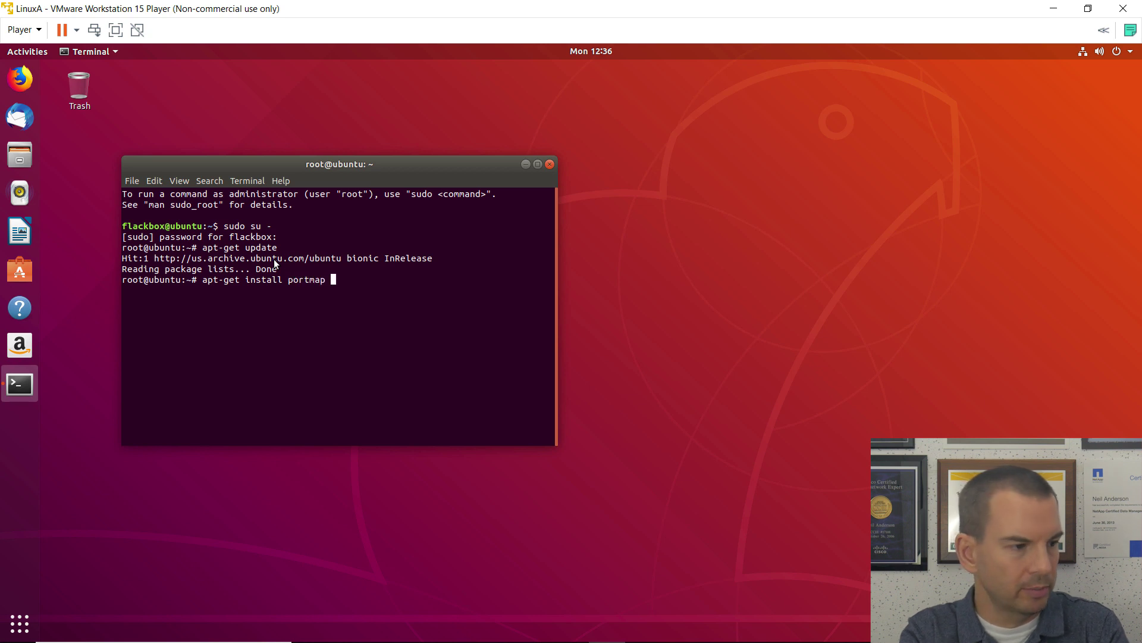
type(" nfs")
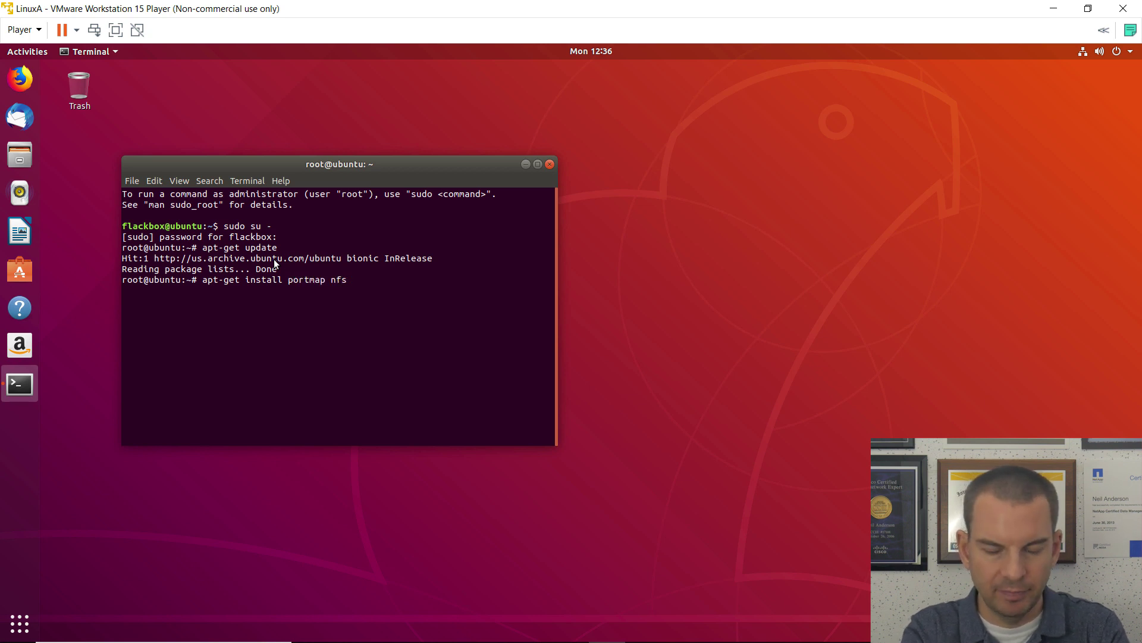
type("-common ")
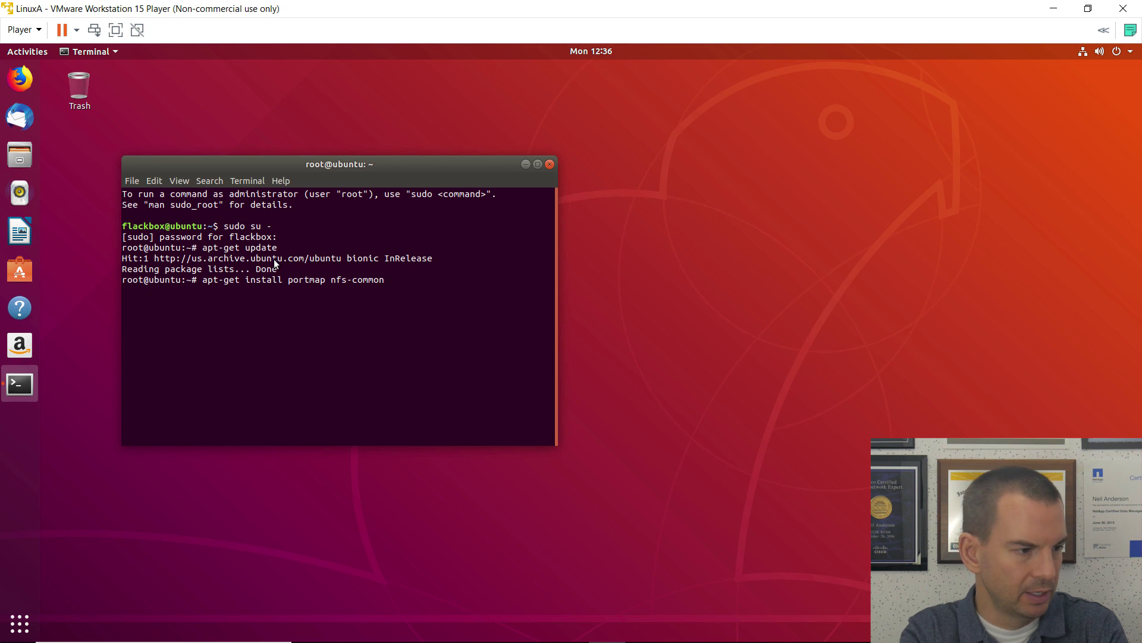
type("cifs")
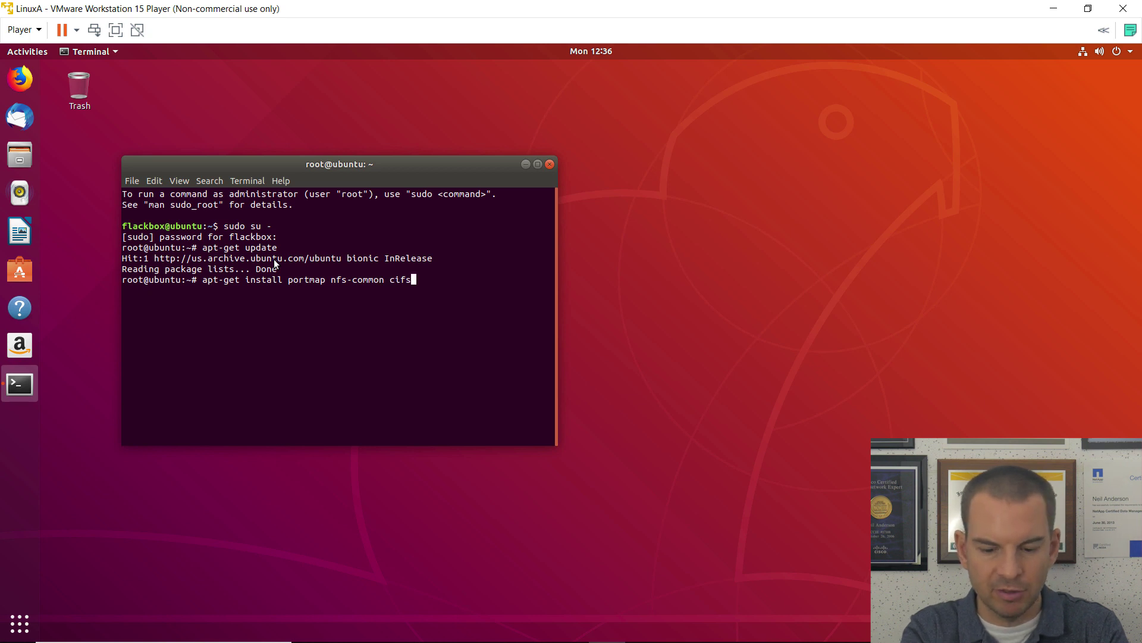
type("-utils")
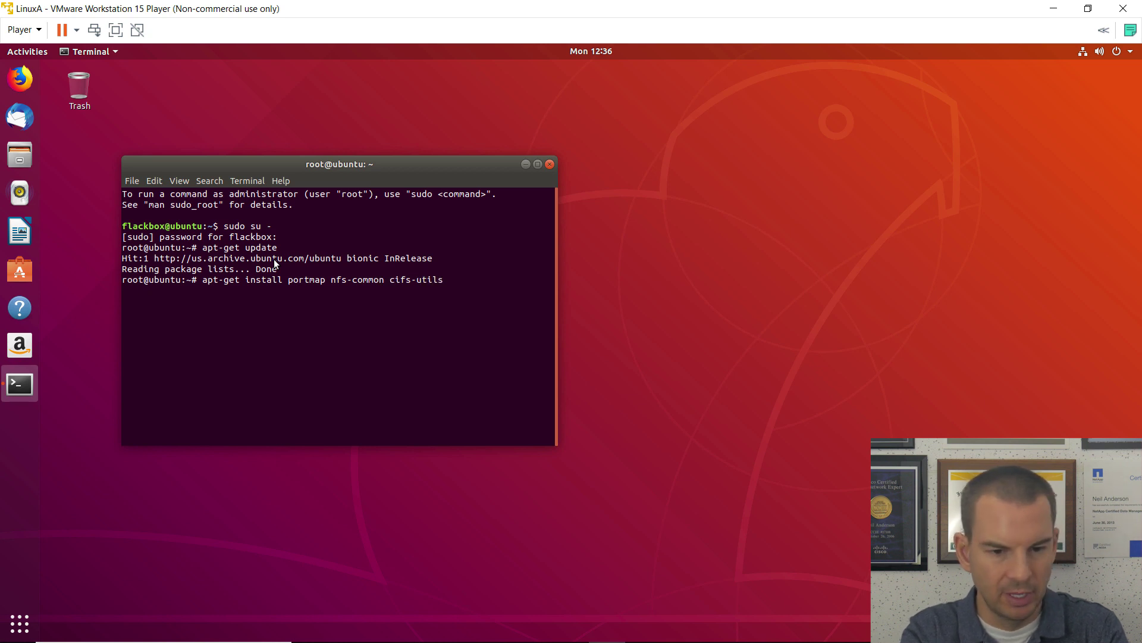
type(" op")
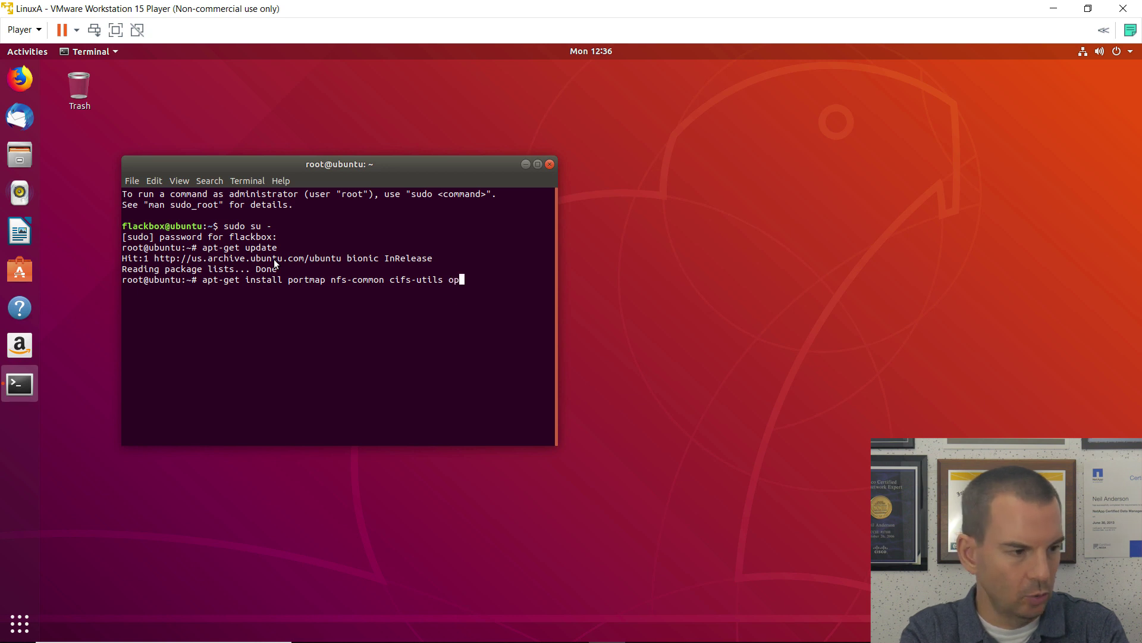
type("en-isc")
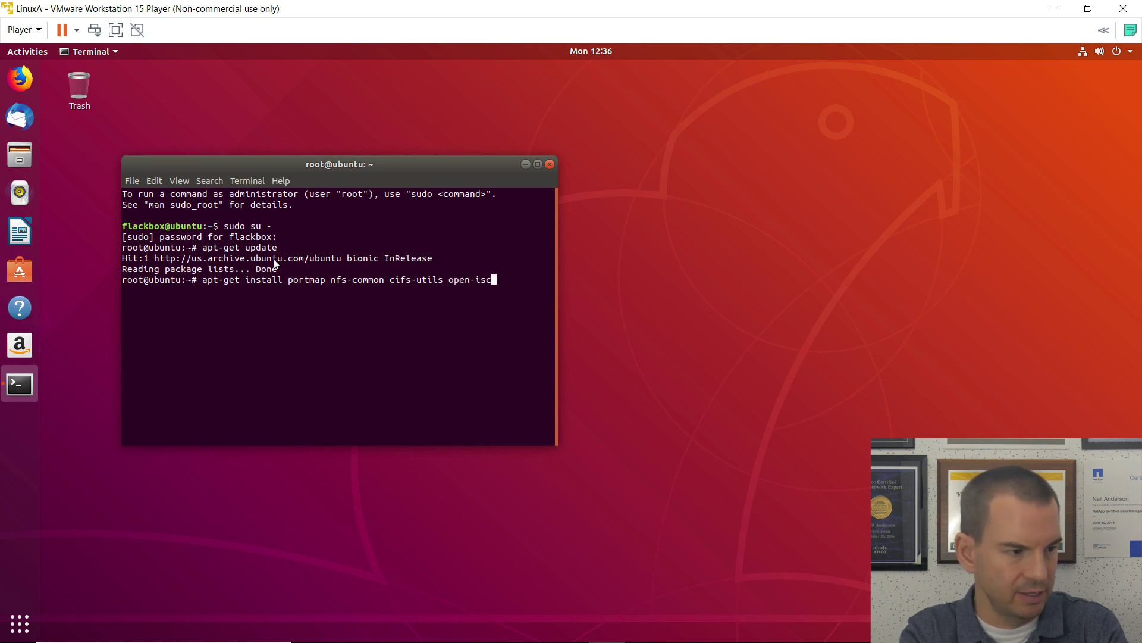
type("si smb")
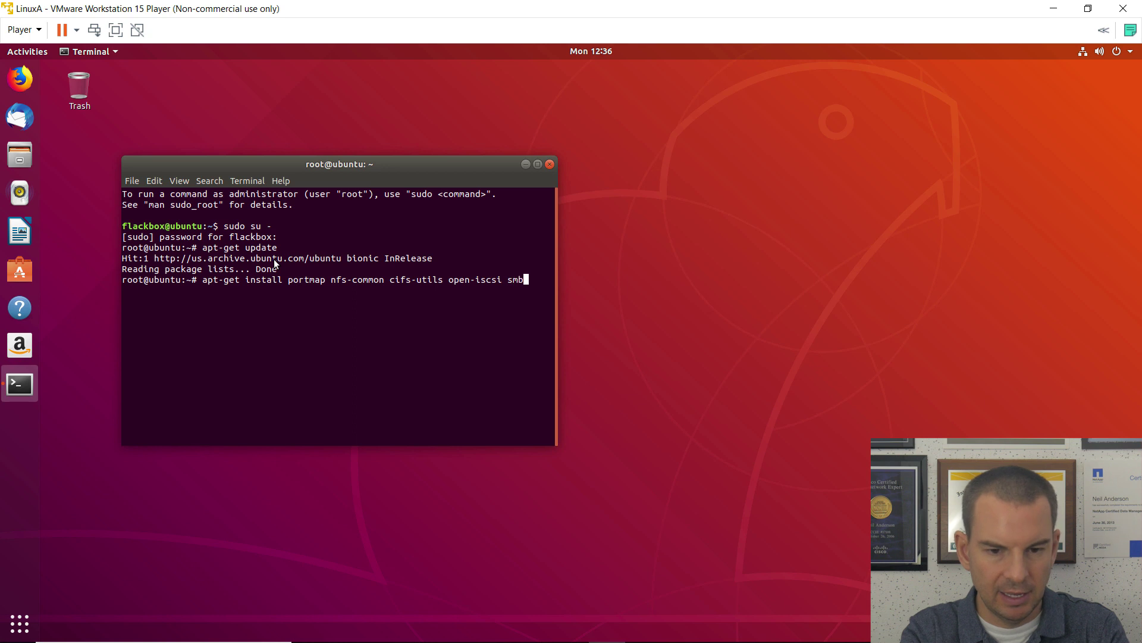
type("client")
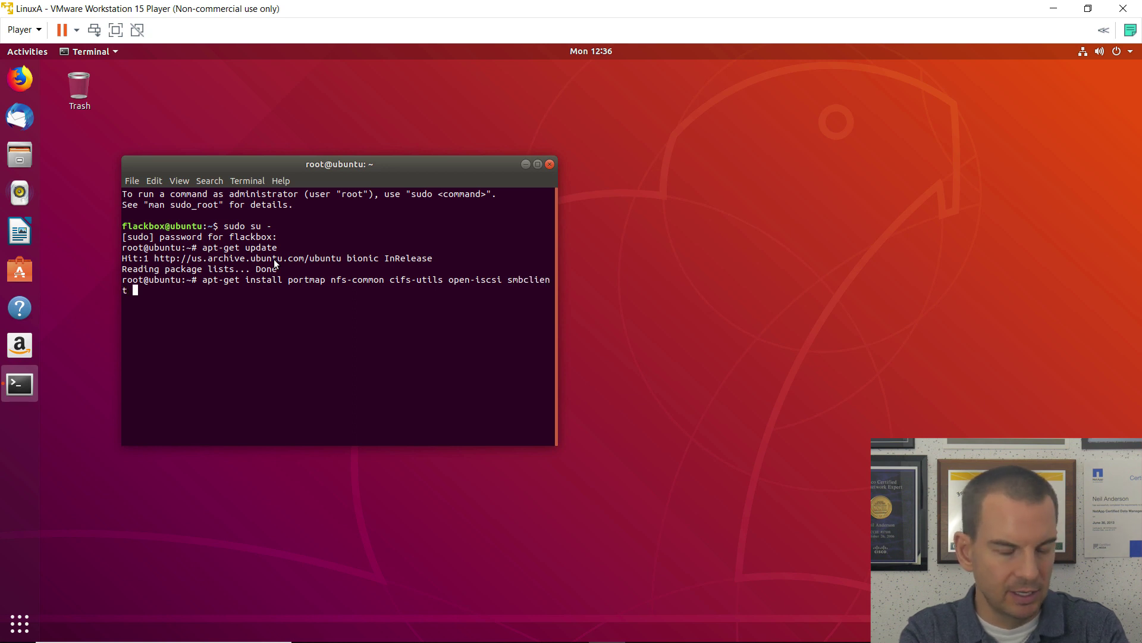
type(" openss")
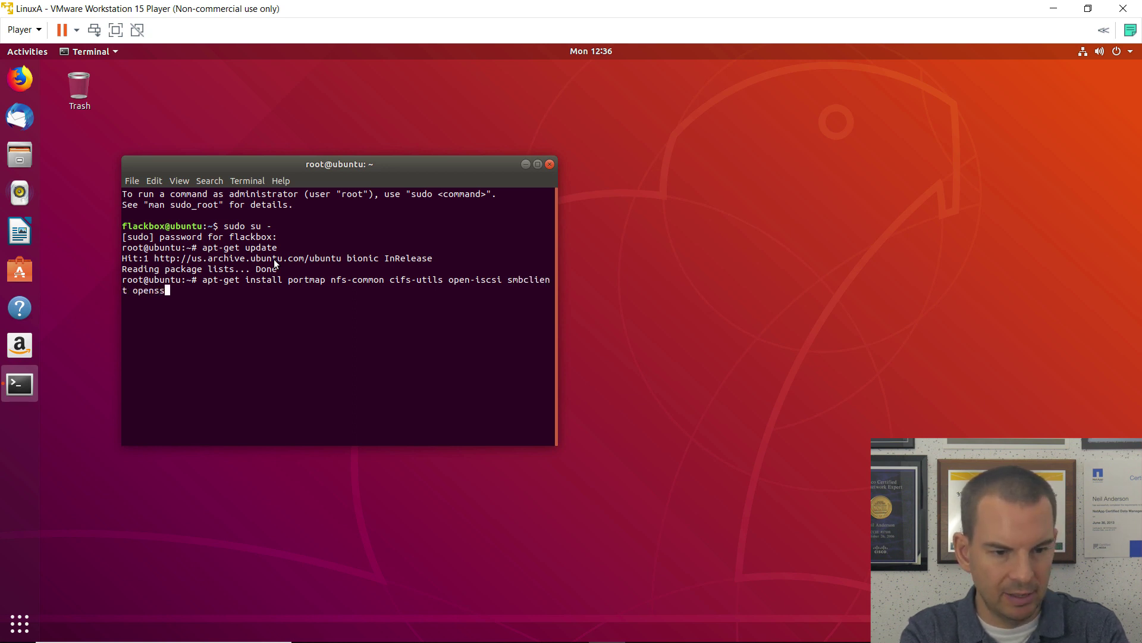
type("h-s")
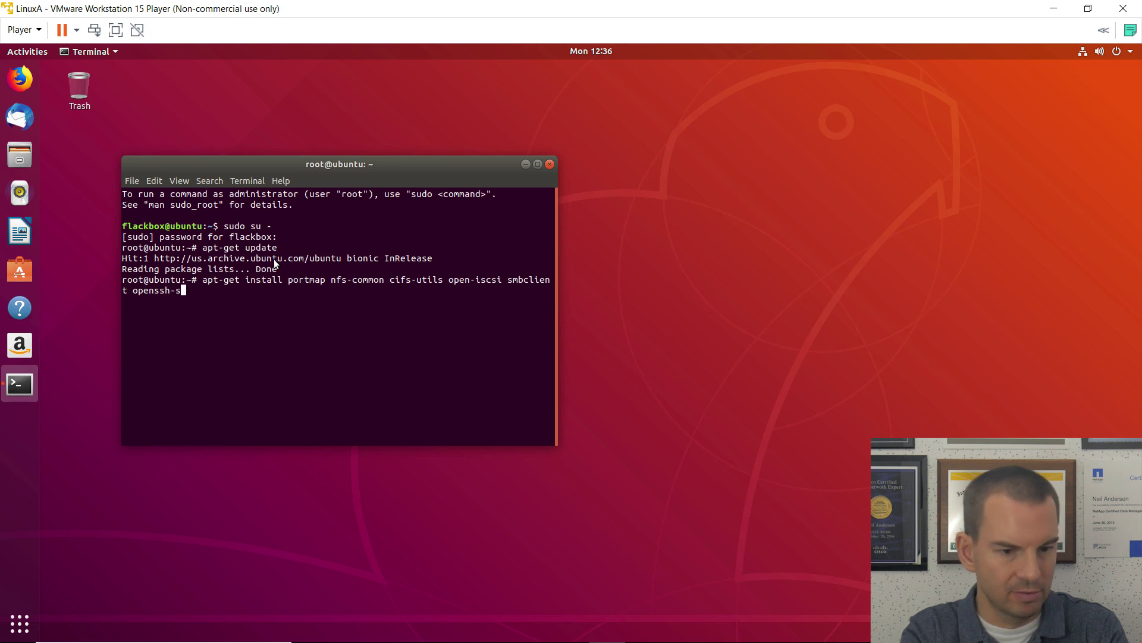
type("erver")
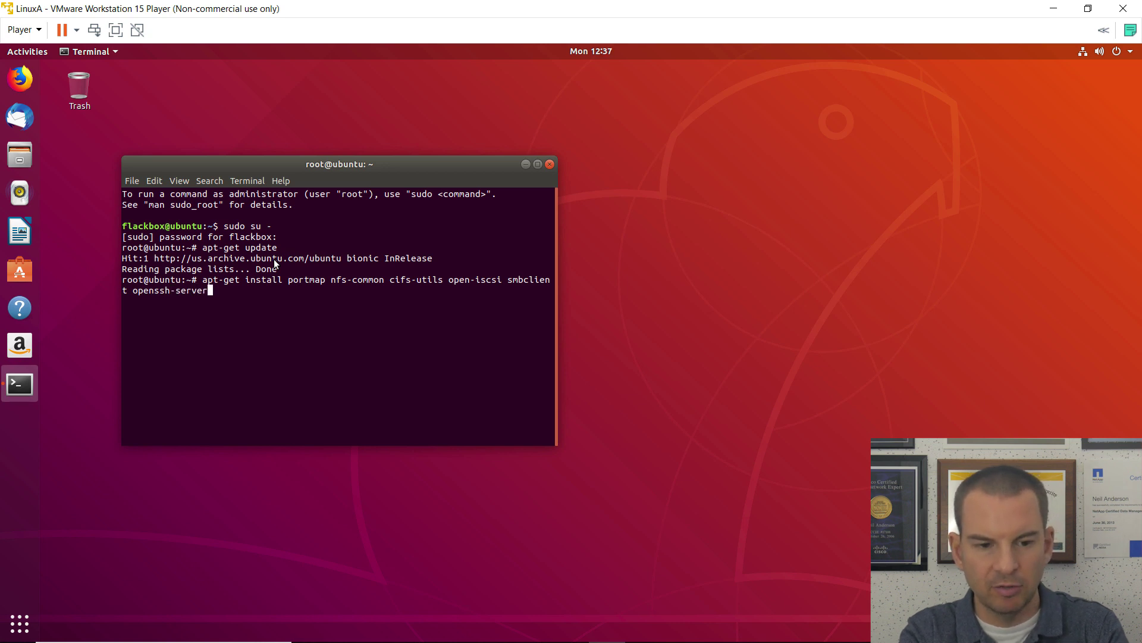
key("Return")
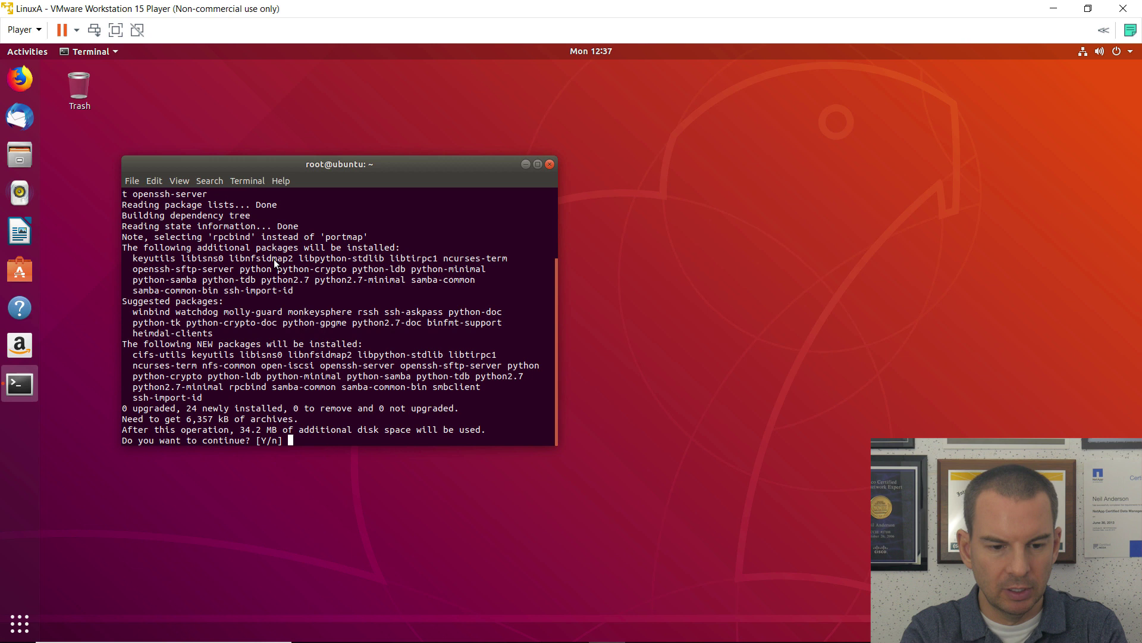
type("y")
key("Return")
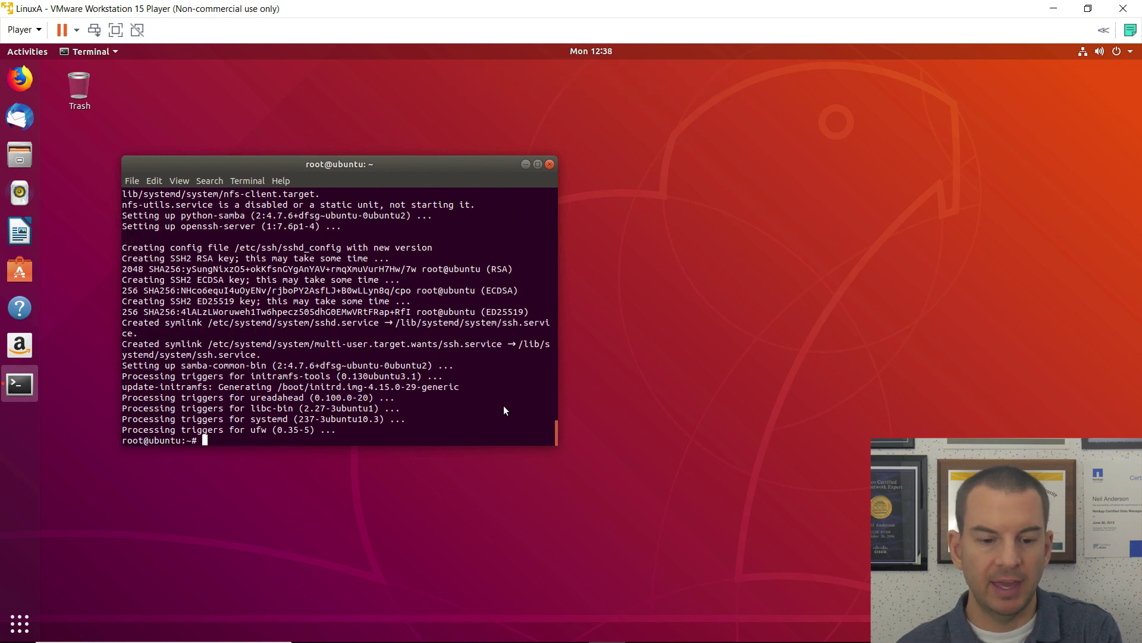
Step: Open Ubuntu Settings from Show Applications and go to the Network page
left_click(18, 625)
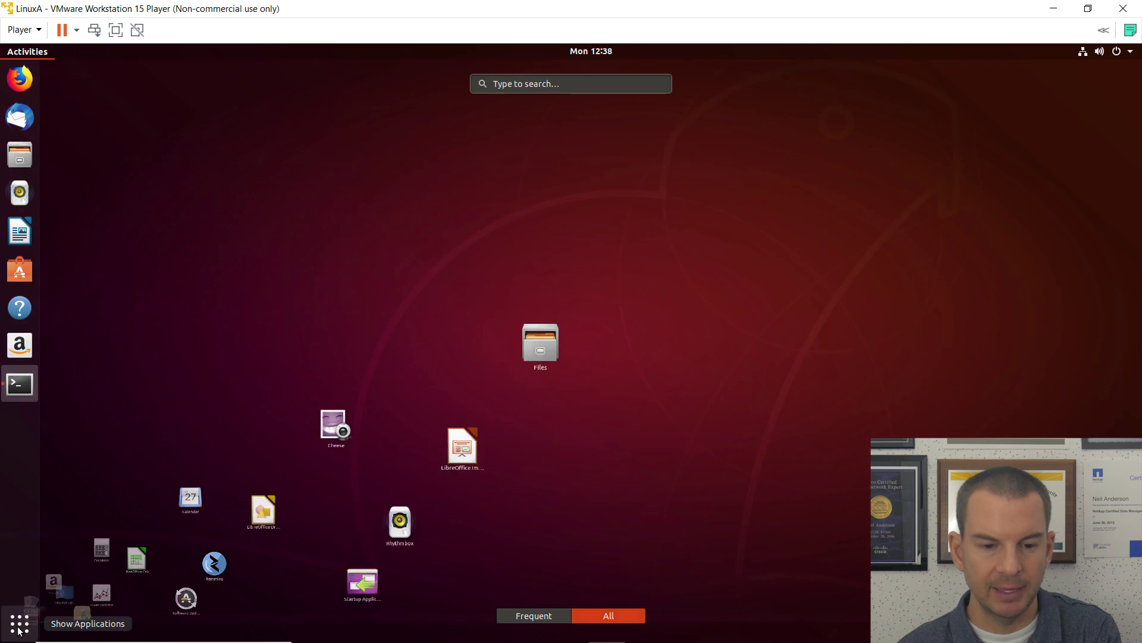
left_click(17, 625)
left_click(18, 625)
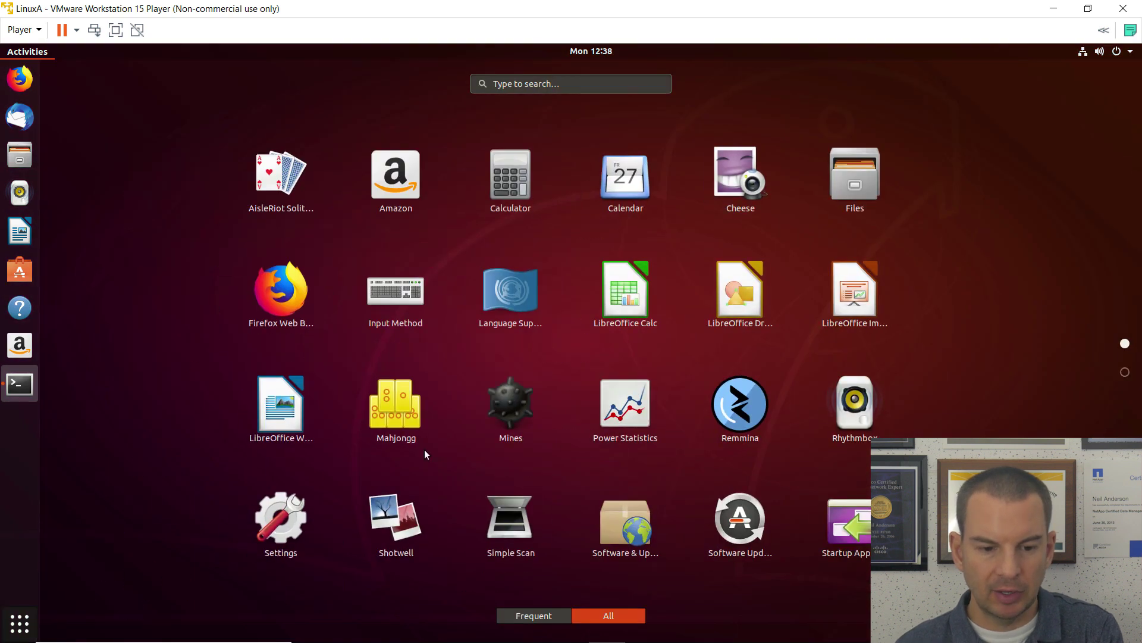
left_click(291, 522)
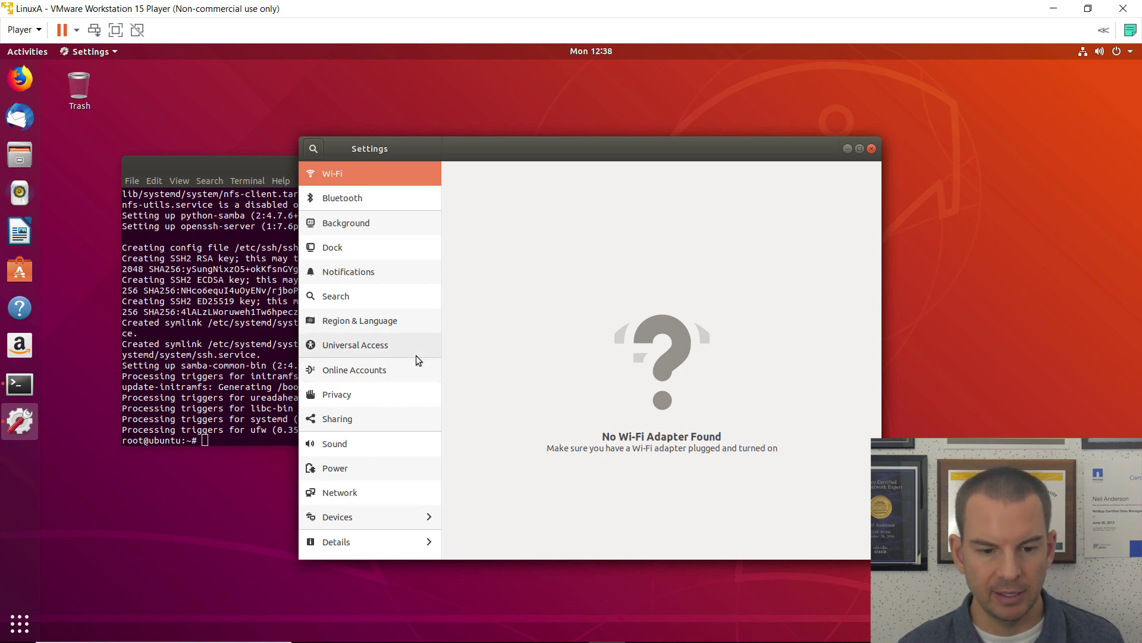
left_click(366, 492)
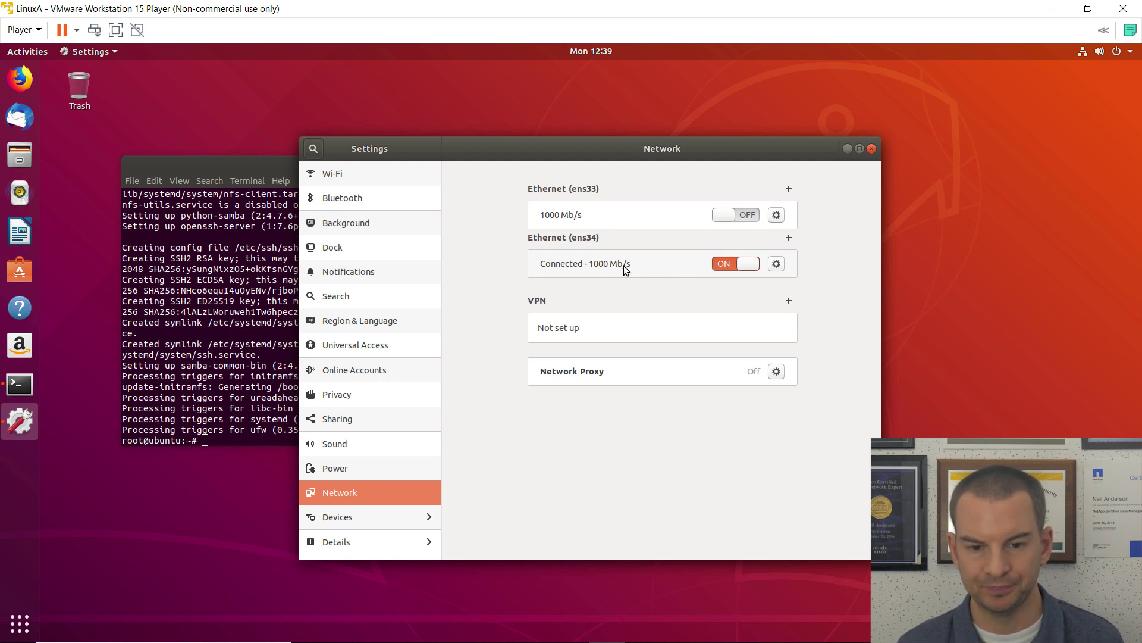
Step: Disable Connect automatically for ens34, apply it, and switch ens34 off
left_click(776, 265)
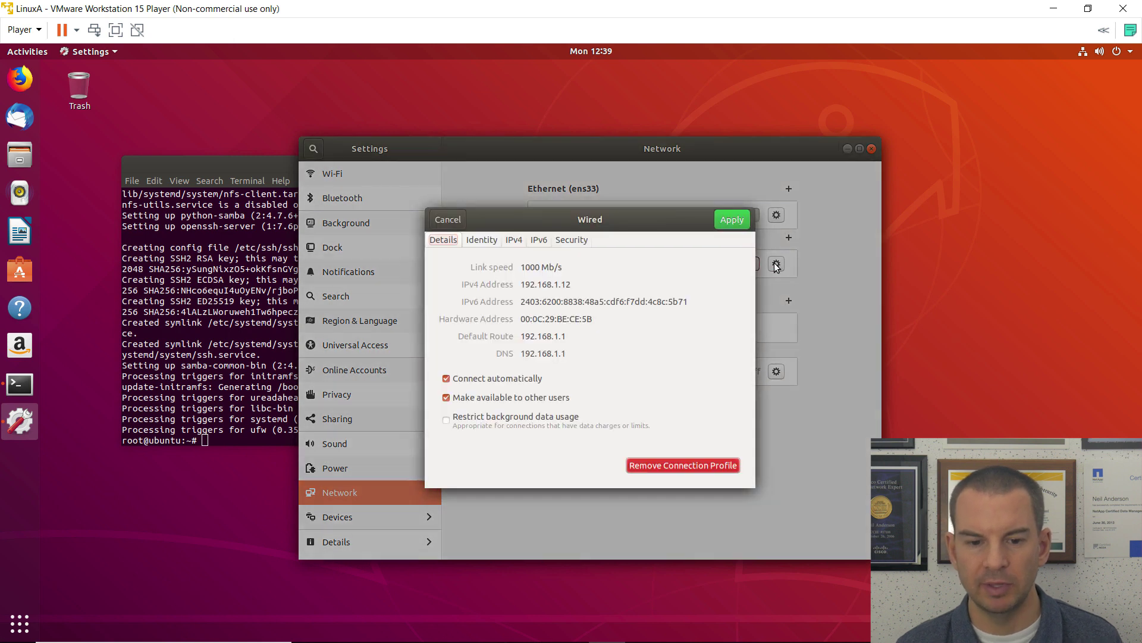
left_click(446, 379)
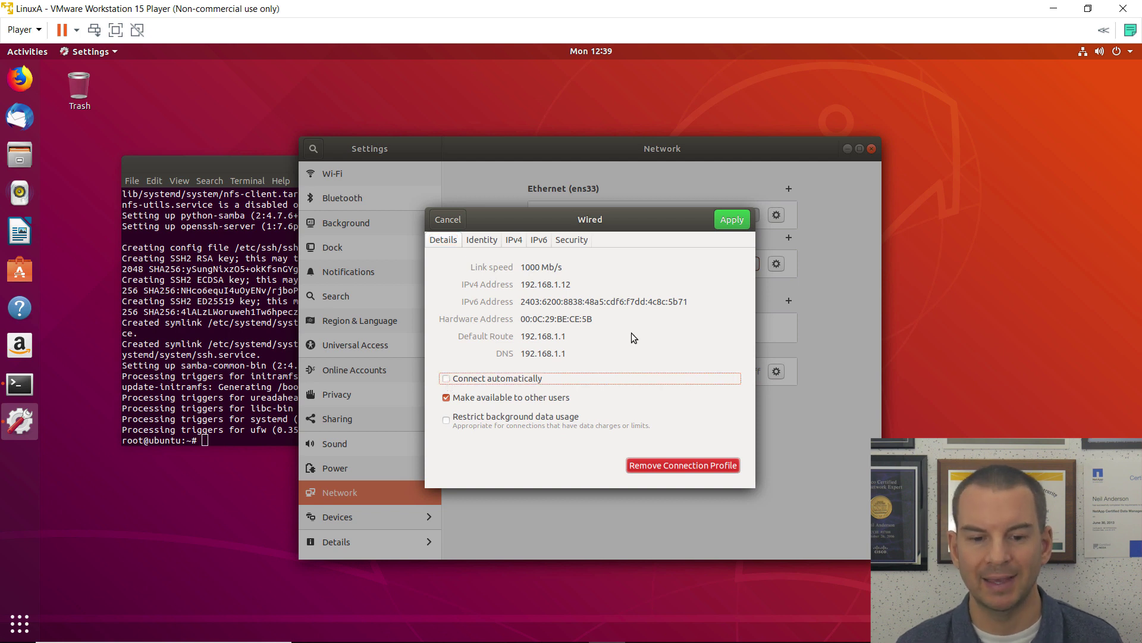
left_click(729, 226)
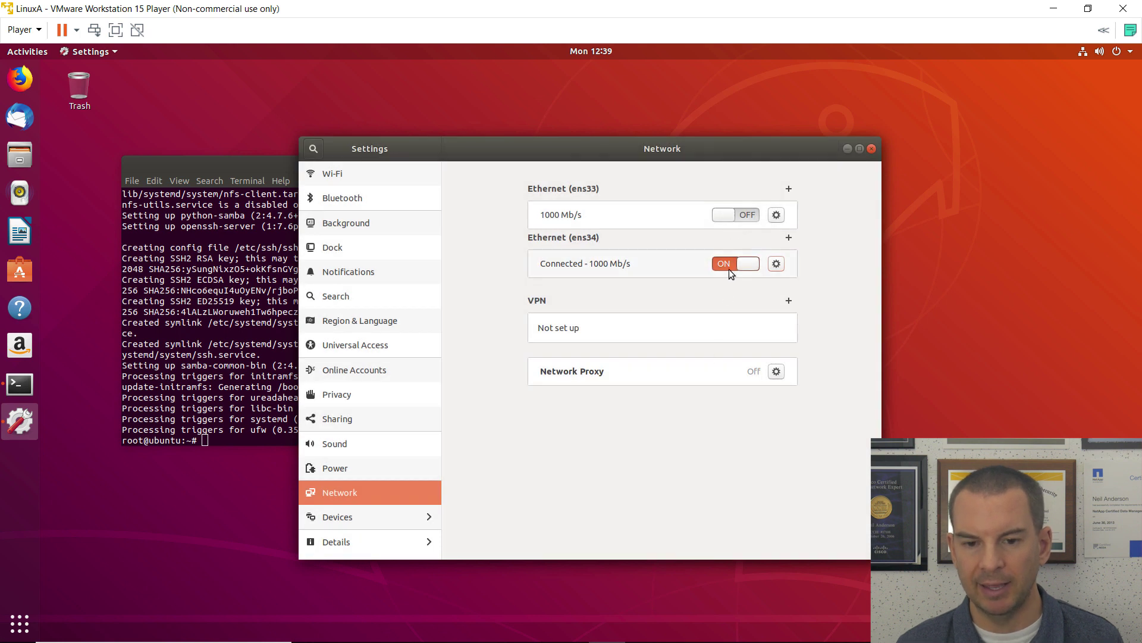
left_click(730, 269)
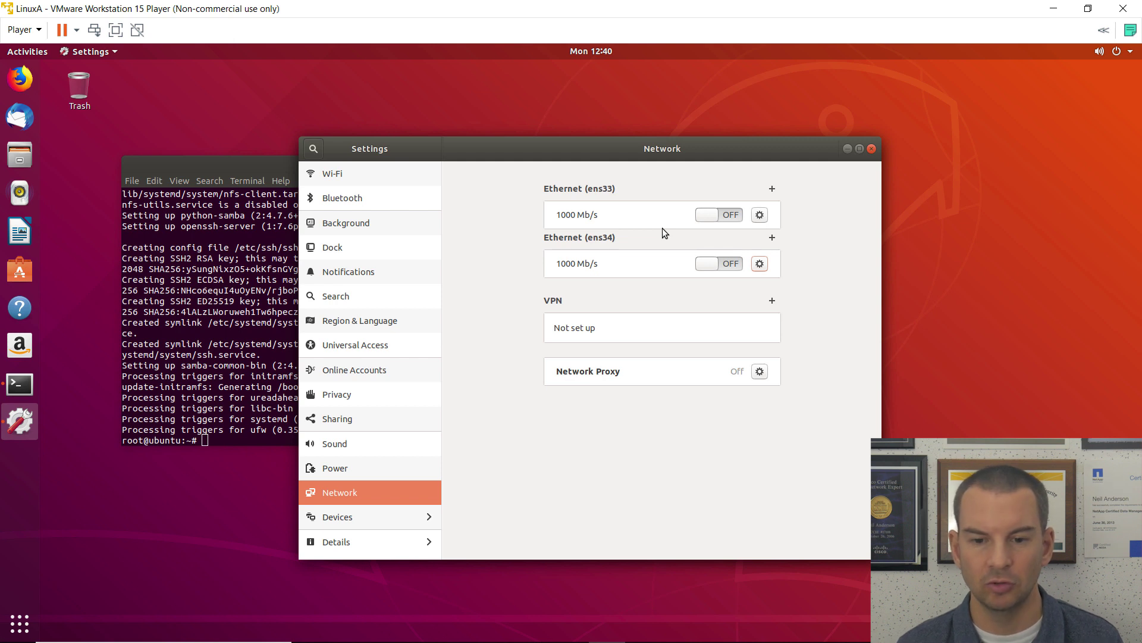
Step: Set ens33 IPv4 to Manual: address 172.23.4.2, netmask 255.255.255.0, gateway 172.23.4.254
left_click(760, 216)
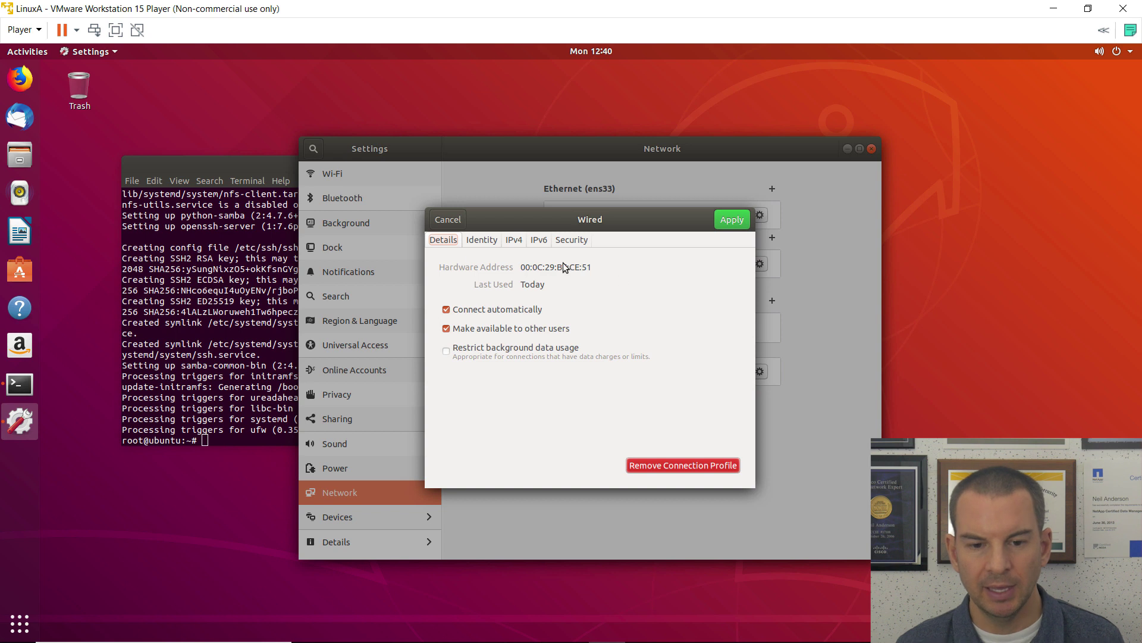
left_click(512, 240)
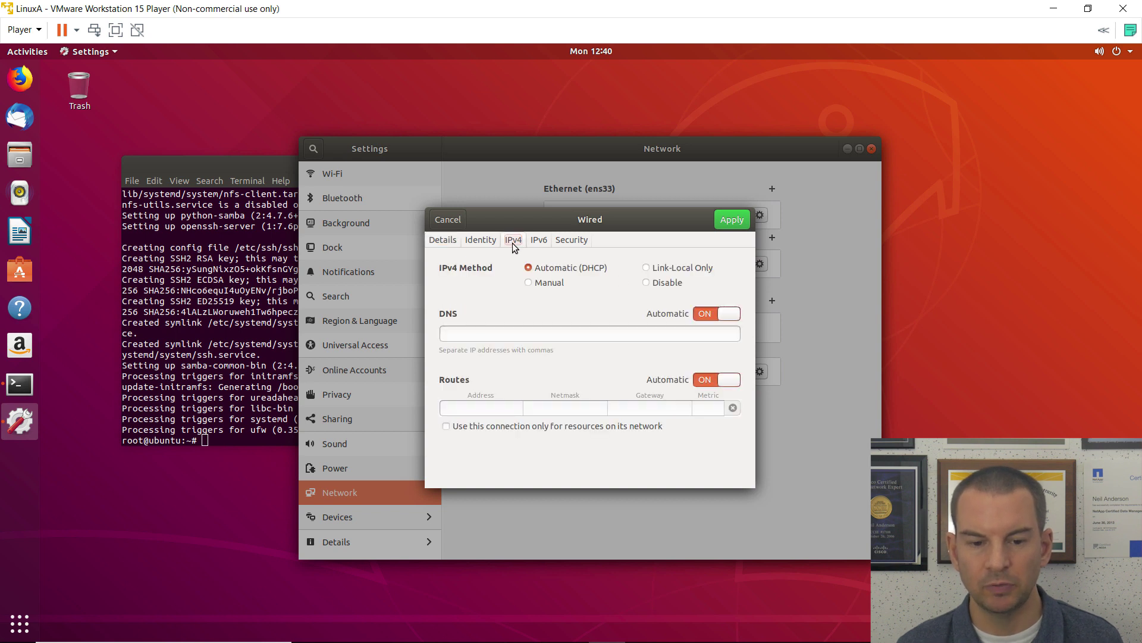
left_click(529, 283)
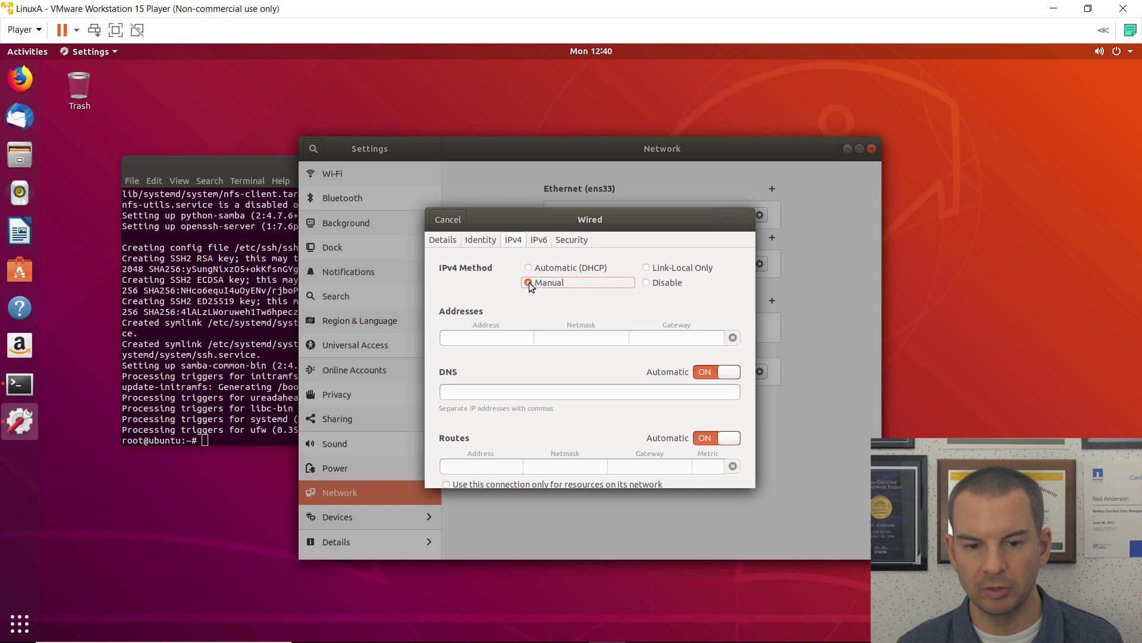
left_click(477, 342)
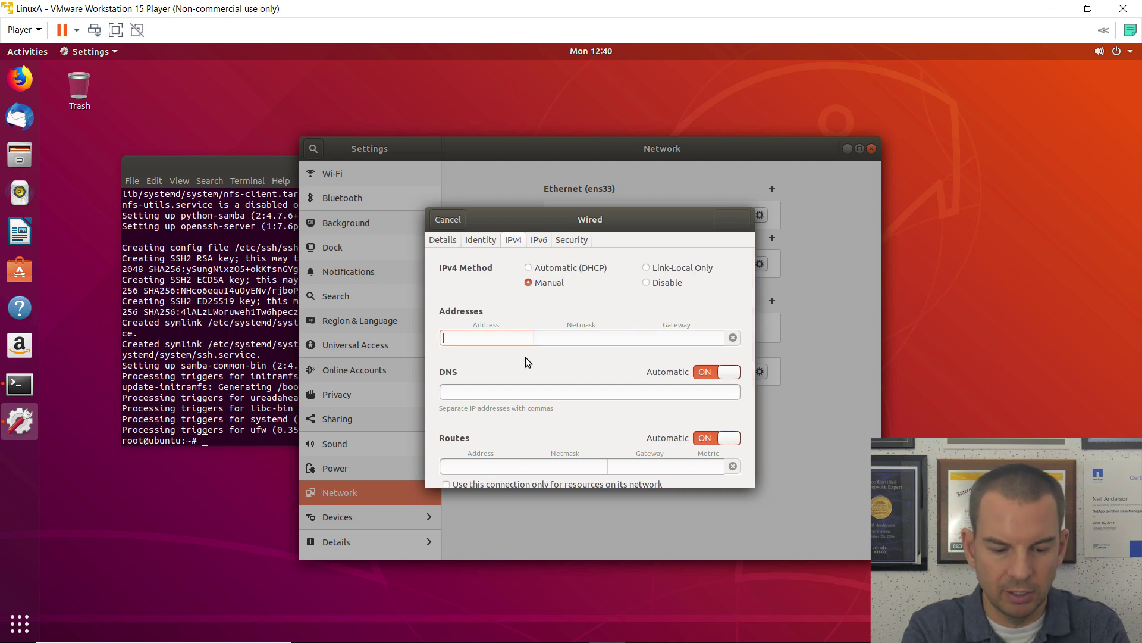
type("172.23")
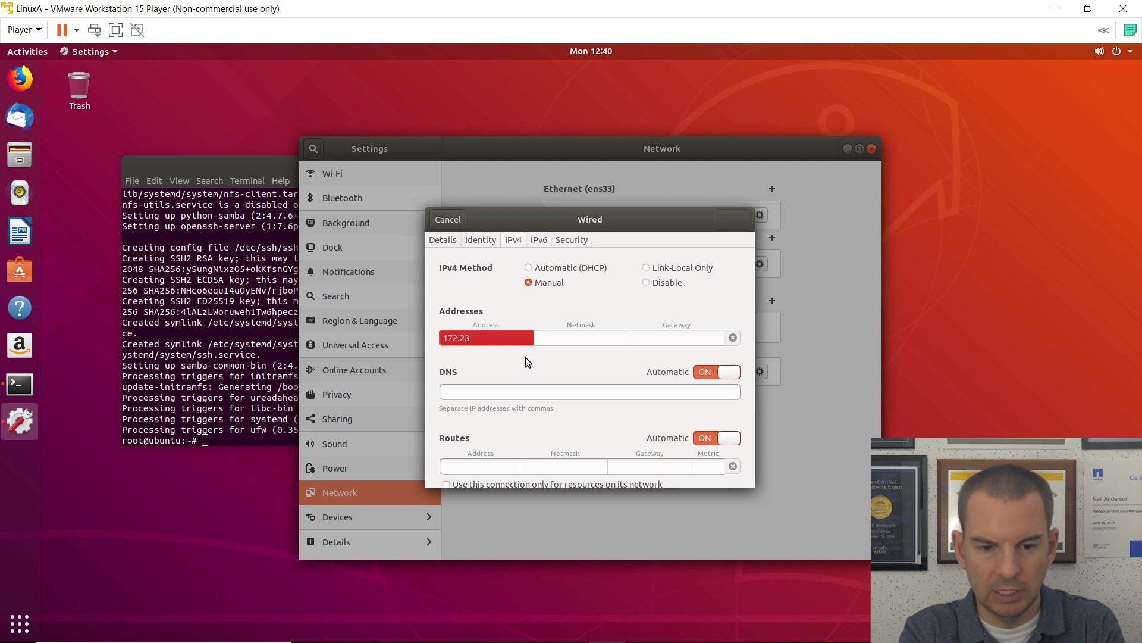
type(".4.2")
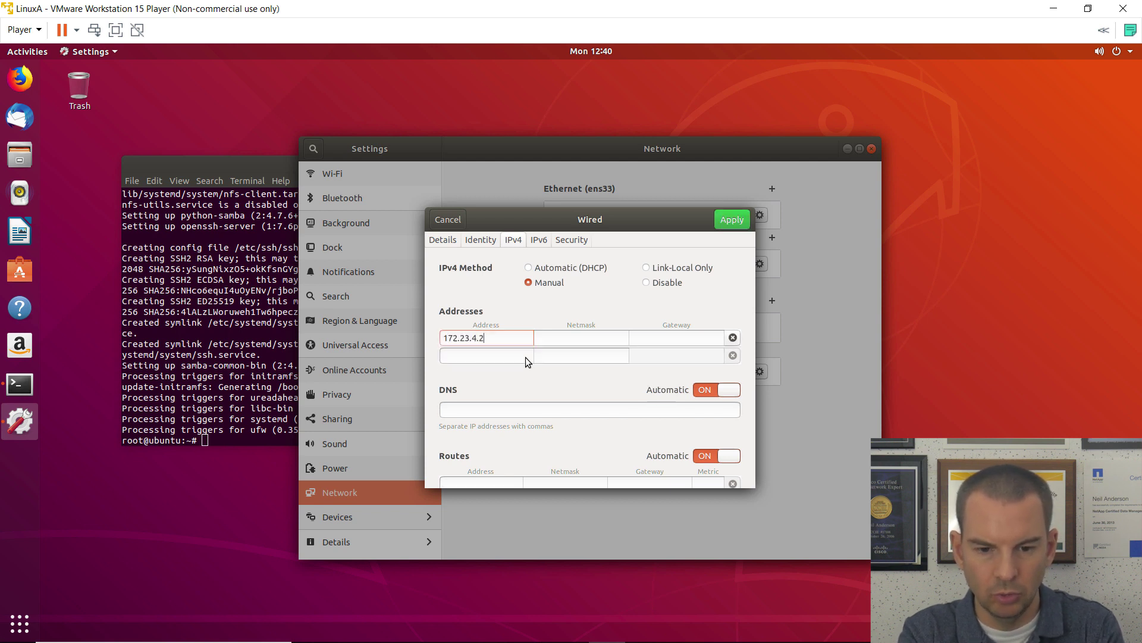
key("Tab")
type("2")
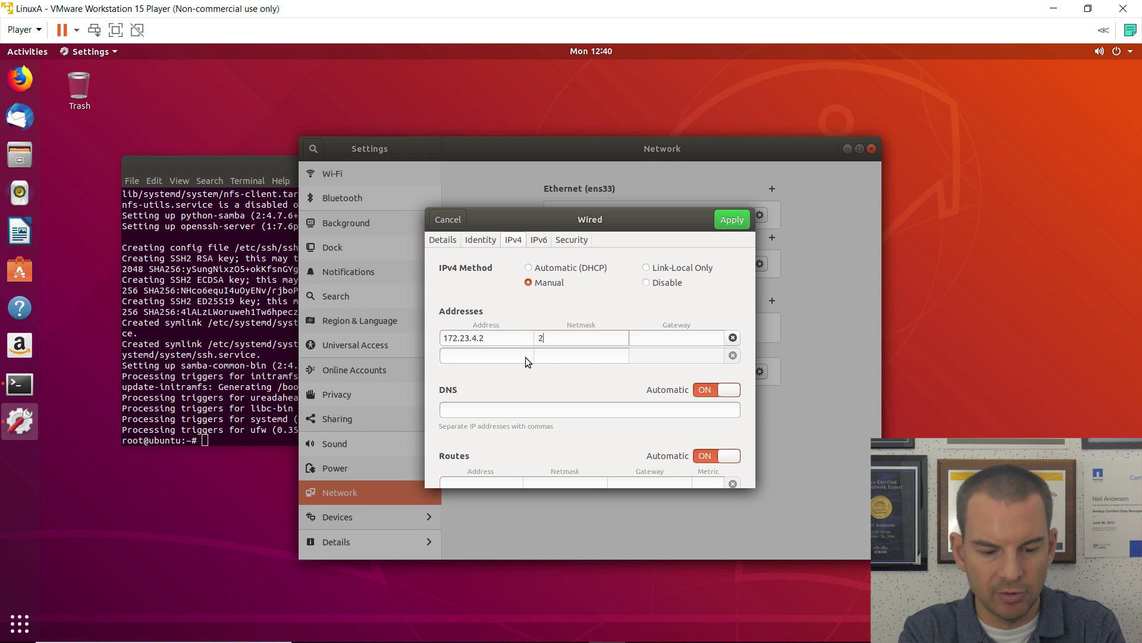
type("55.255.255.2")
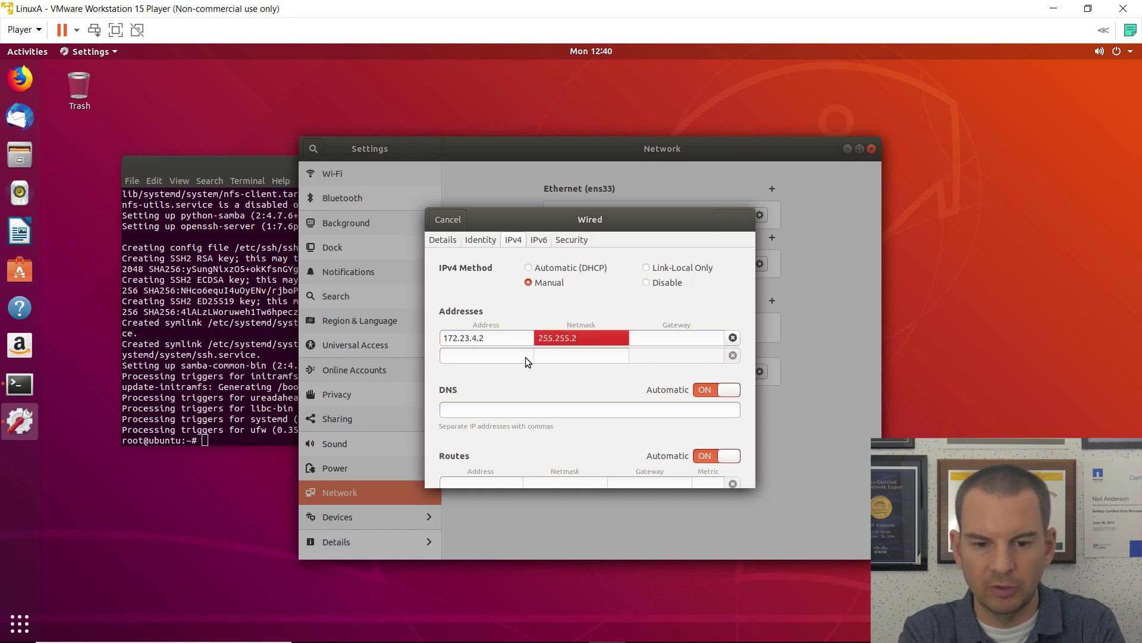
type("0")
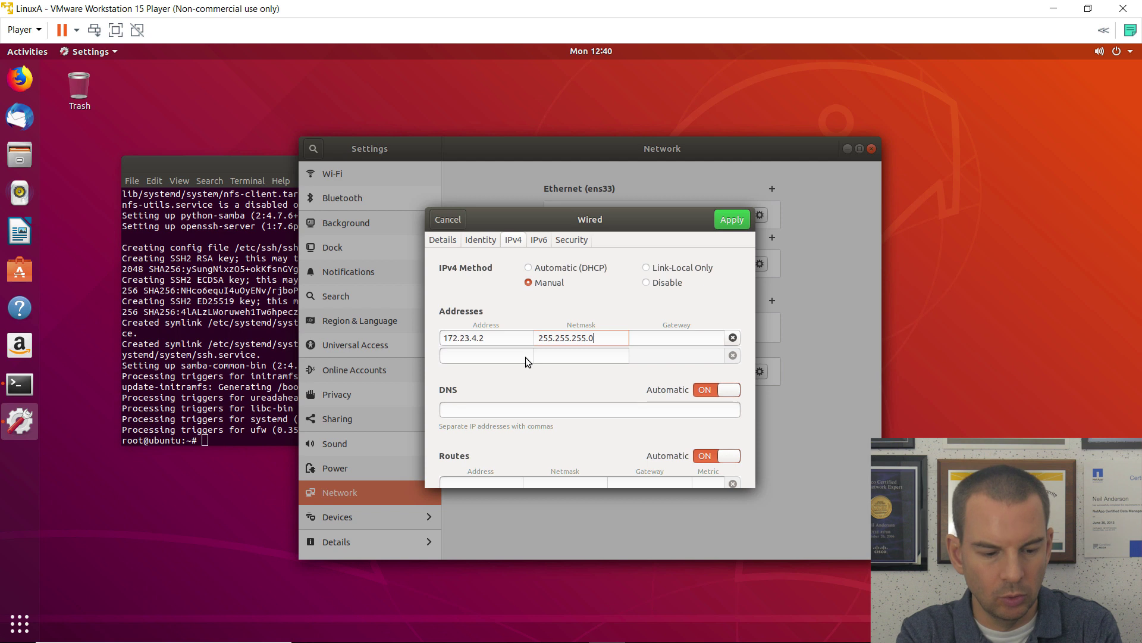
key("Tab")
type("172.")
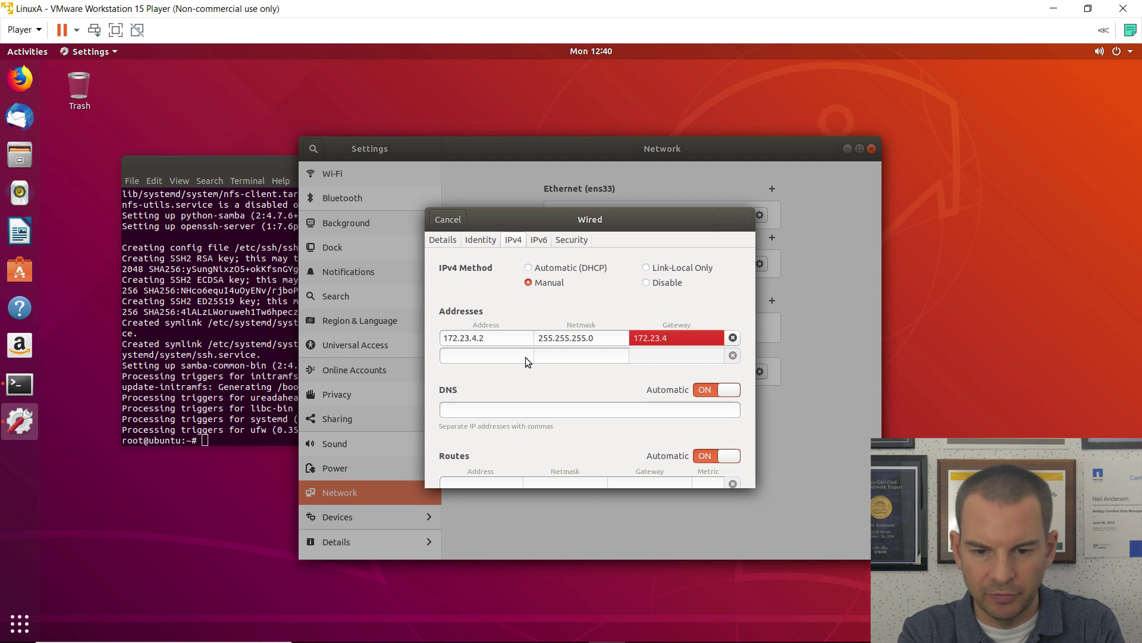
type("23.4.25")
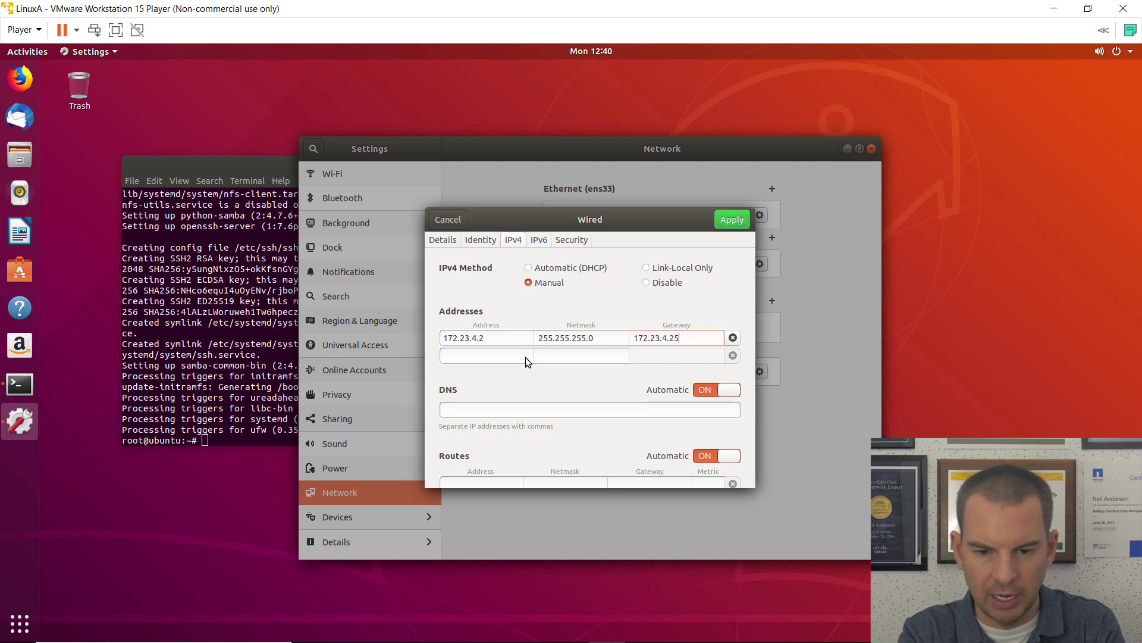
type("4")
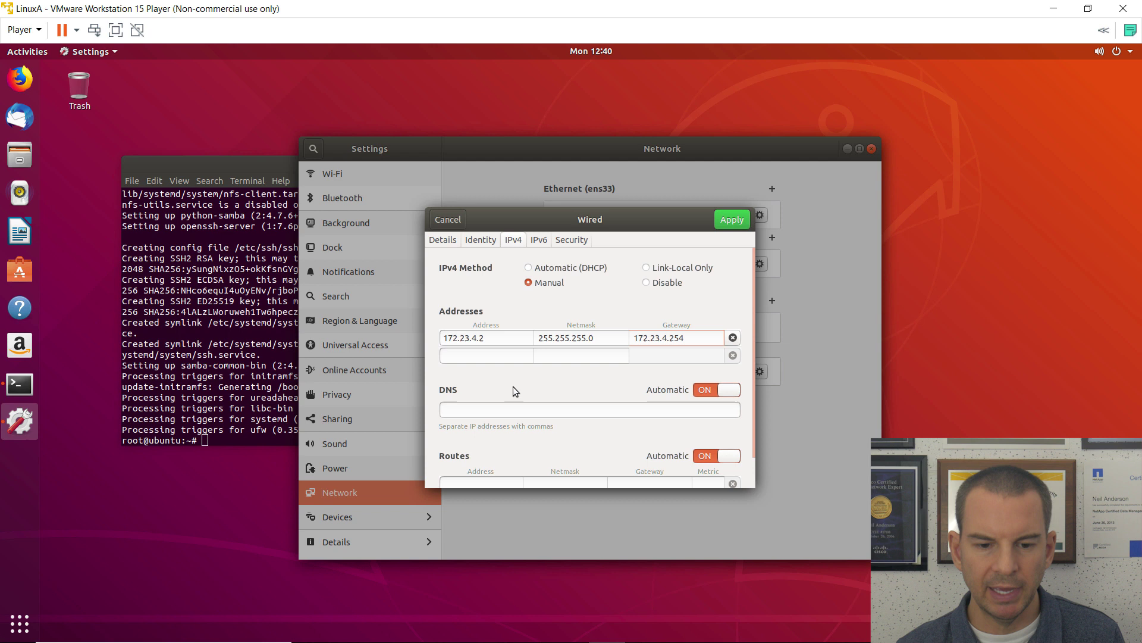
Step: Add DNS server 172.23.4.1, apply the settings, and return to the root terminal
left_click(469, 409)
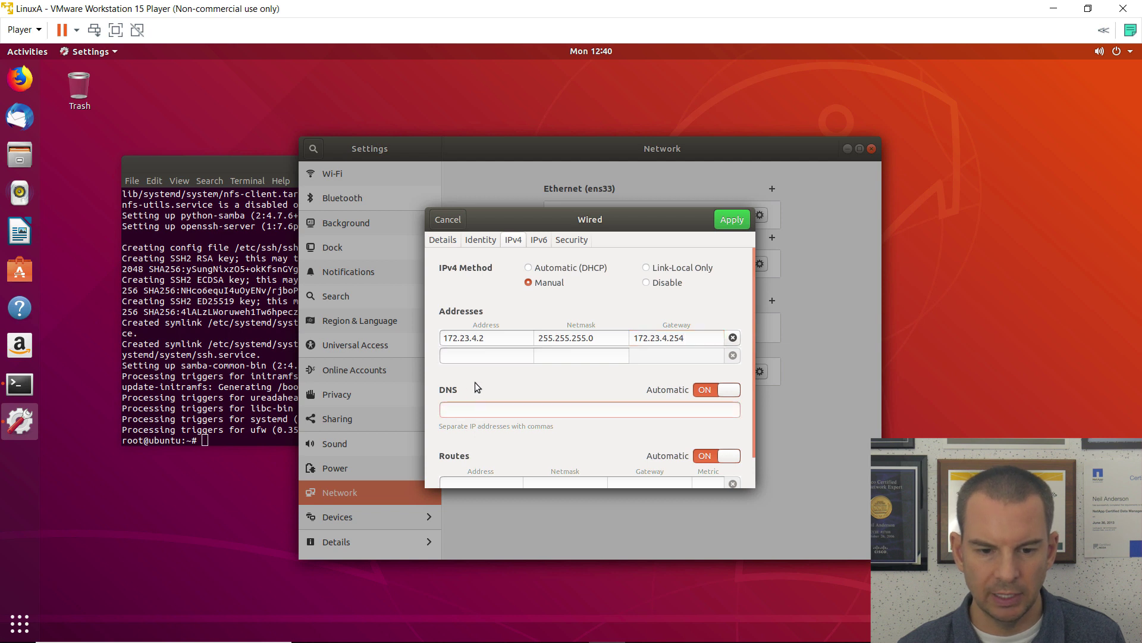
type("17")
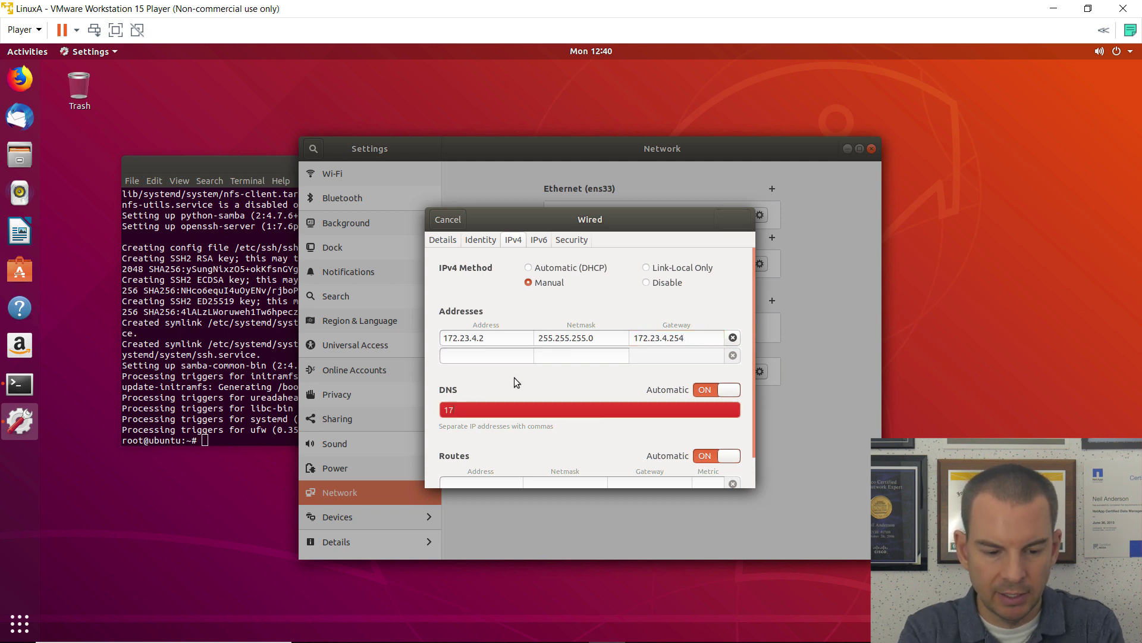
type("2.")
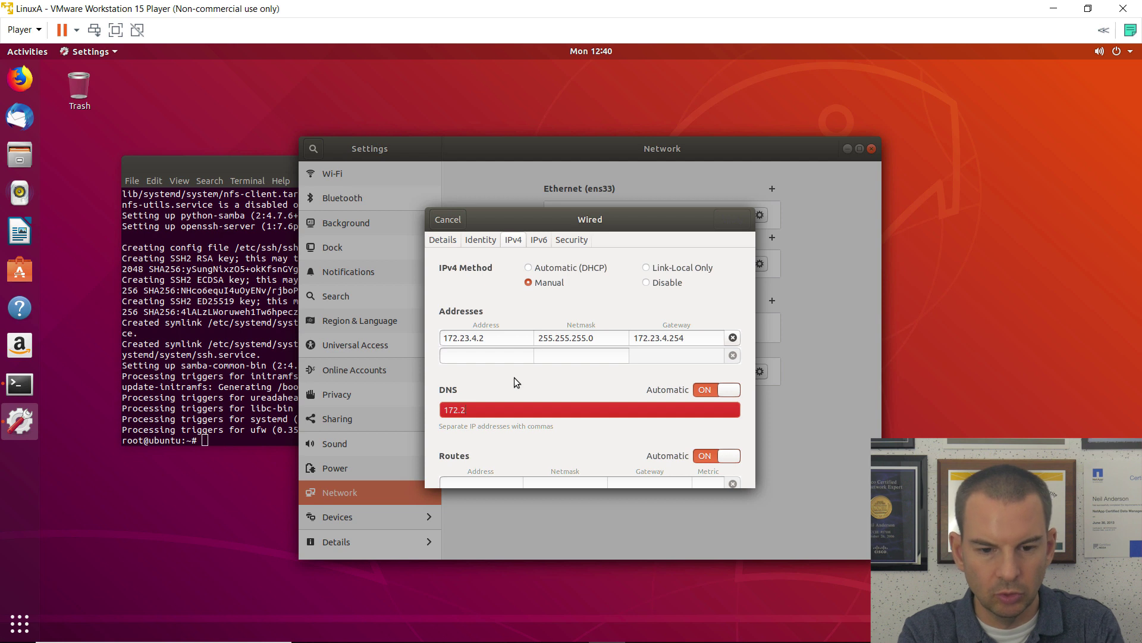
type("23.4")
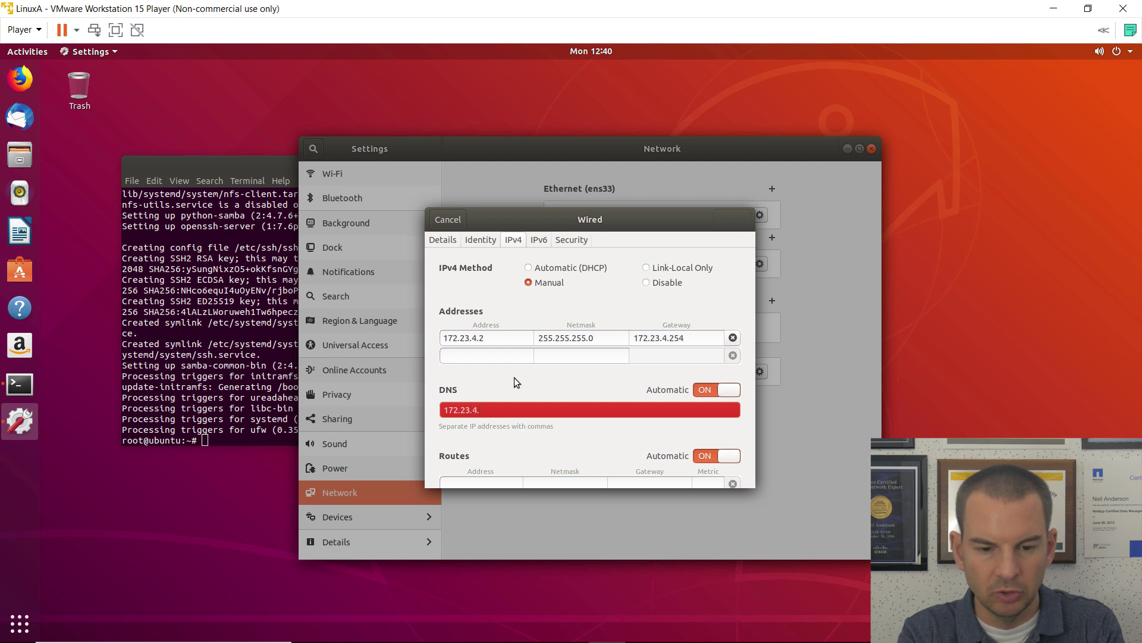
type(".1")
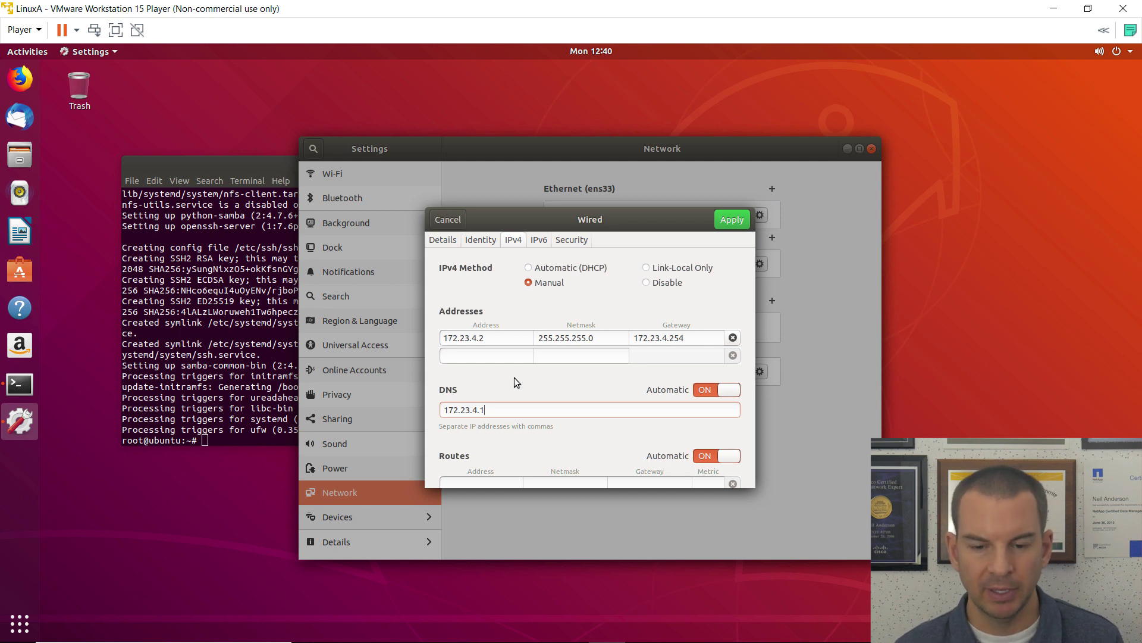
left_click(736, 221)
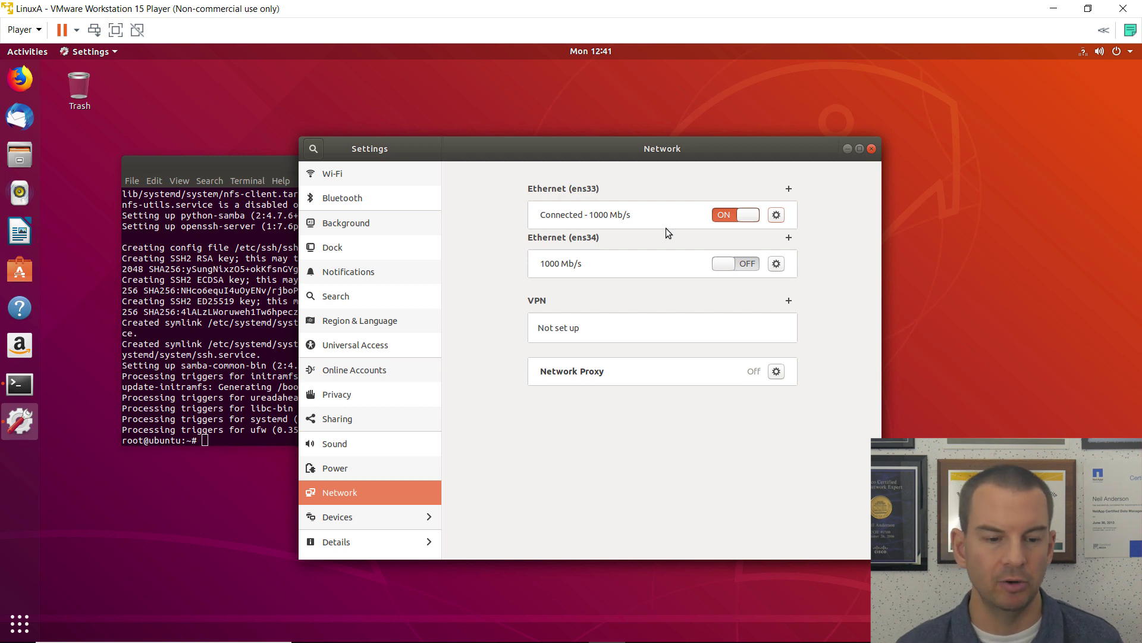
left_click(271, 166)
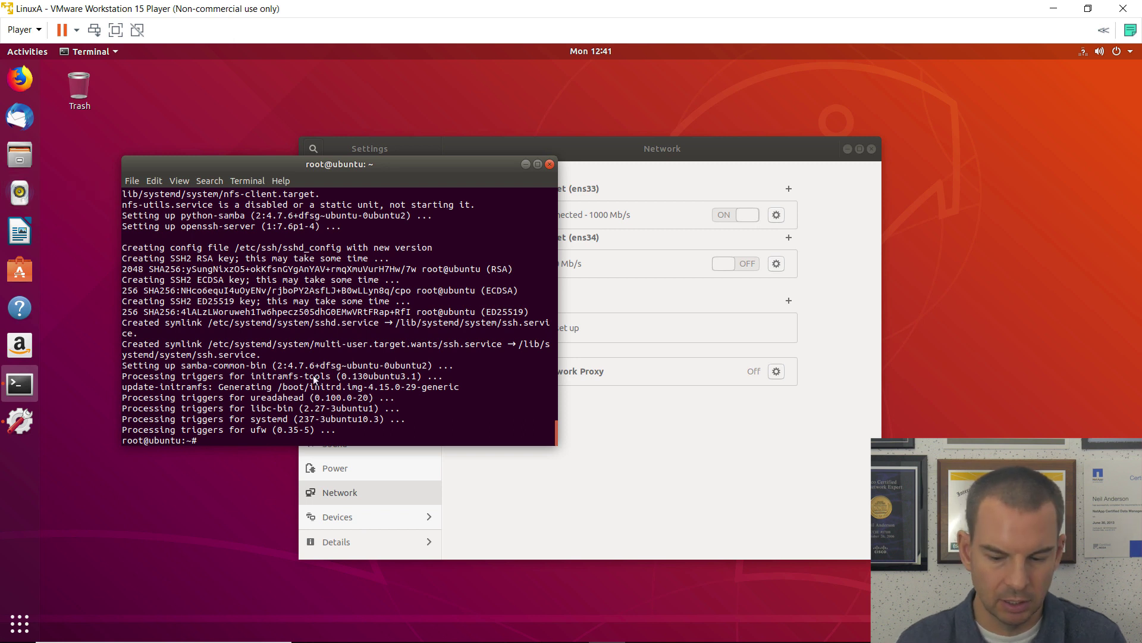
Step: Run nmcli to set Wired connection 1's ipv4.dns-search to flackboxA.lab
key("Return")
key("Return")
key("Return")
key("Return")
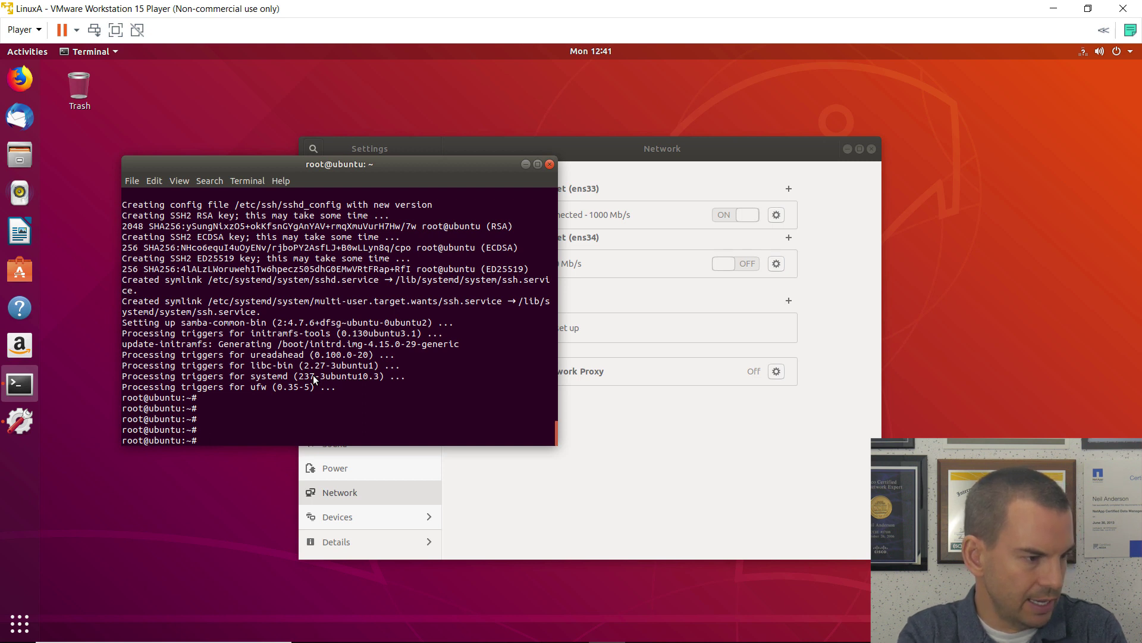
type("nmcli")
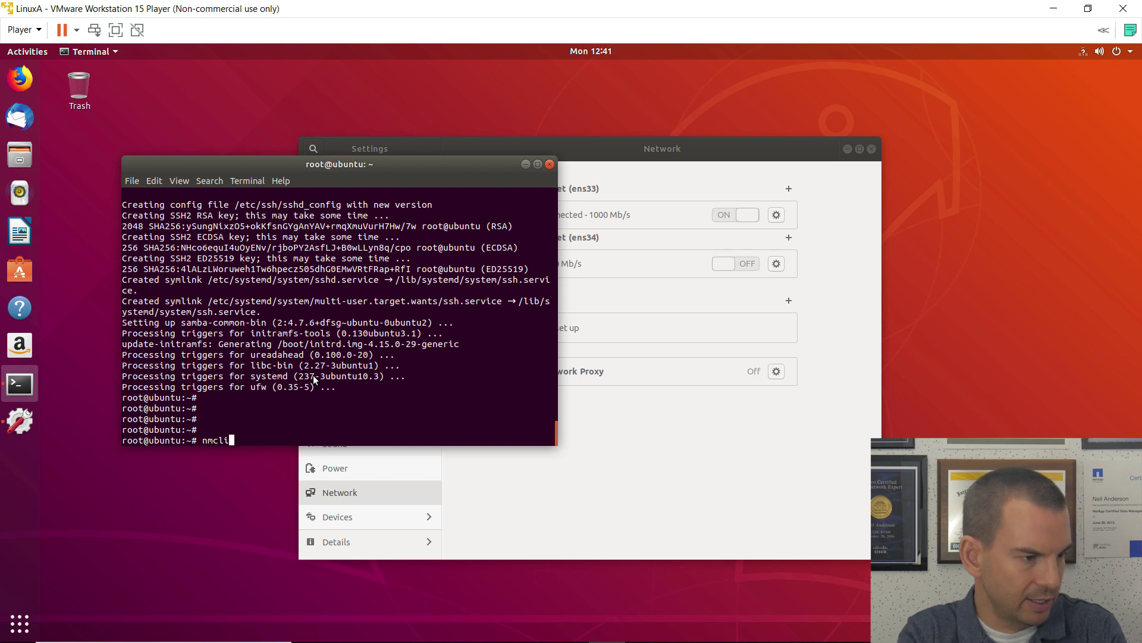
type(" c mod")
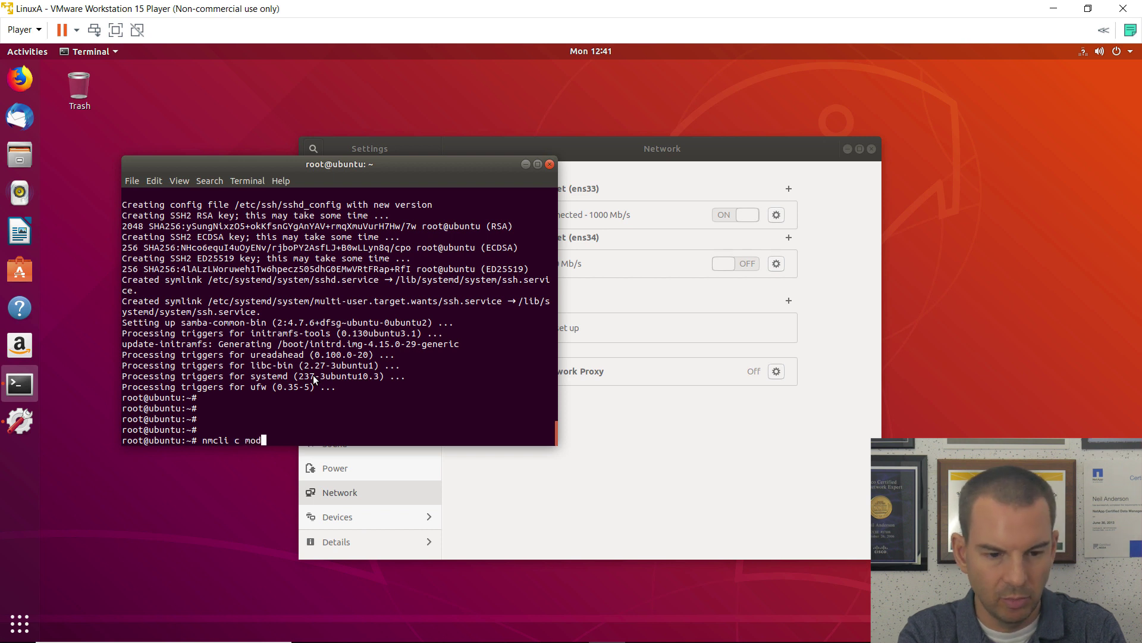
type("ify ")
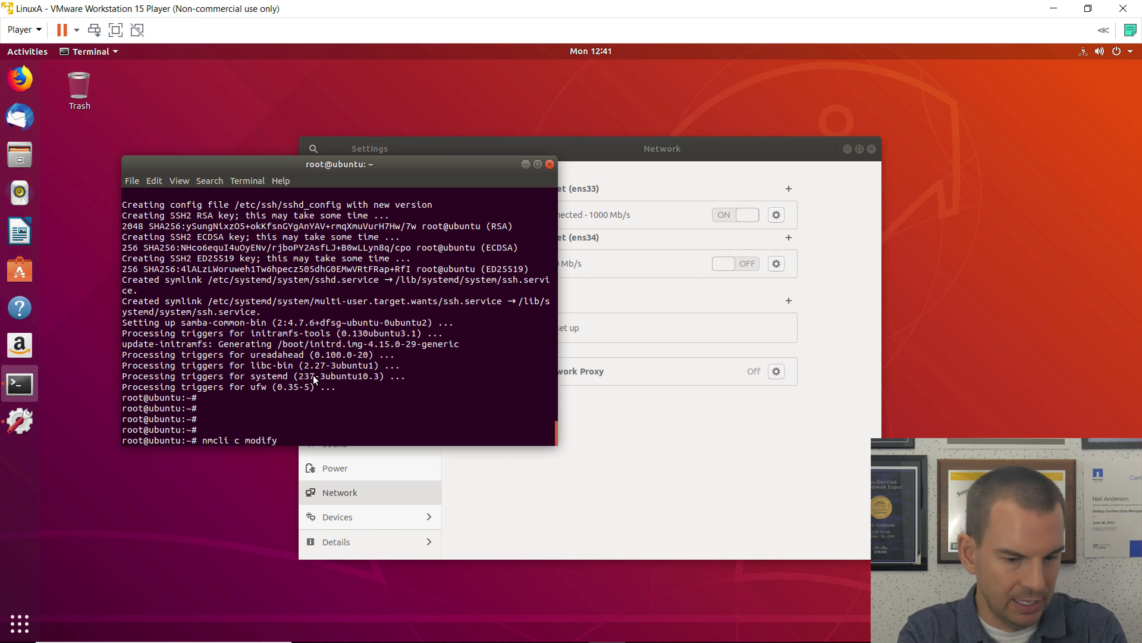
type("\"Wired ")
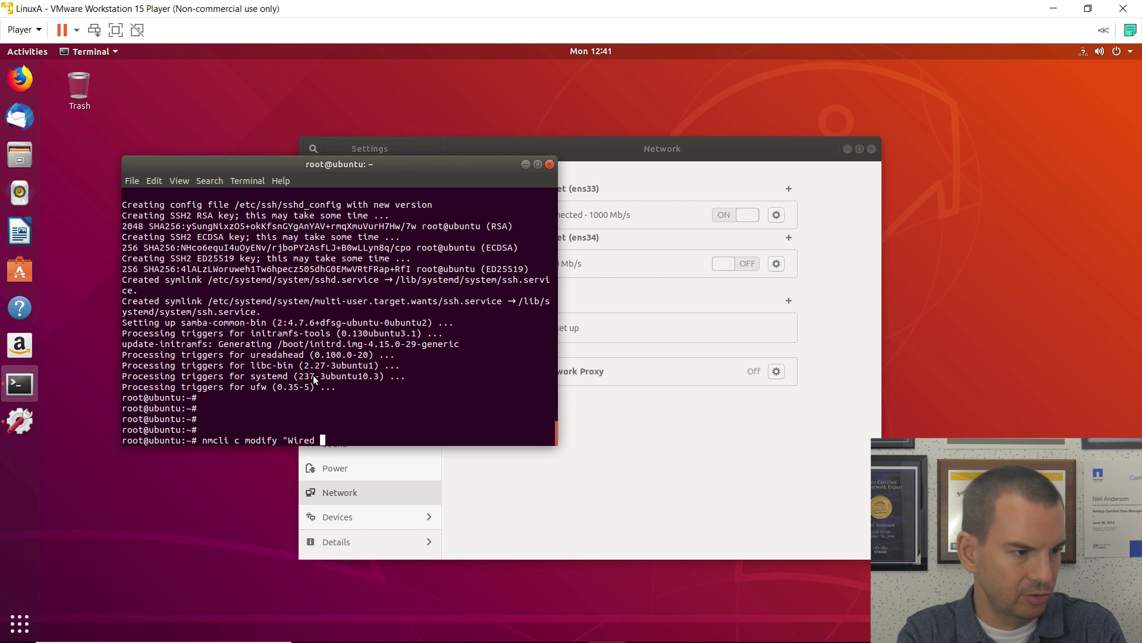
type("connection ")
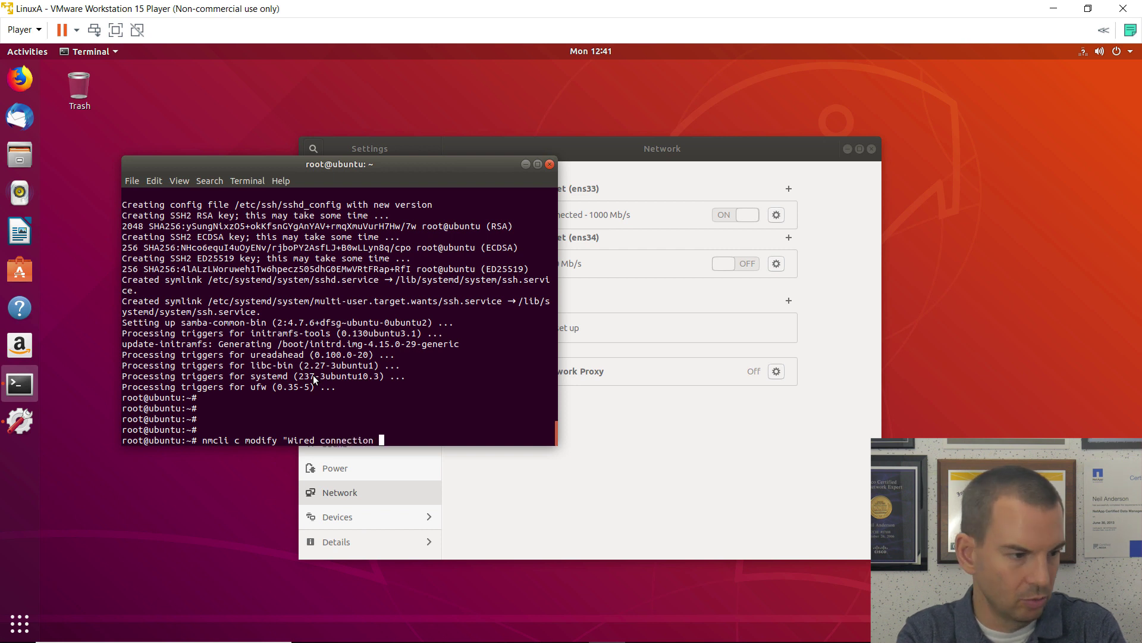
type("1\"")
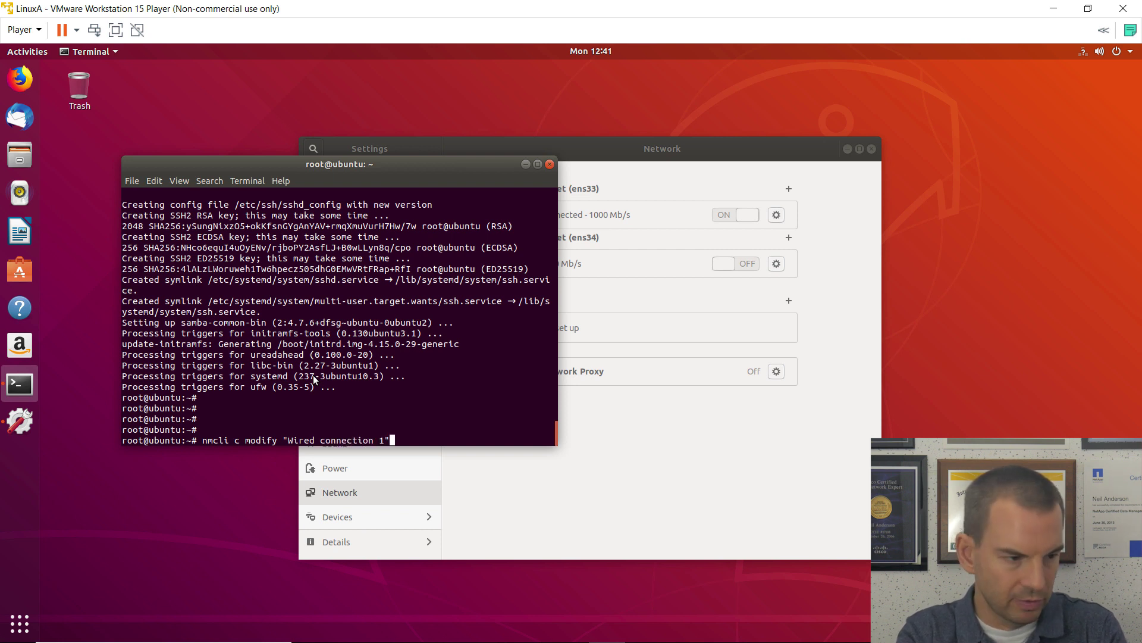
type(" ipv")
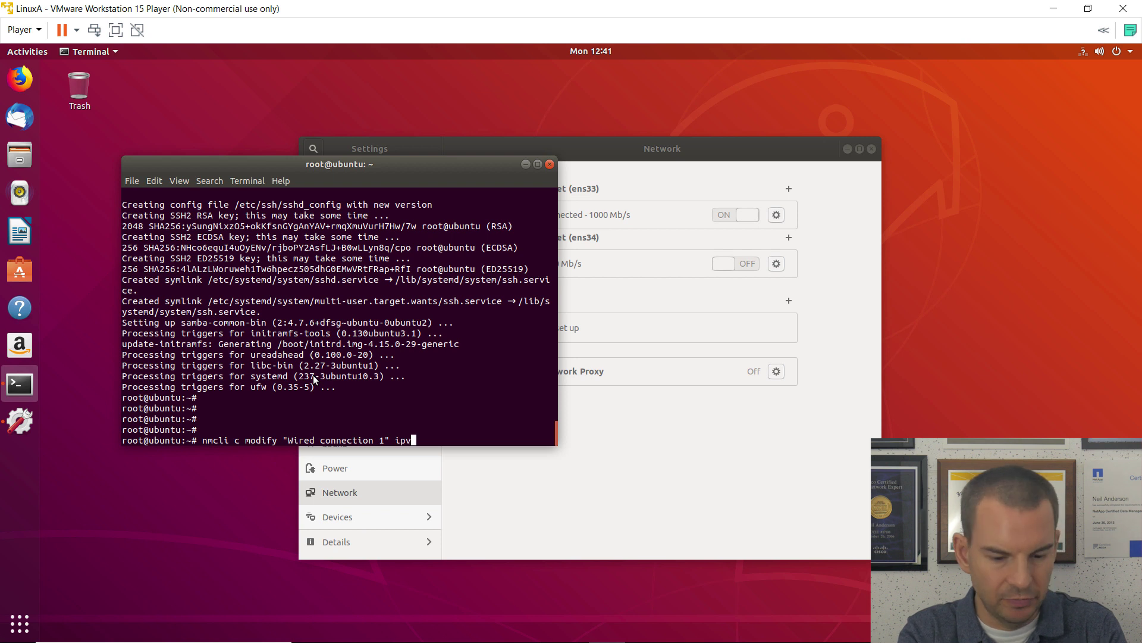
type("4.")
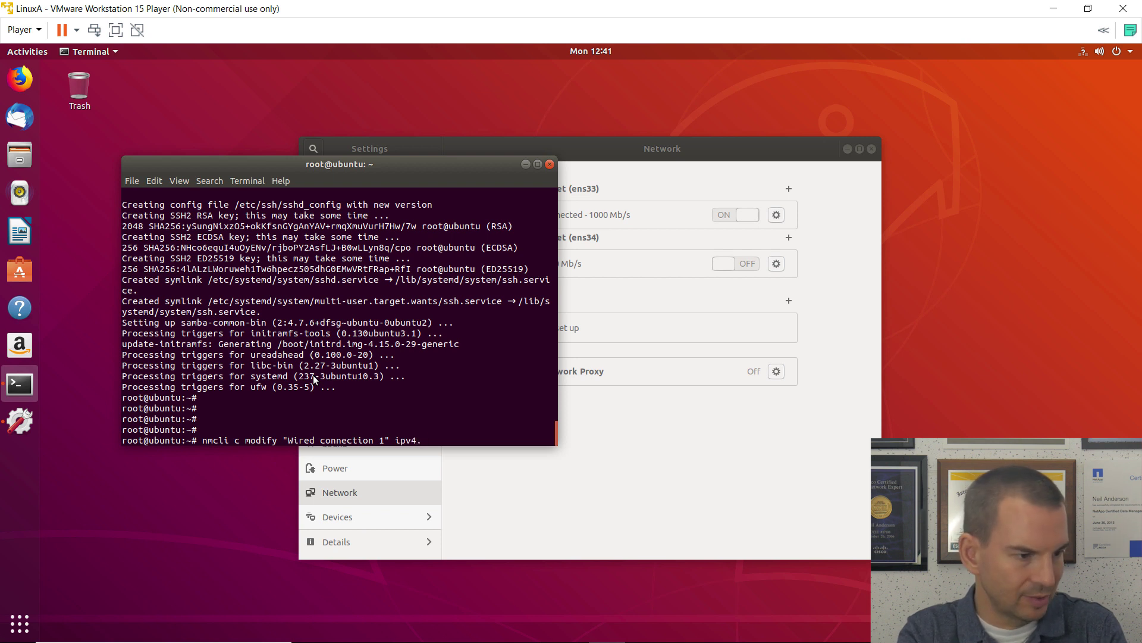
type("n")
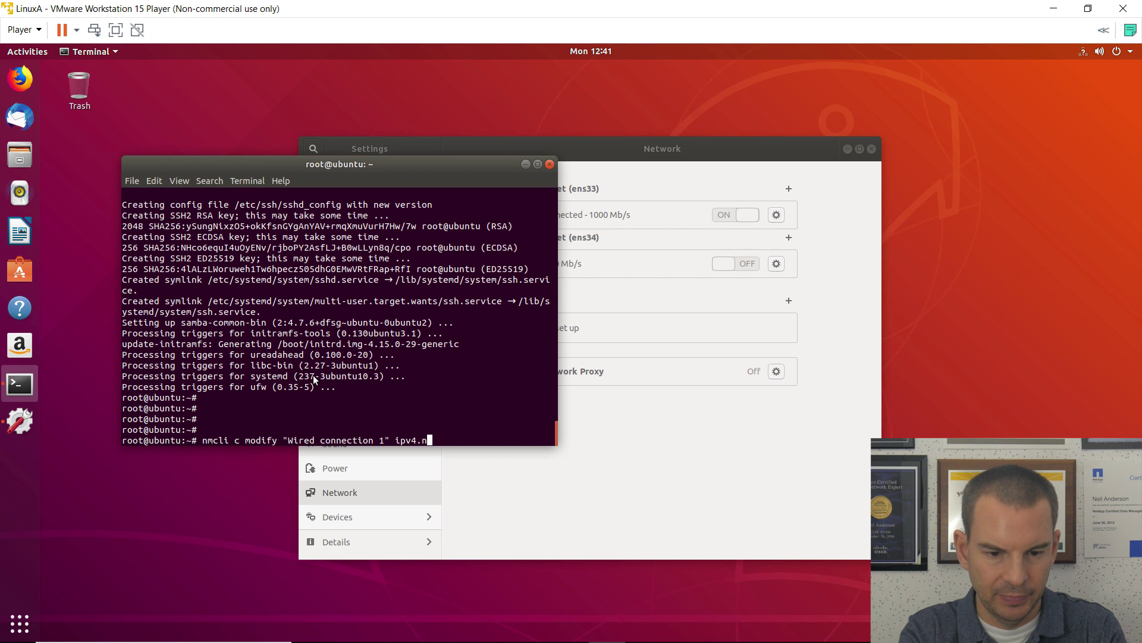
key("BackSpace")
type("dns-")
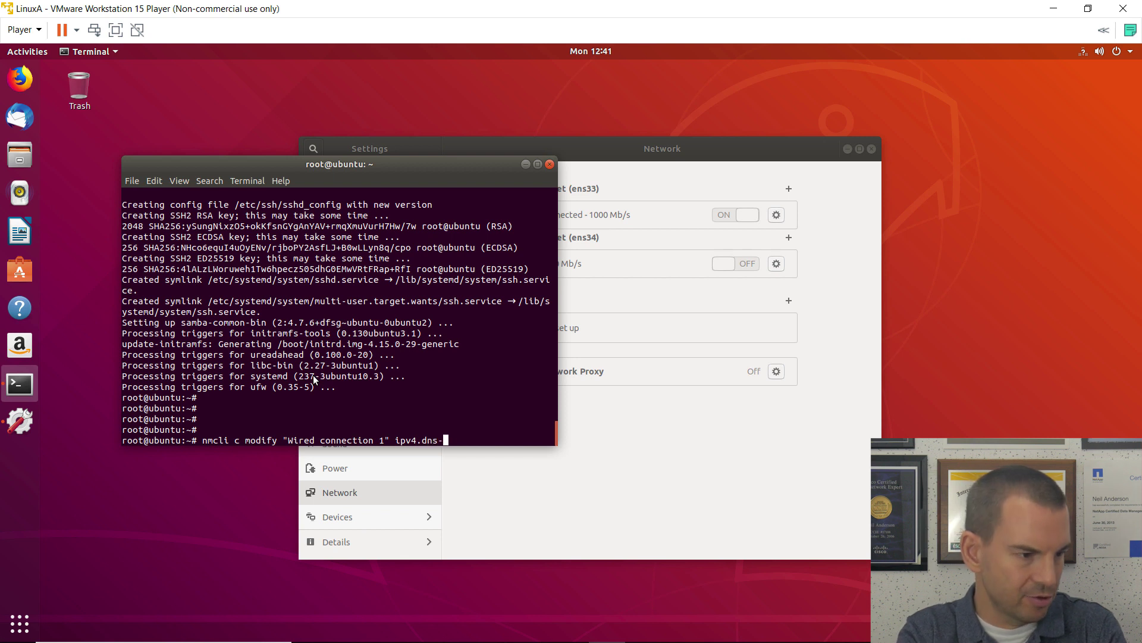
type("search ")
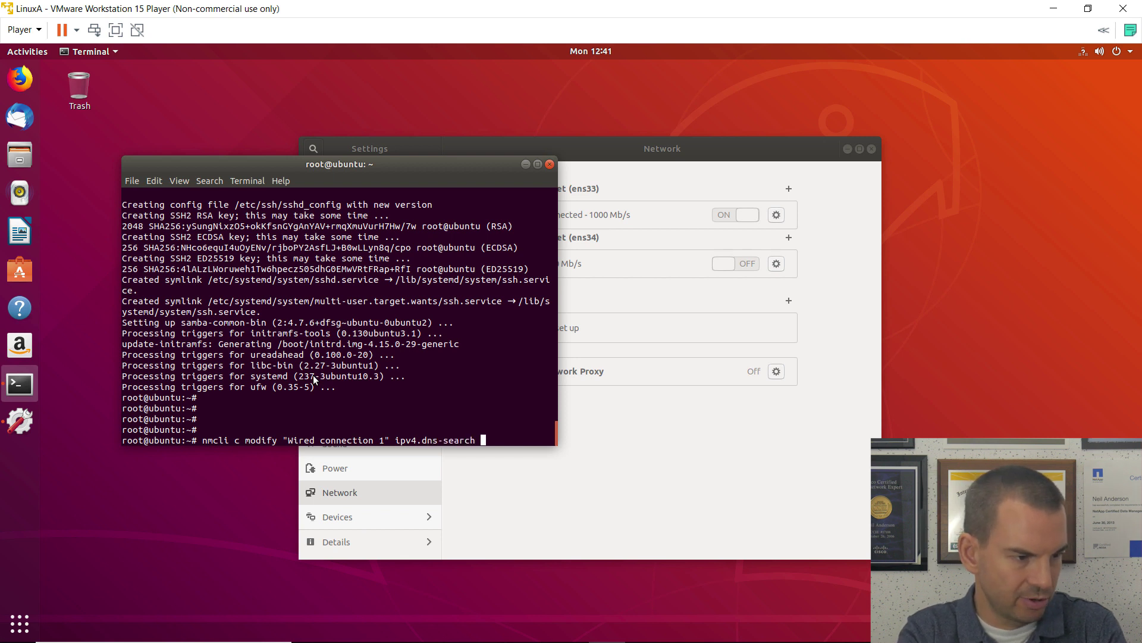
type("\"f")
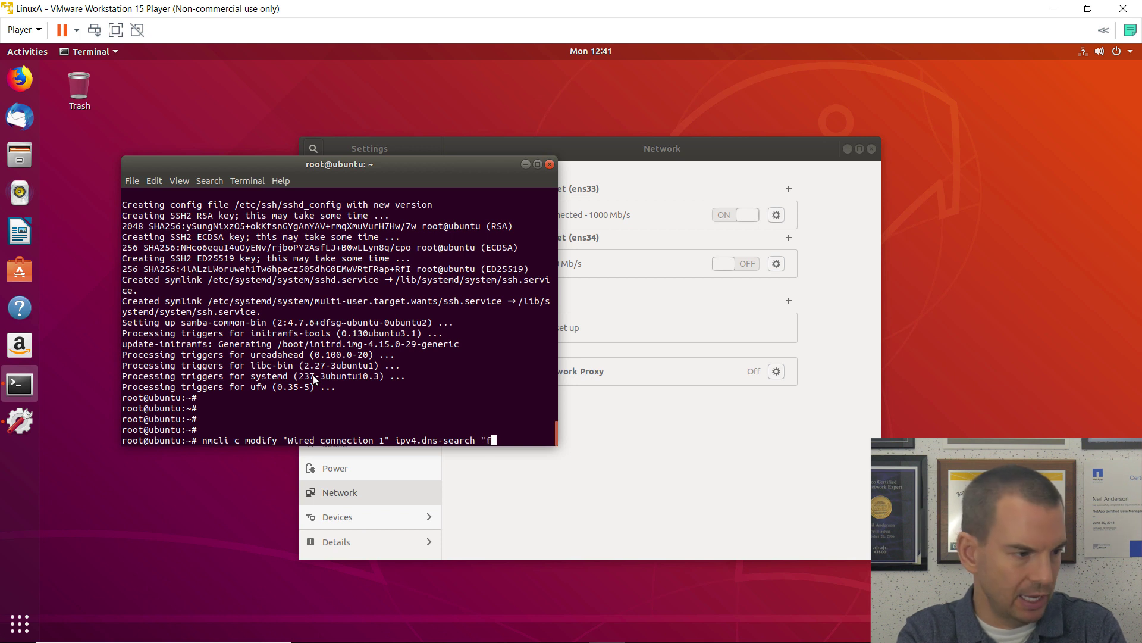
type("lackbox")
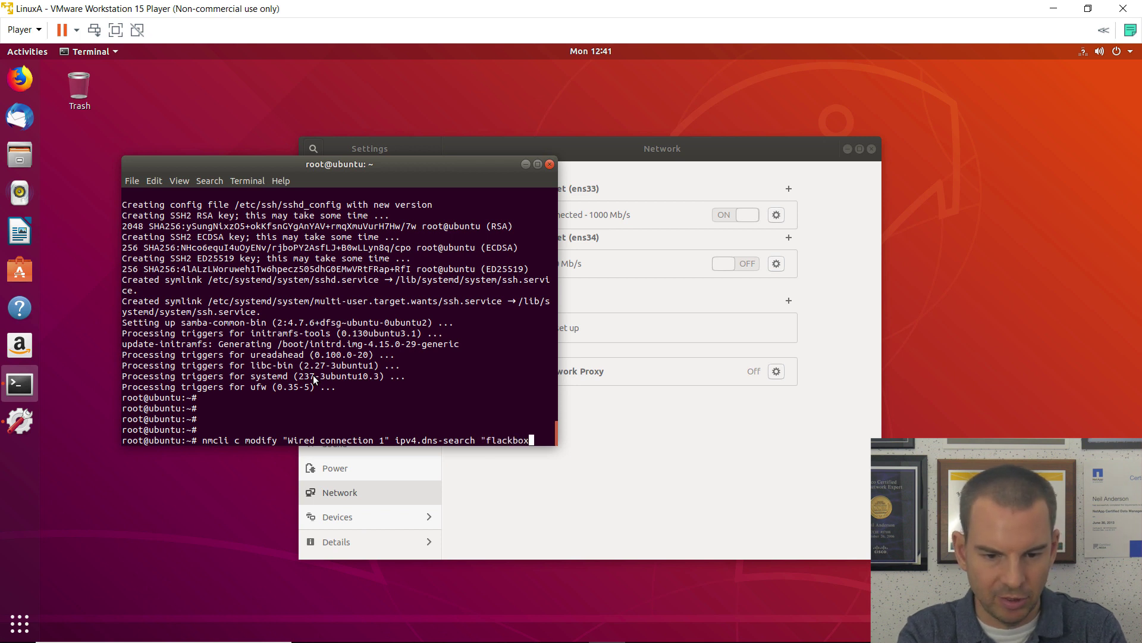
type("A.lab")
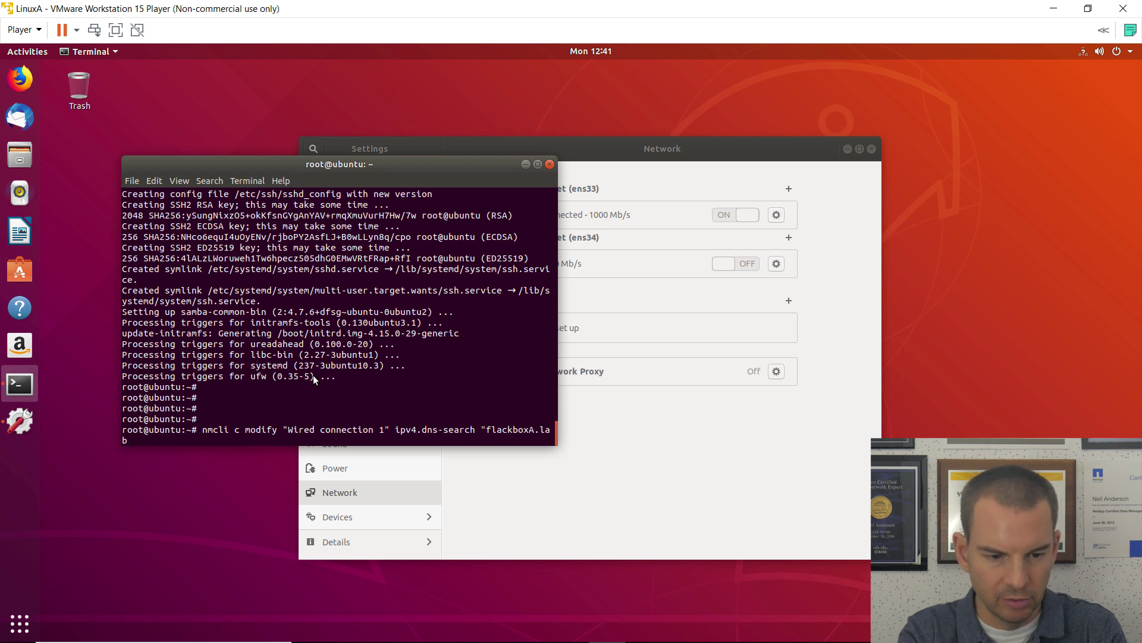
type("\"")
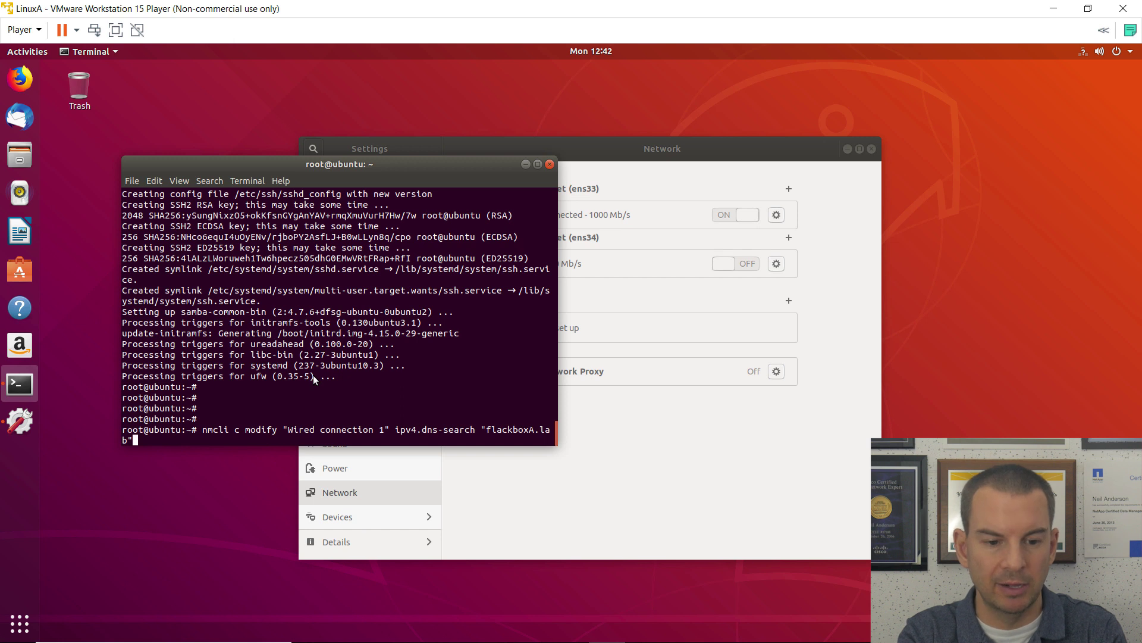
key("Return")
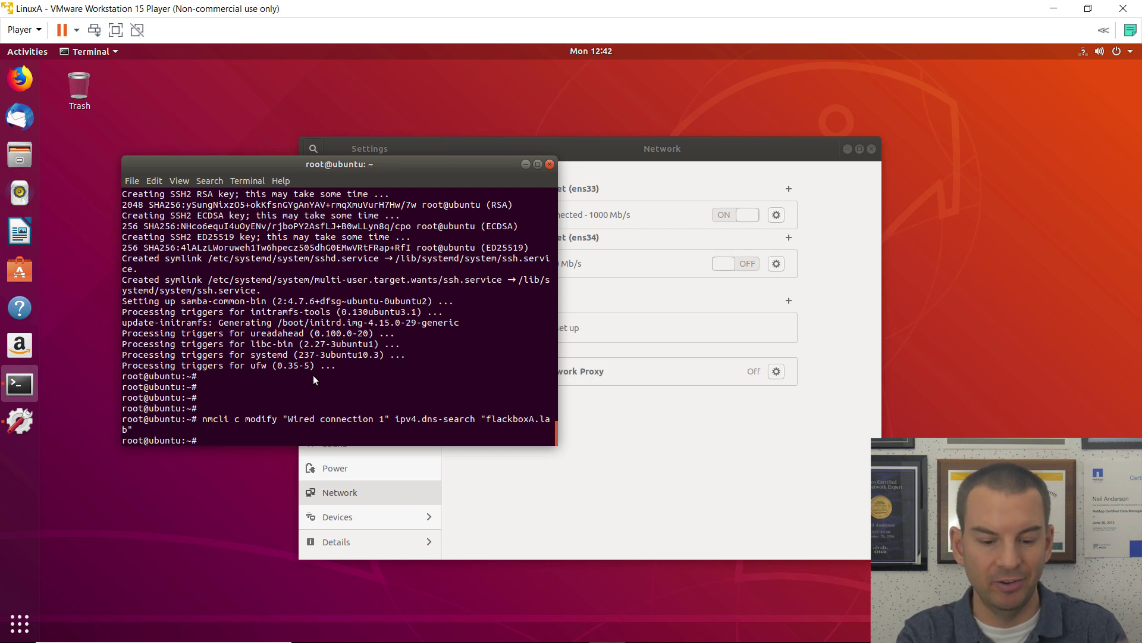
Step: Run nmcli c down then up on "Wired connection 1" to apply the new DNS settings
type("n")
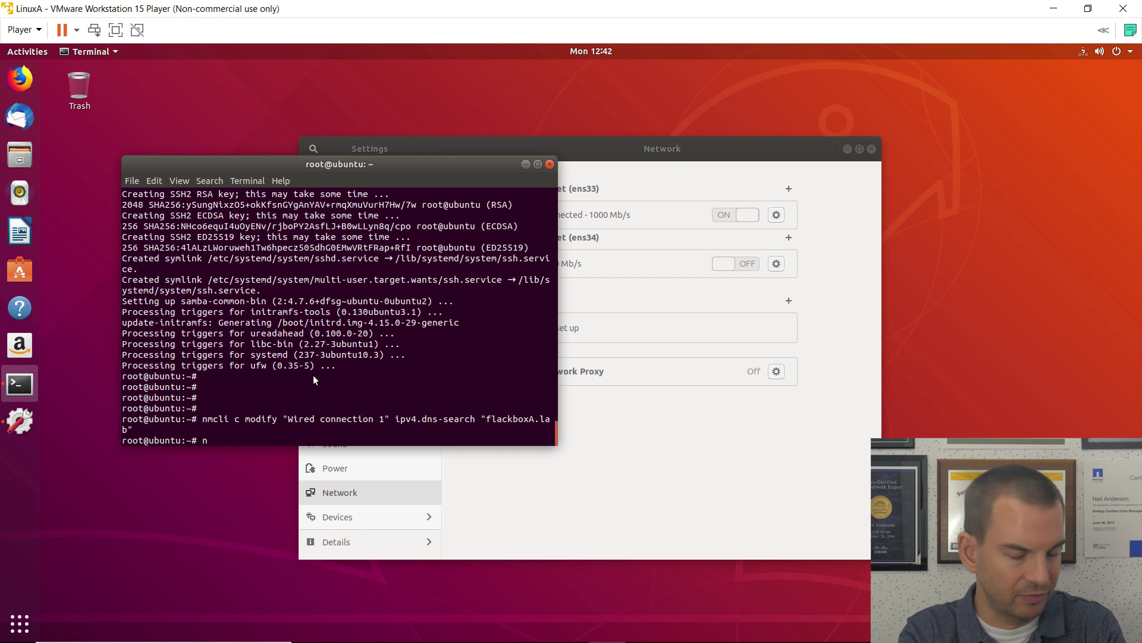
type("mcli")
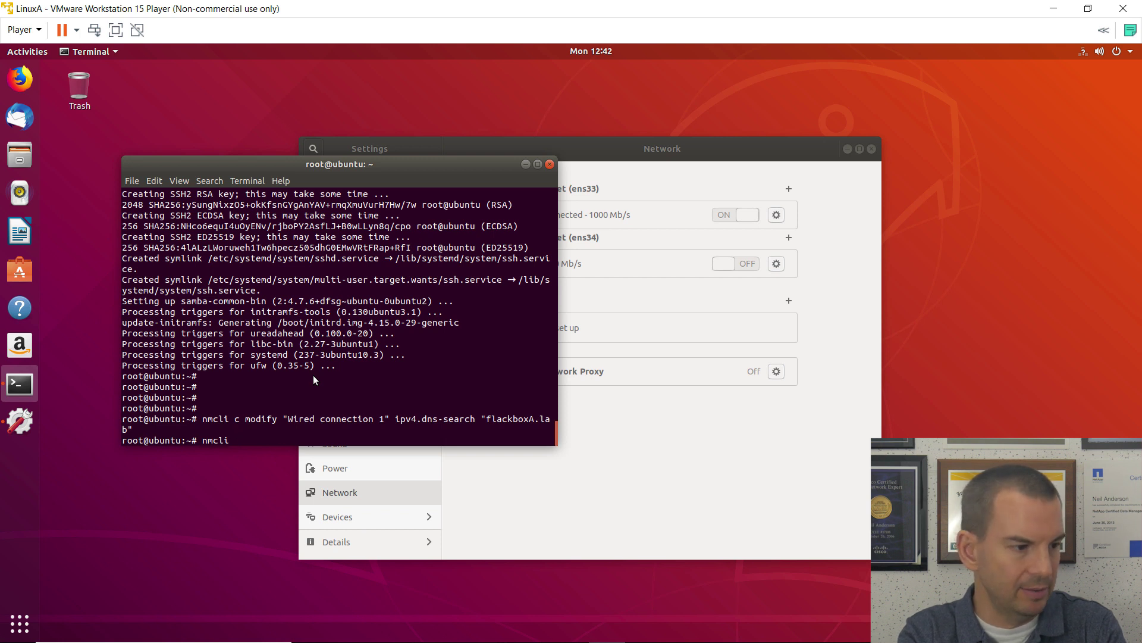
type(" c dow")
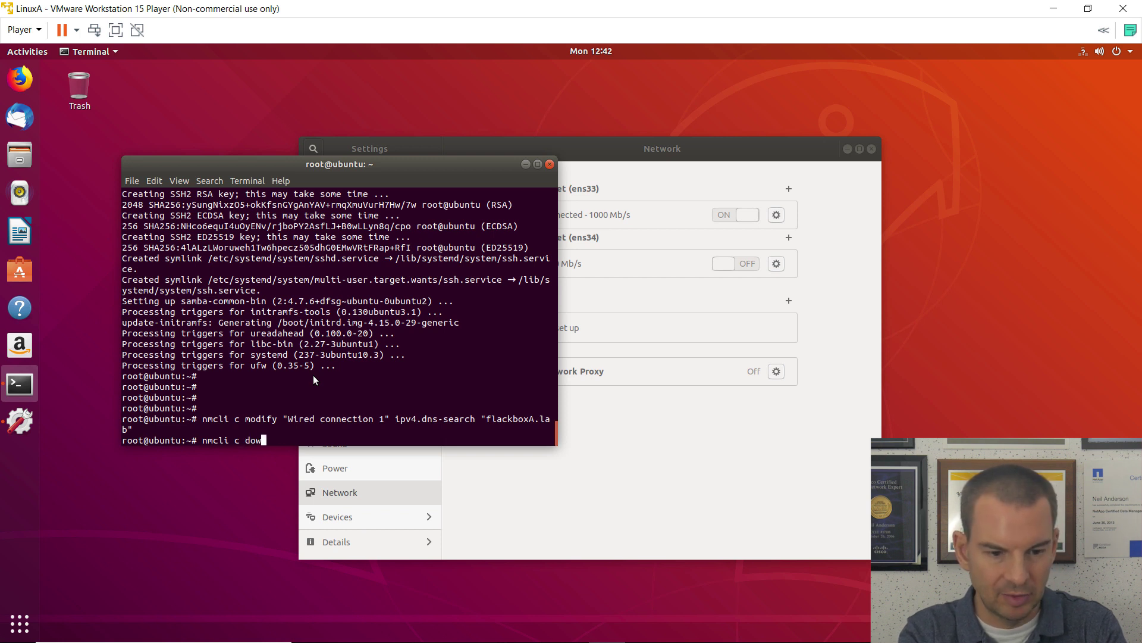
type("n \"Win")
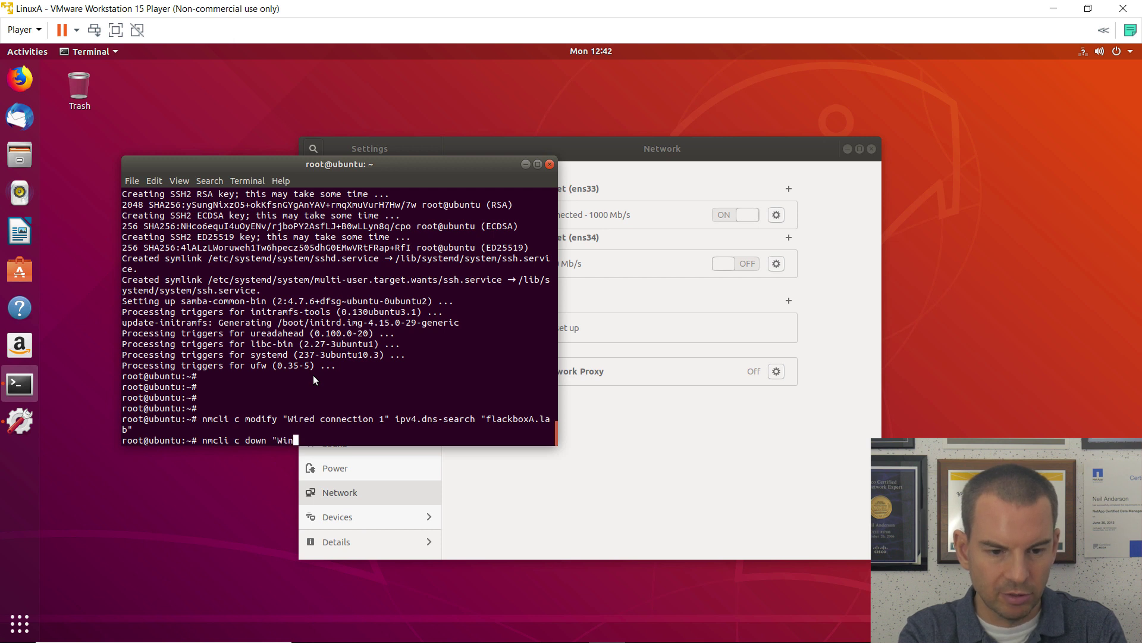
key("BackSpace")
type("red connec")
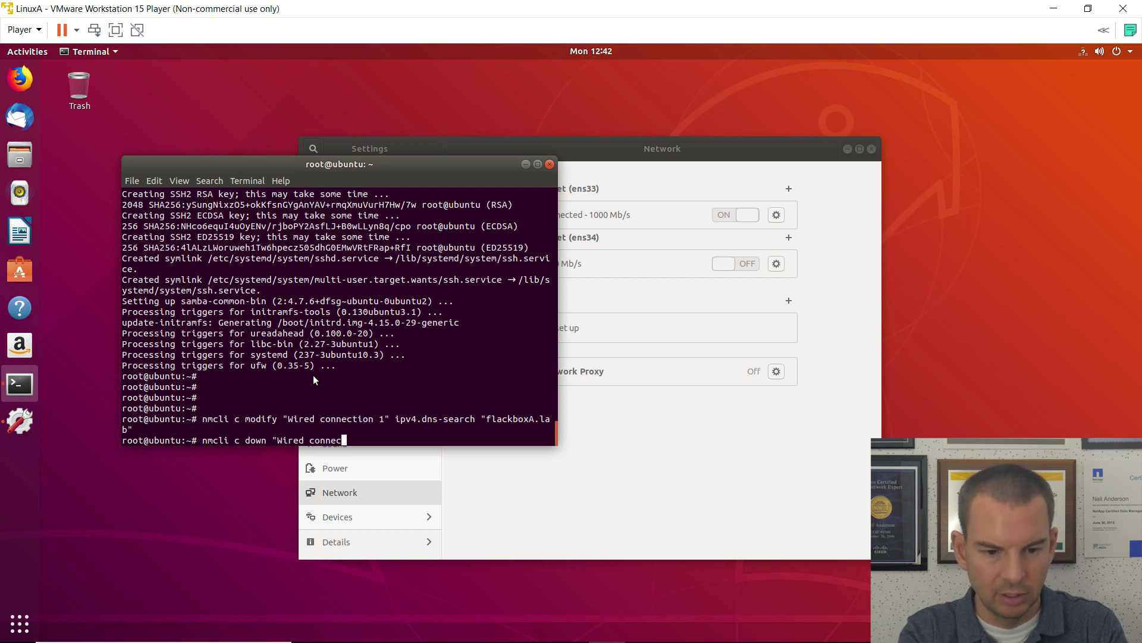
type("tion 1")
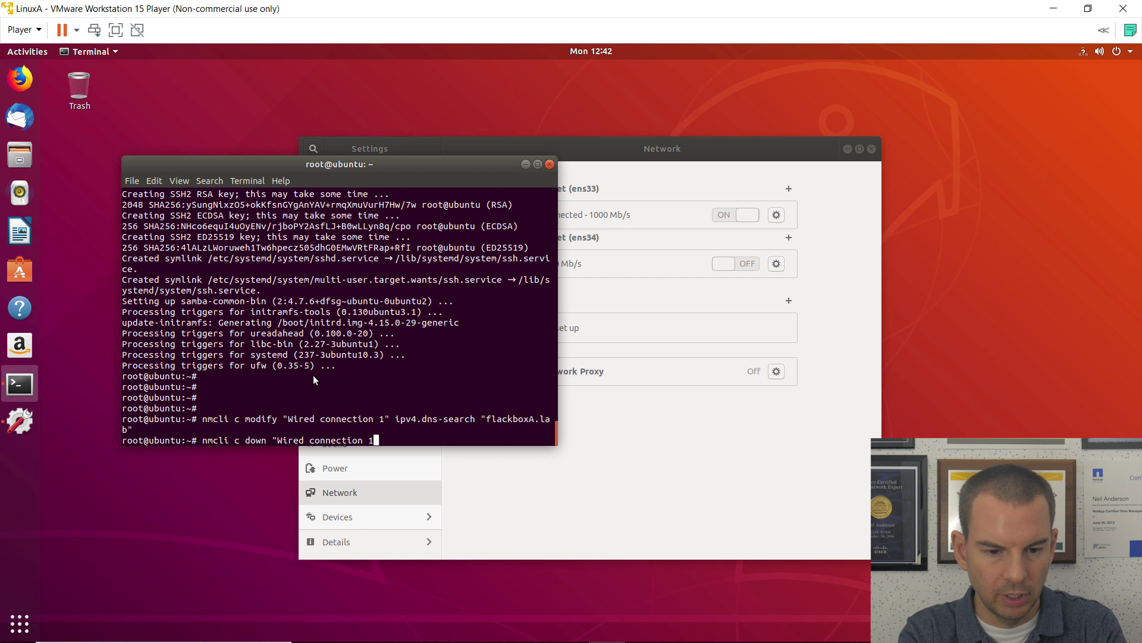
type("\"")
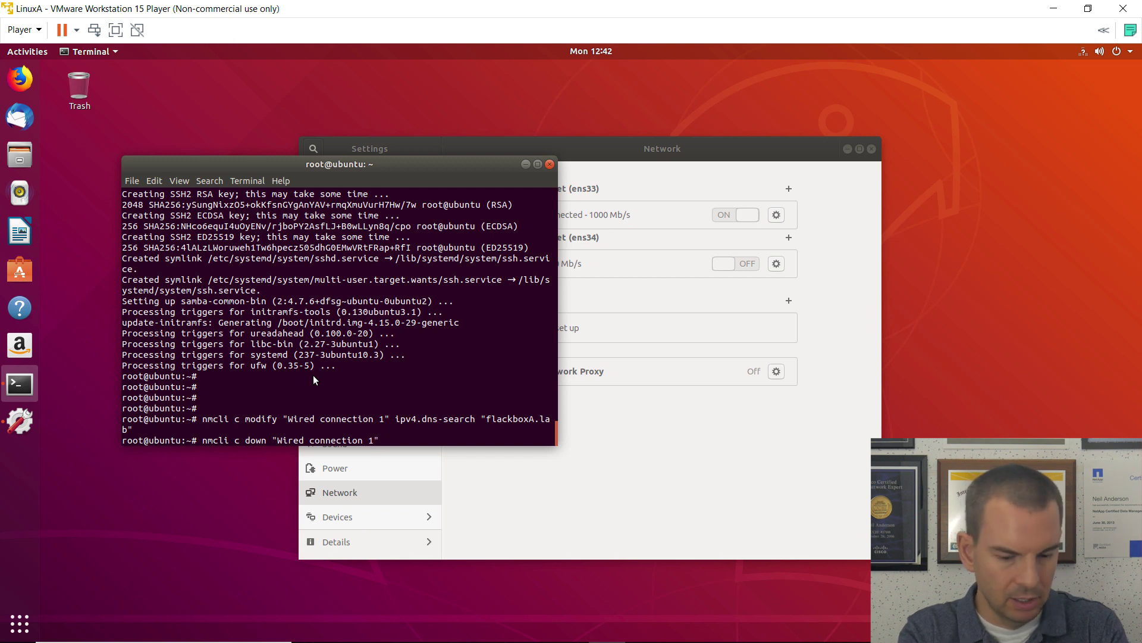
type(" &&")
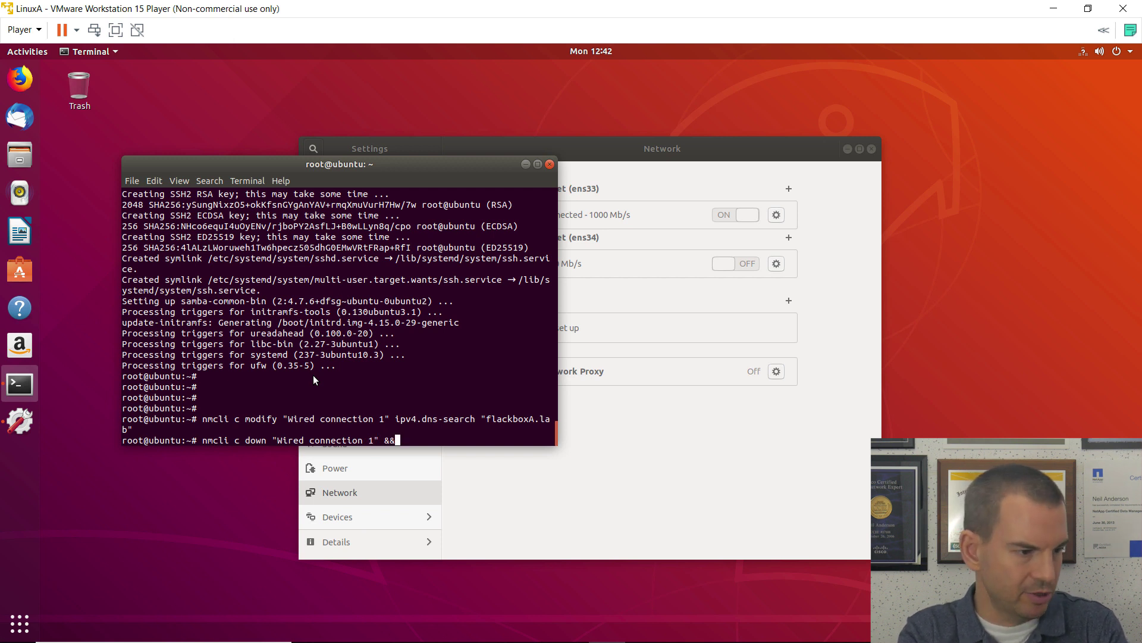
type(" nmclie")
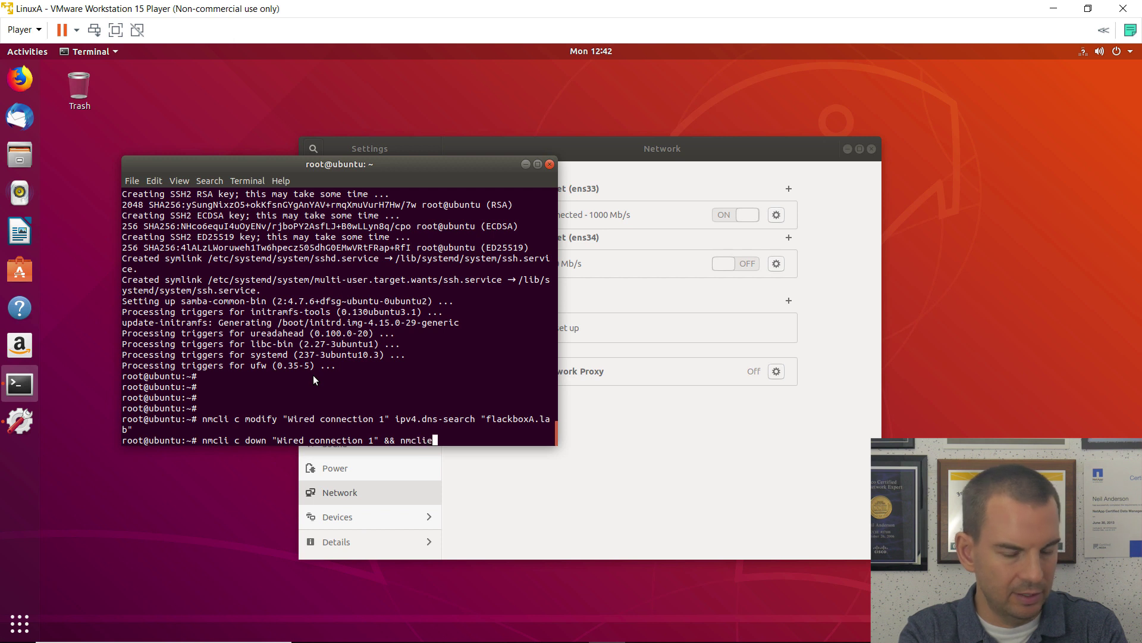
key("BackSpace")
type("c")
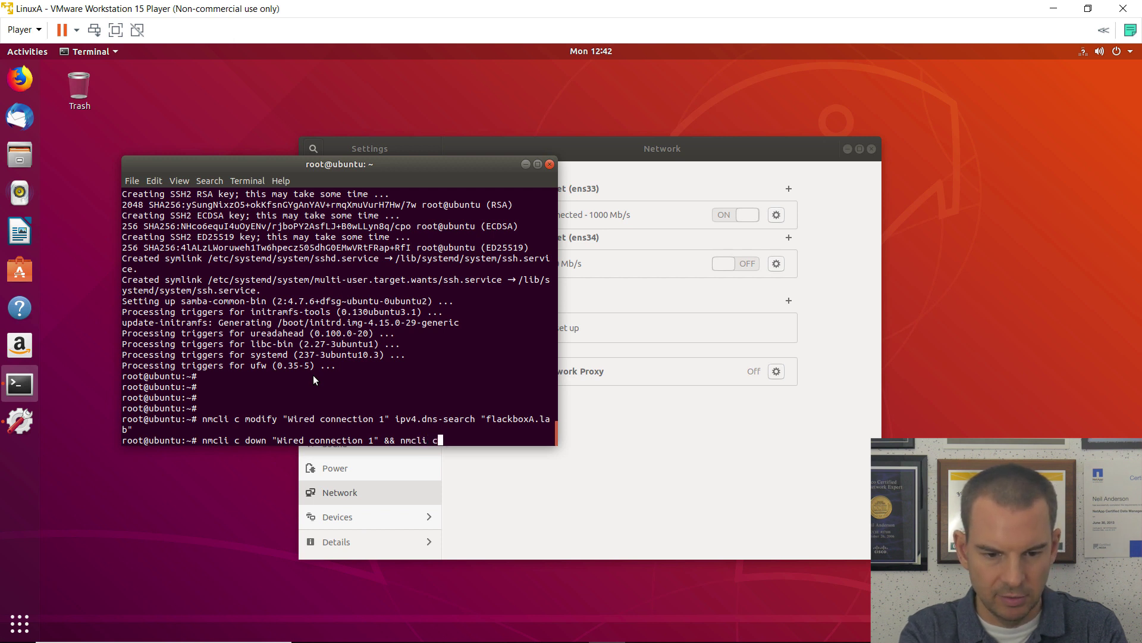
type(" up")
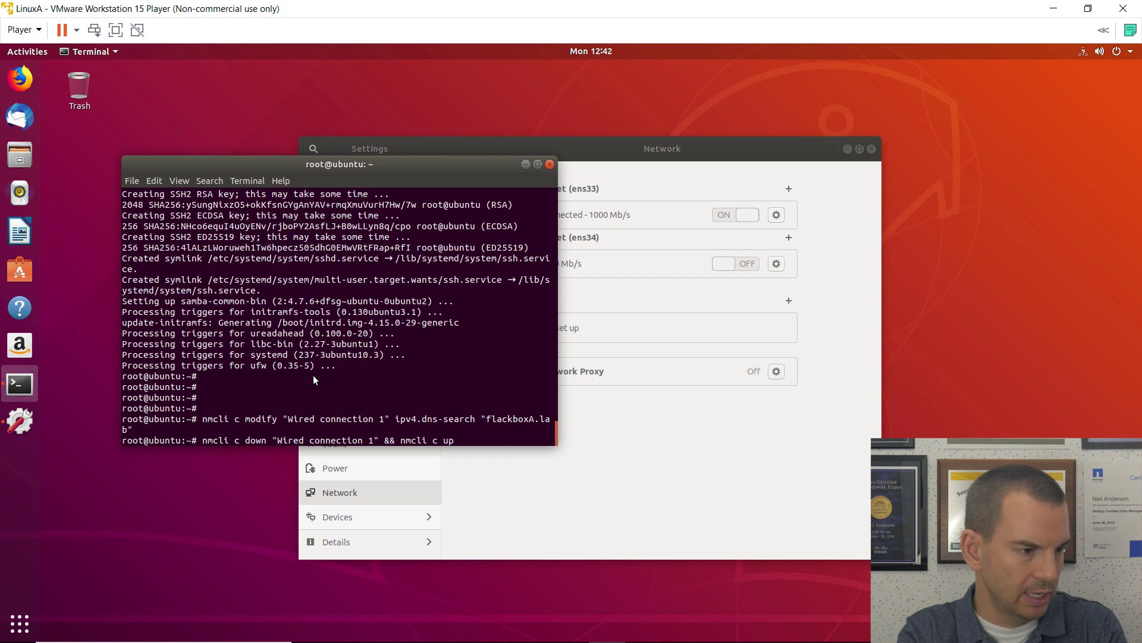
type(" \"Wired ")
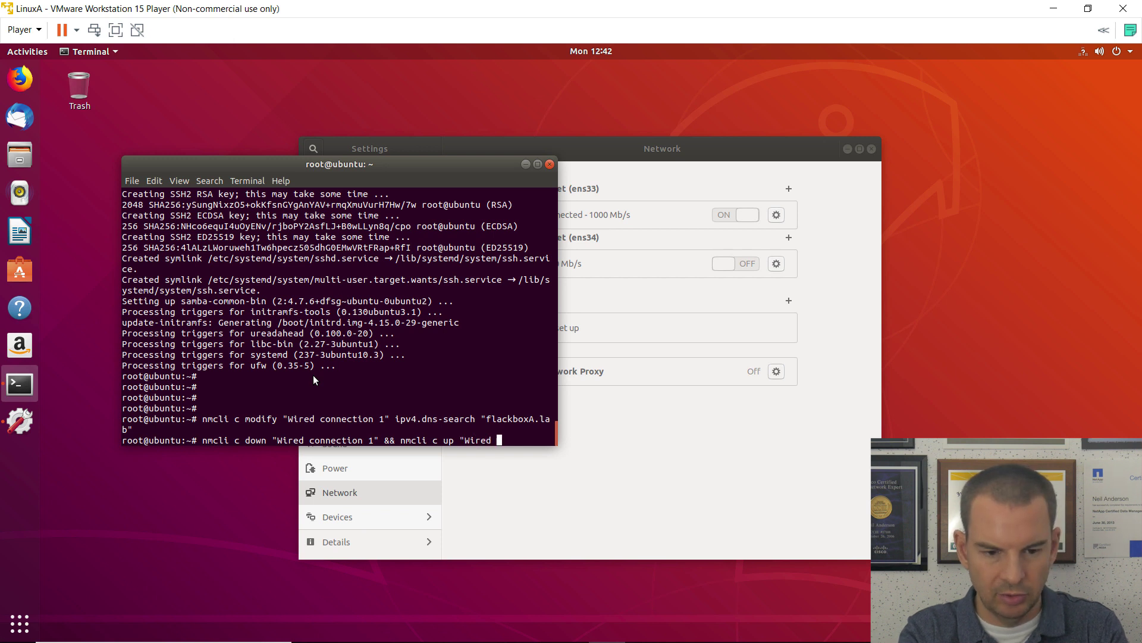
type("connection 1")
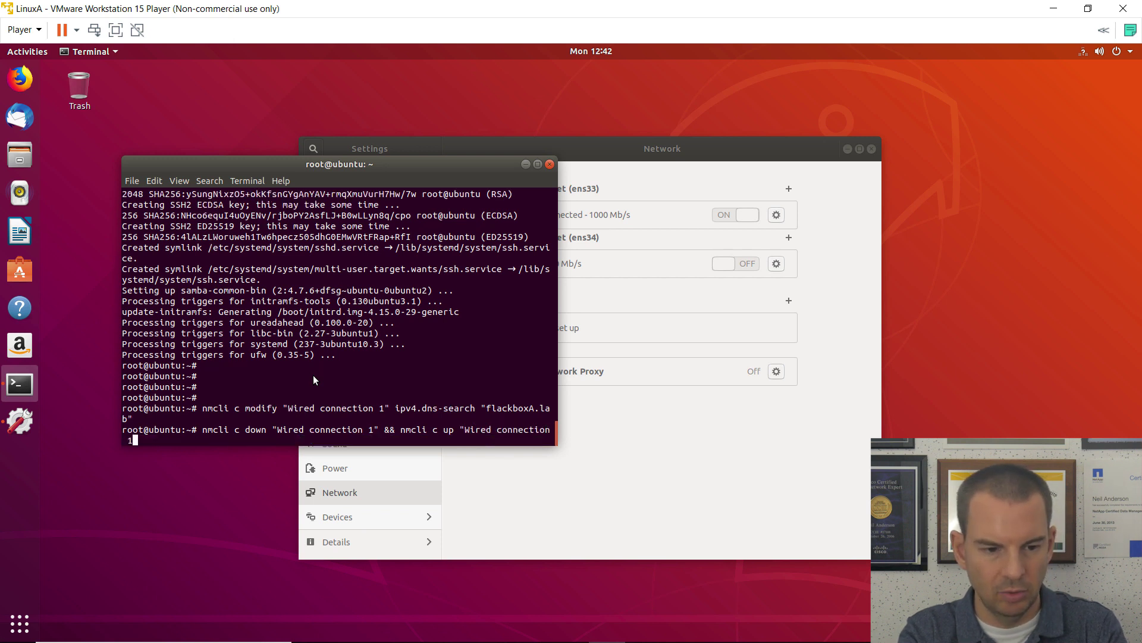
type("\"")
key("Return")
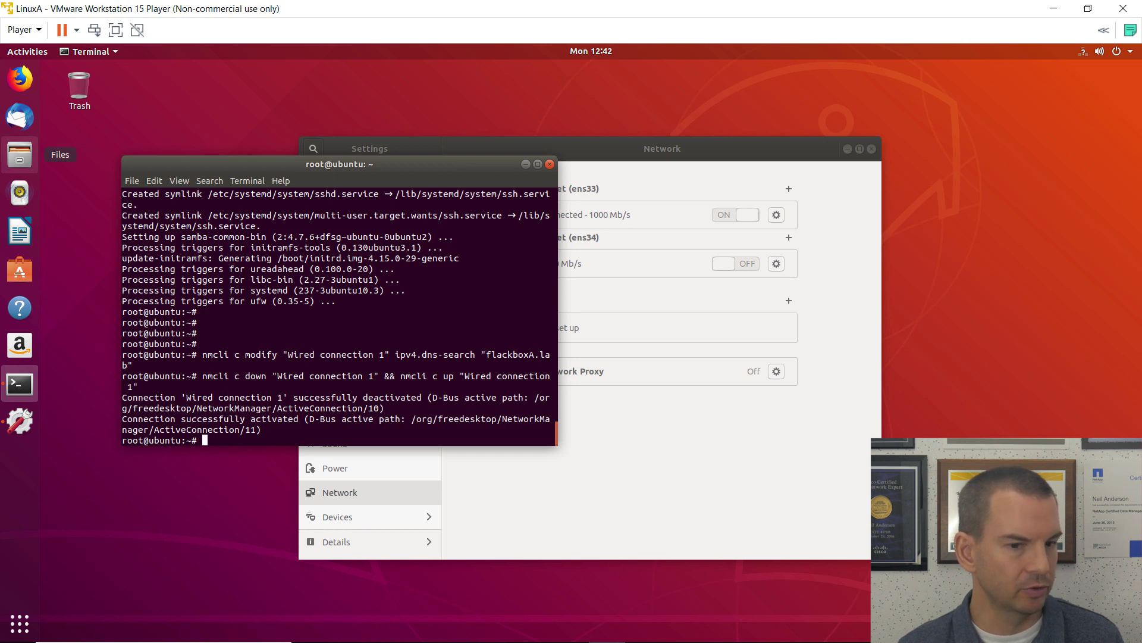
Step: Close the root terminal, confirming despite the running process, then close the network Settings window
left_click(551, 164)
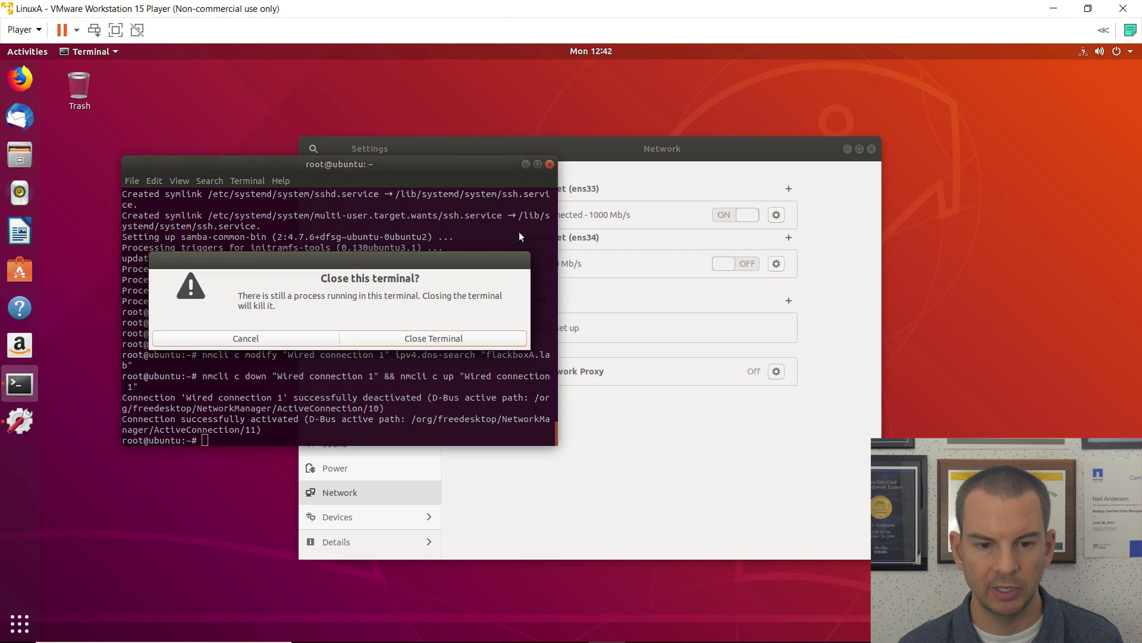
left_click(421, 337)
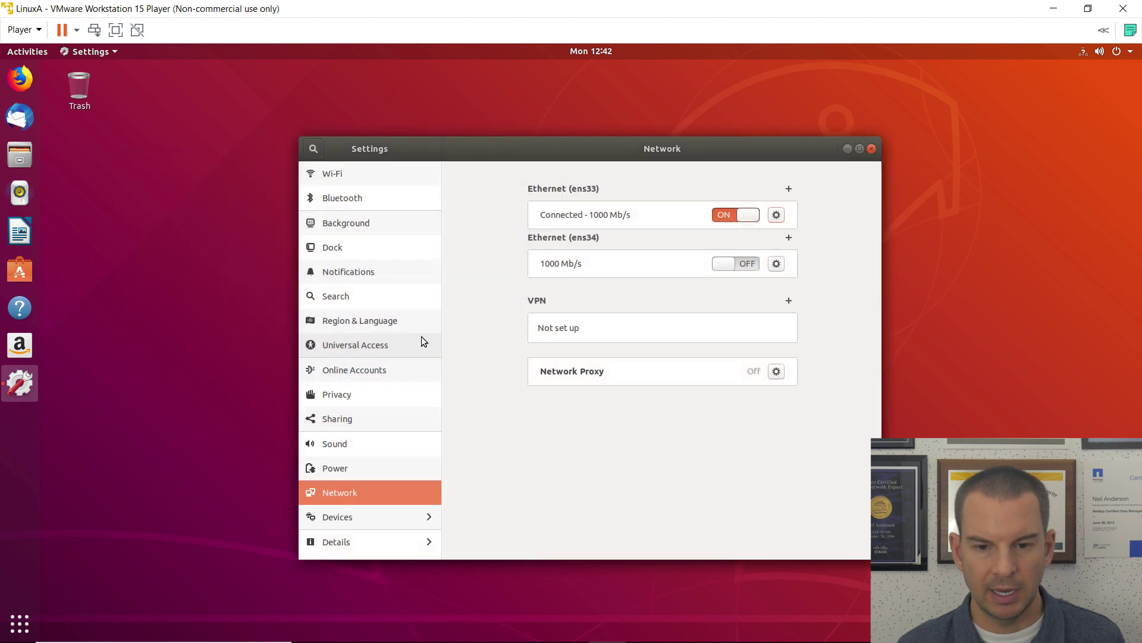
left_click(870, 153)
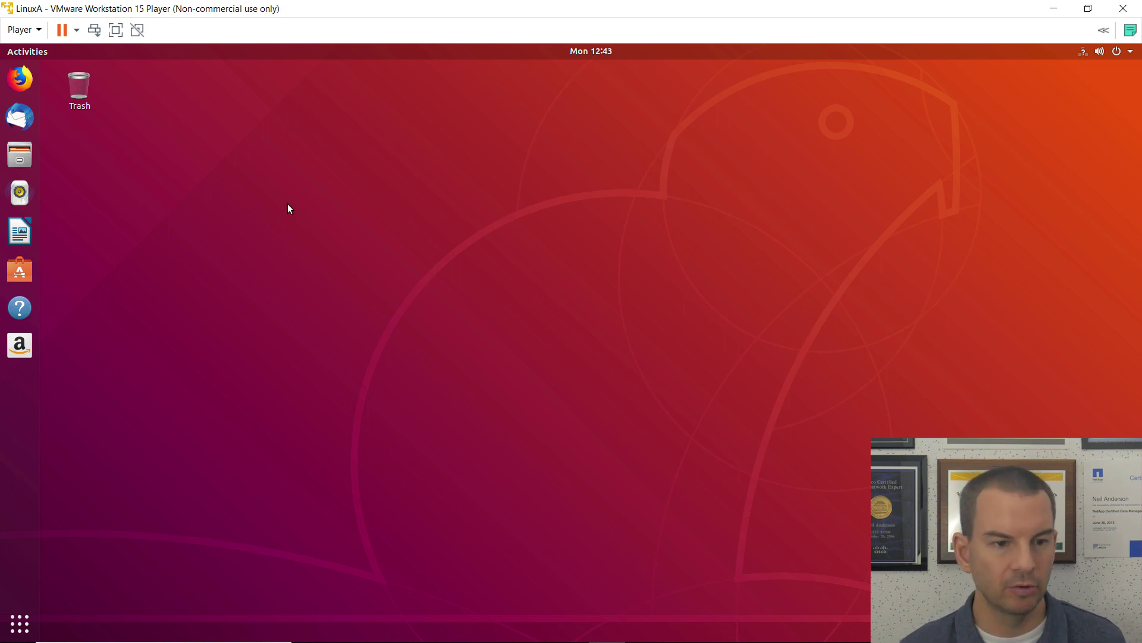
Step: Suspend the LinuxA guest from the Player Power menu and confirm with Yes
left_click(22, 30)
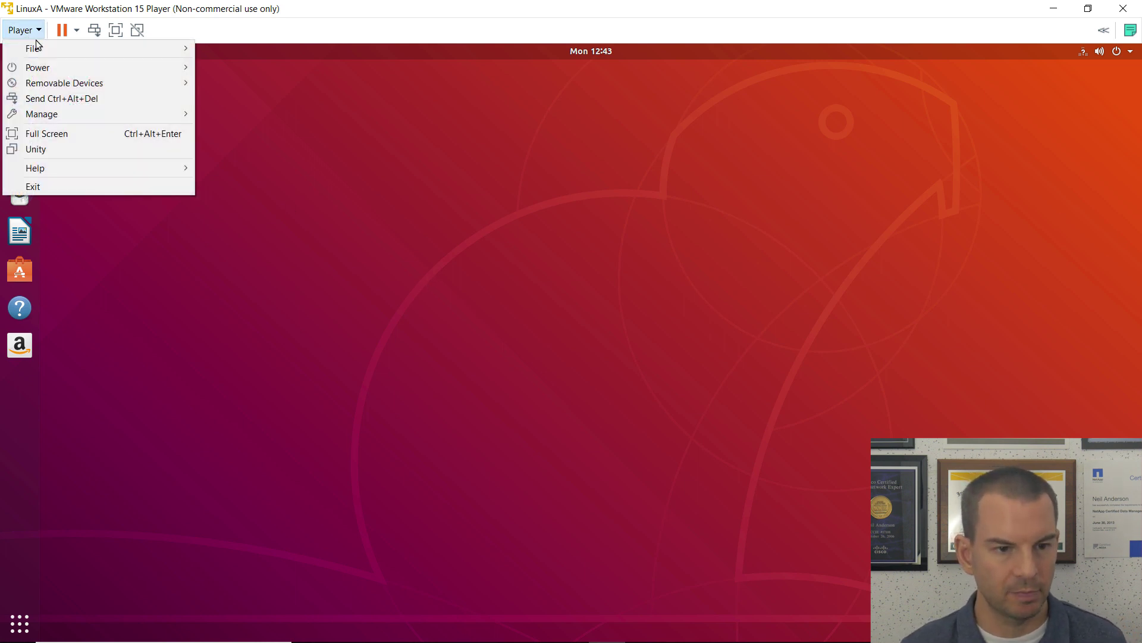
mouse_move(40, 68)
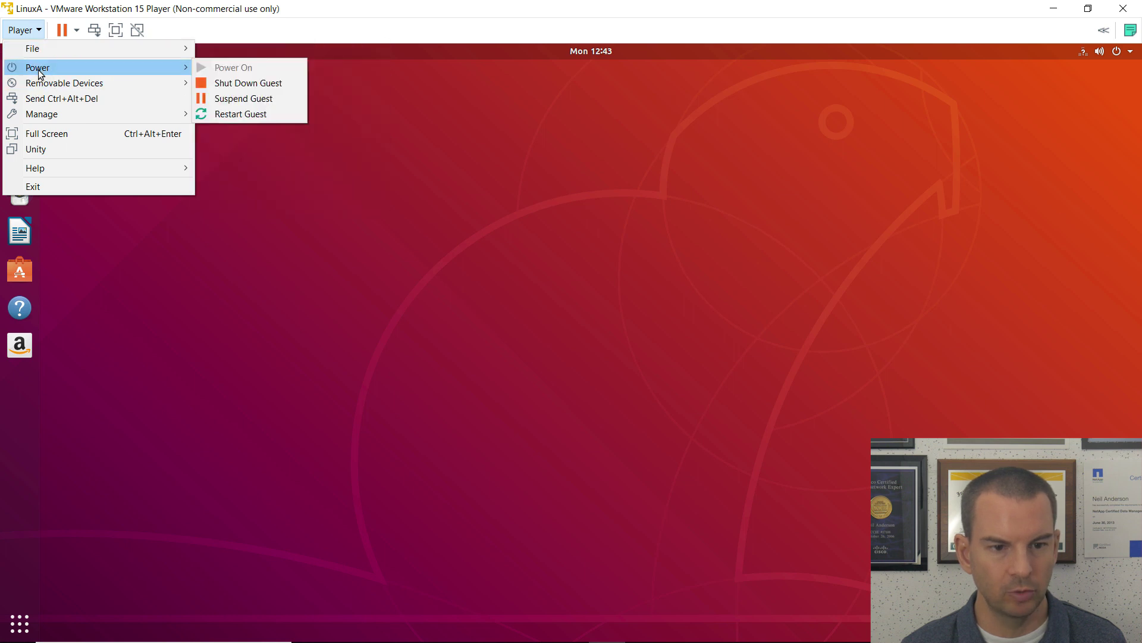
left_click(238, 100)
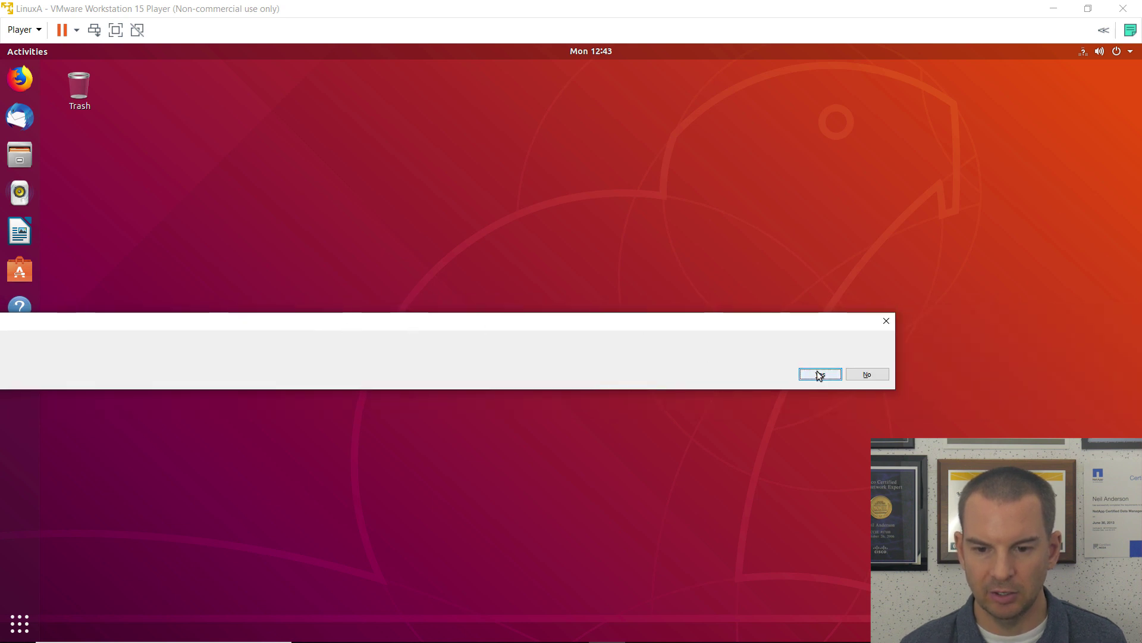
left_click(820, 376)
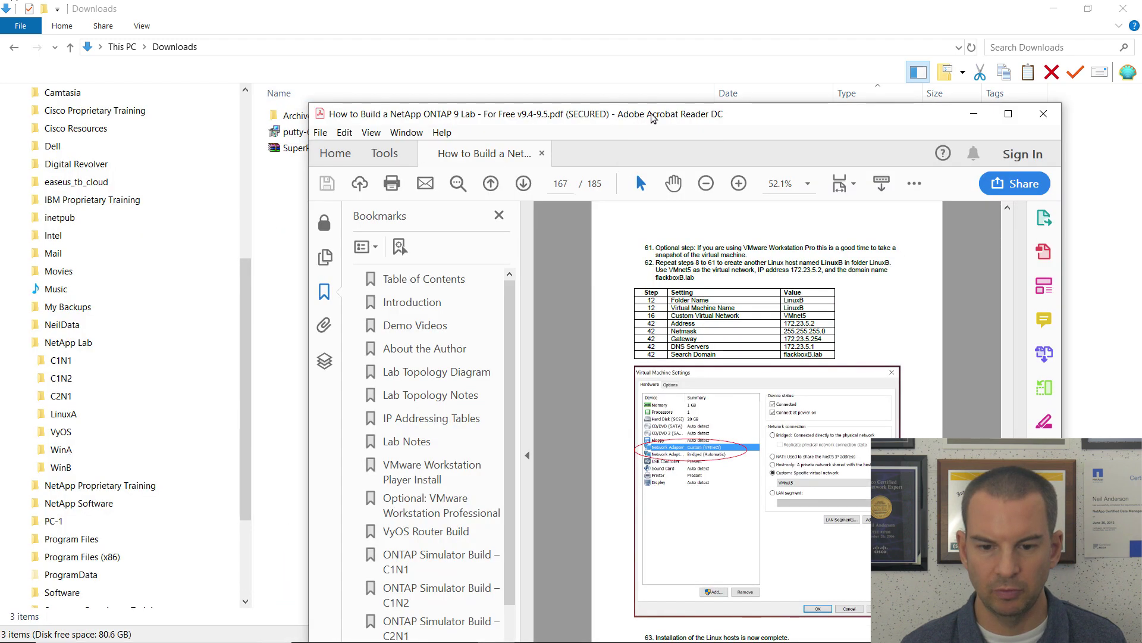
Step: Maximize the Acrobat Reader window showing the lab guide's LinuxB settings on page 167
double_click(654, 114)
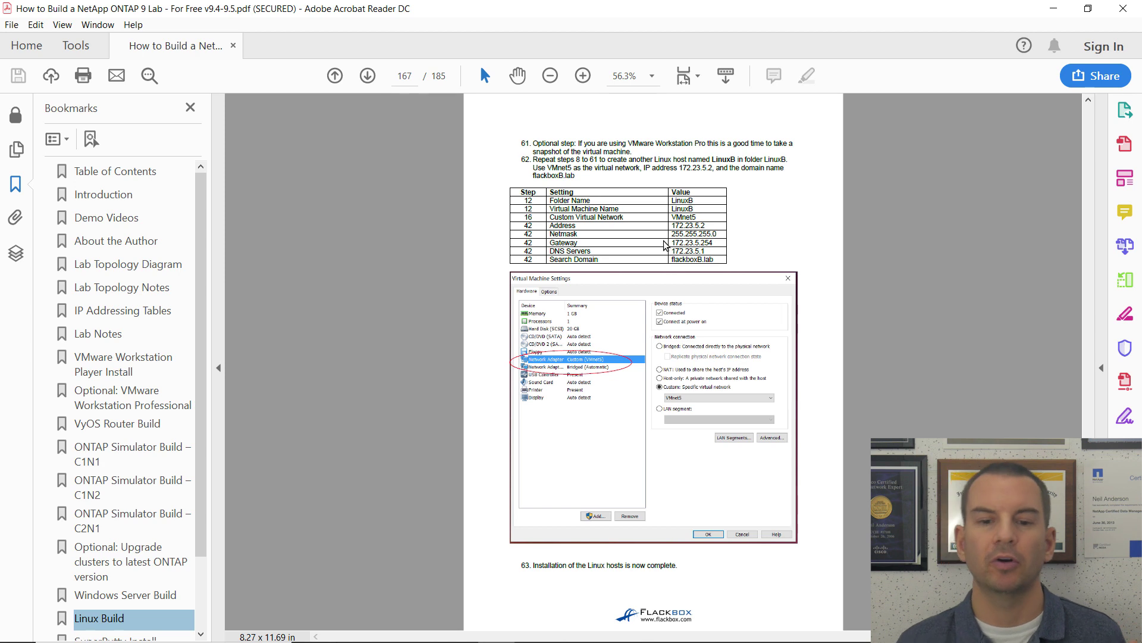